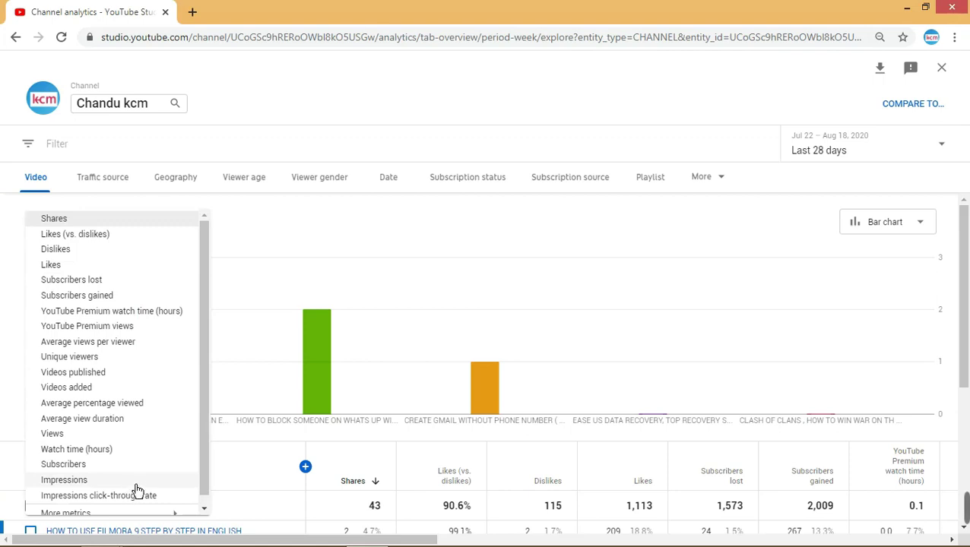
- Switch the chart metric from shares to Comments added under Interactions
scroll(141, 492, down, 1)
click(151, 507)
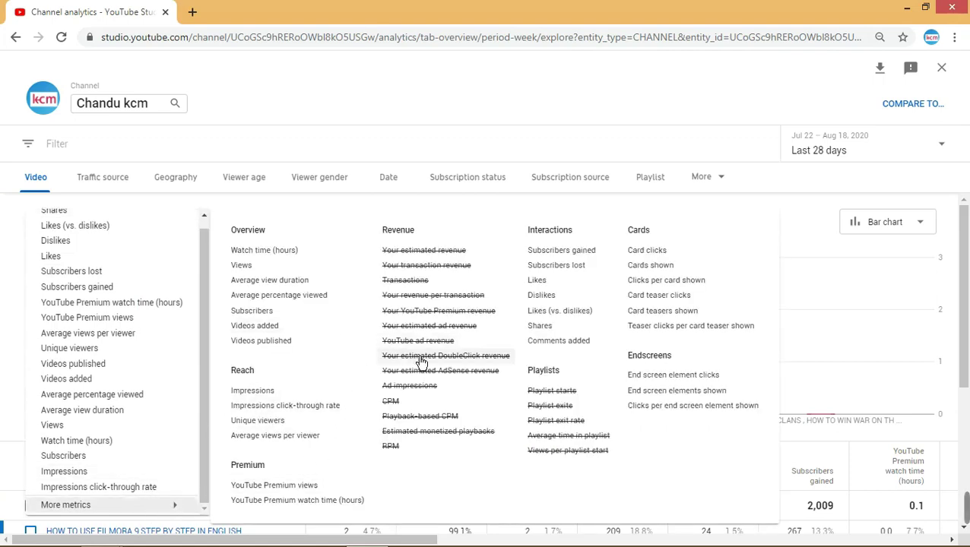
click(557, 346)
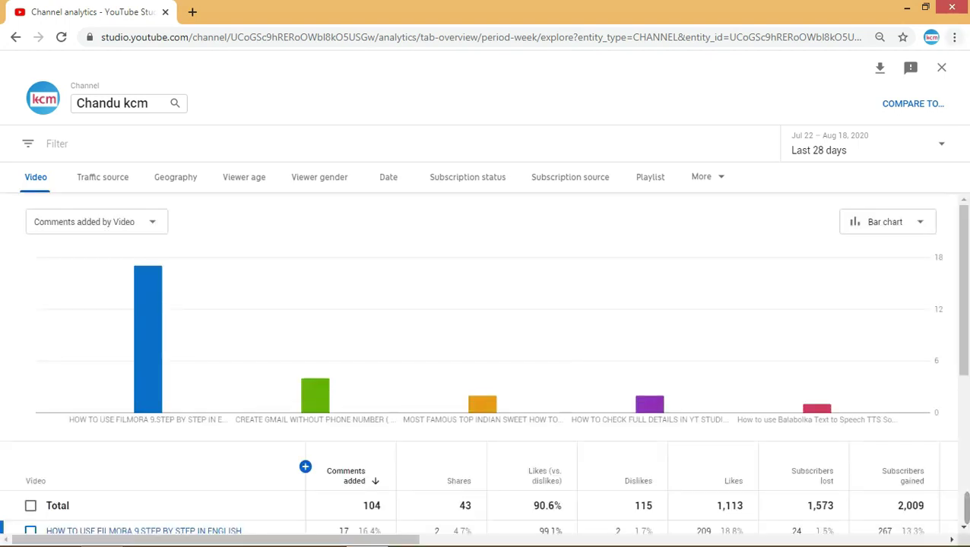
- Review the Comments added by Video chart and table, totalling 104 comments
mouse_move(175, 346)
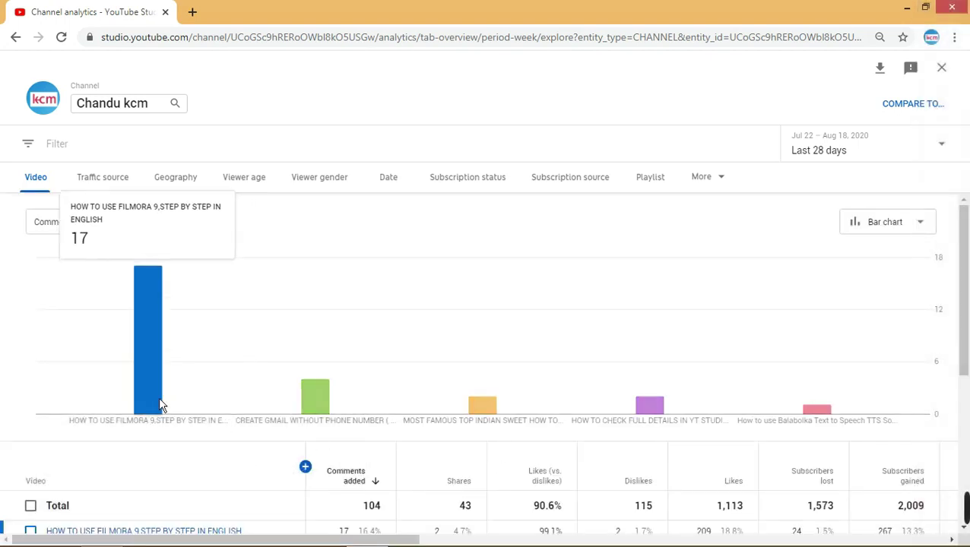
mouse_move(451, 348)
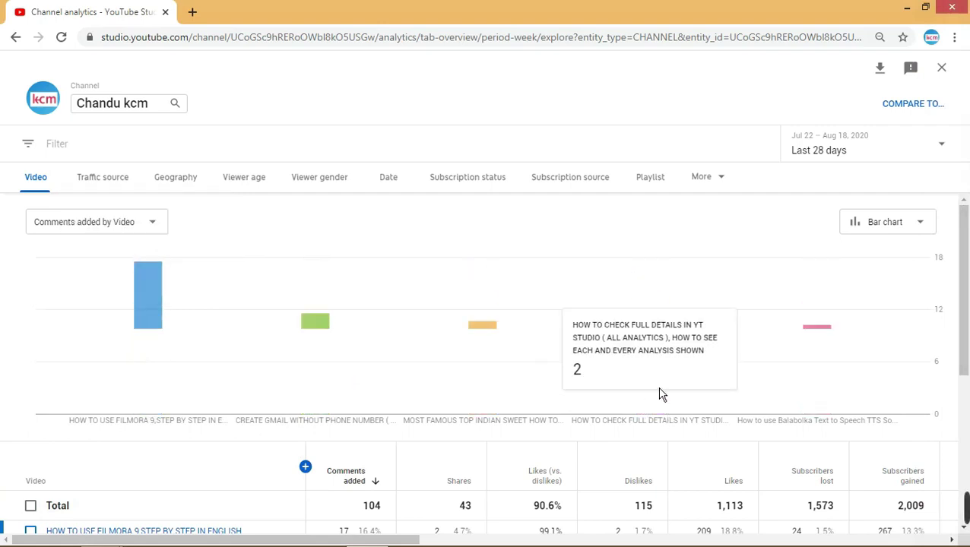
mouse_move(630, 406)
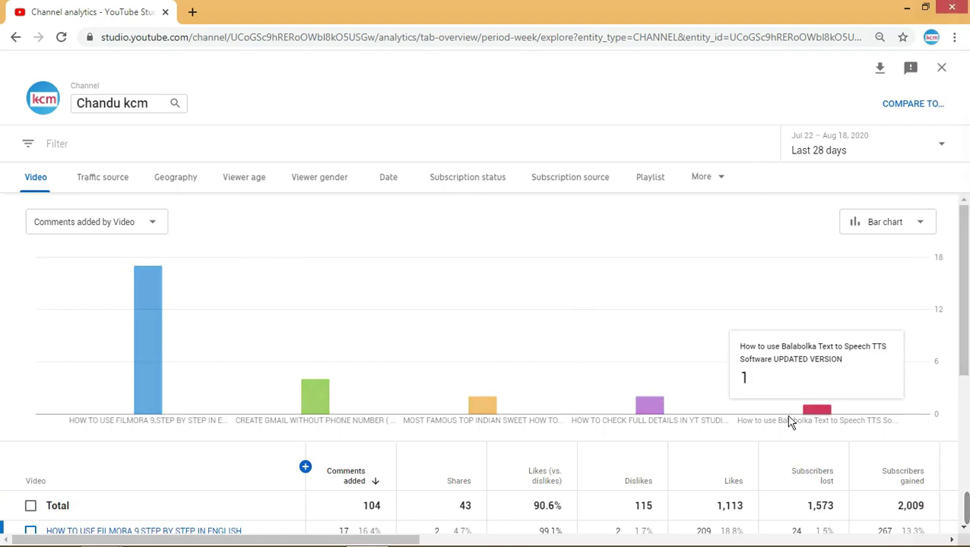
scroll(624, 405, down, 3)
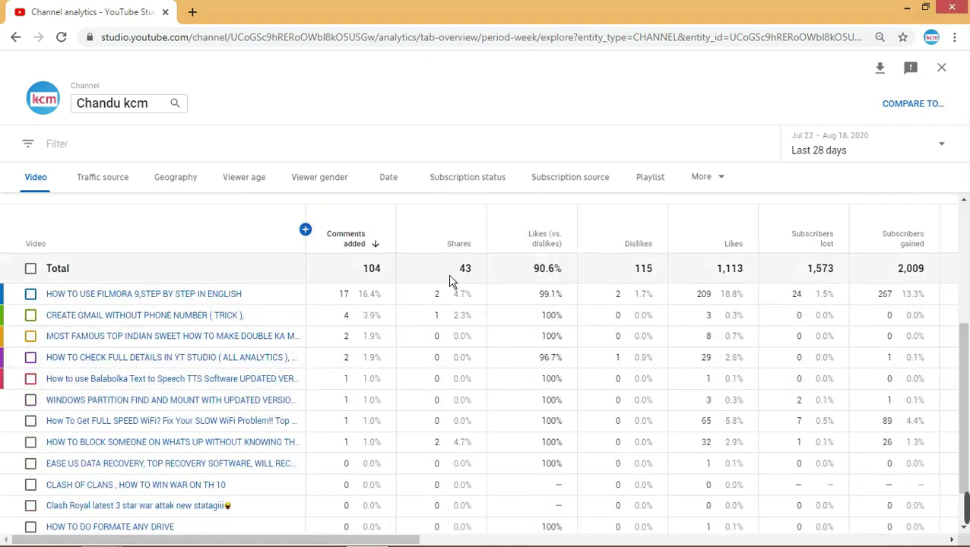
scroll(405, 310, down, 1)
scroll(405, 310, up, 2)
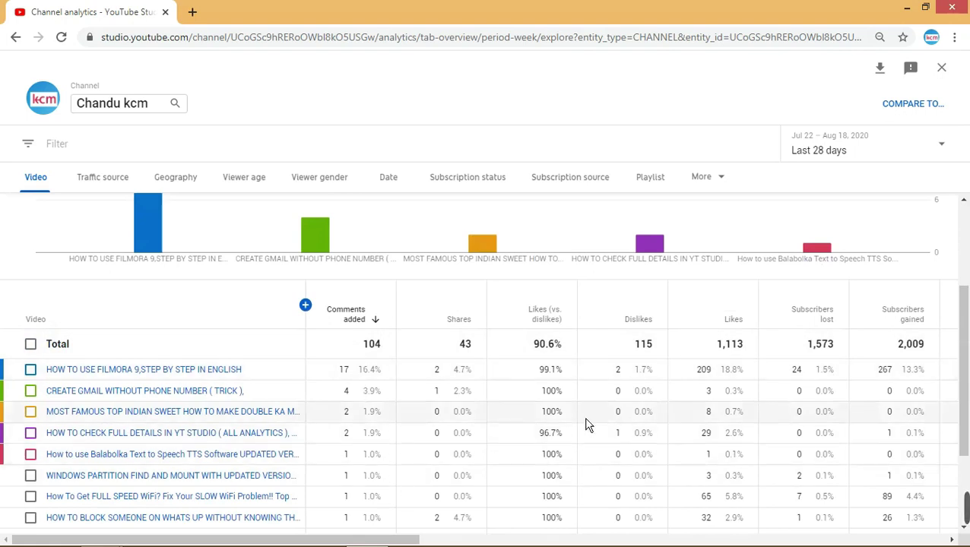
scroll(525, 392, down, 2)
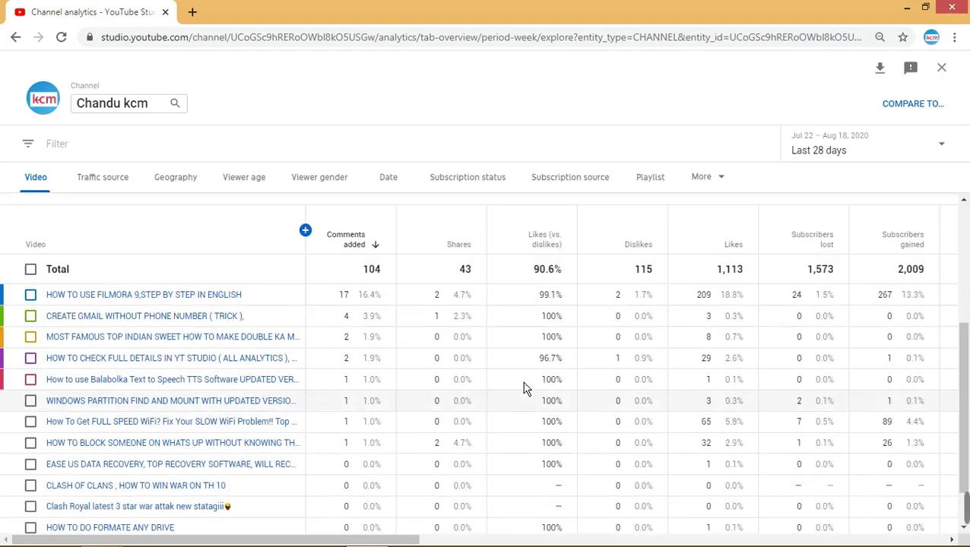
scroll(528, 390, up, 2)
scroll(528, 389, up, 3)
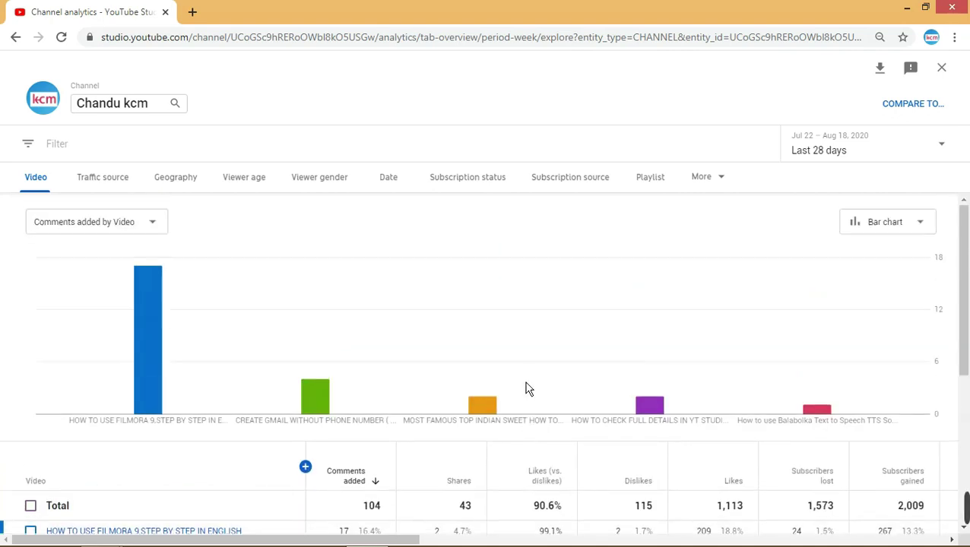
scroll(528, 389, down, 2)
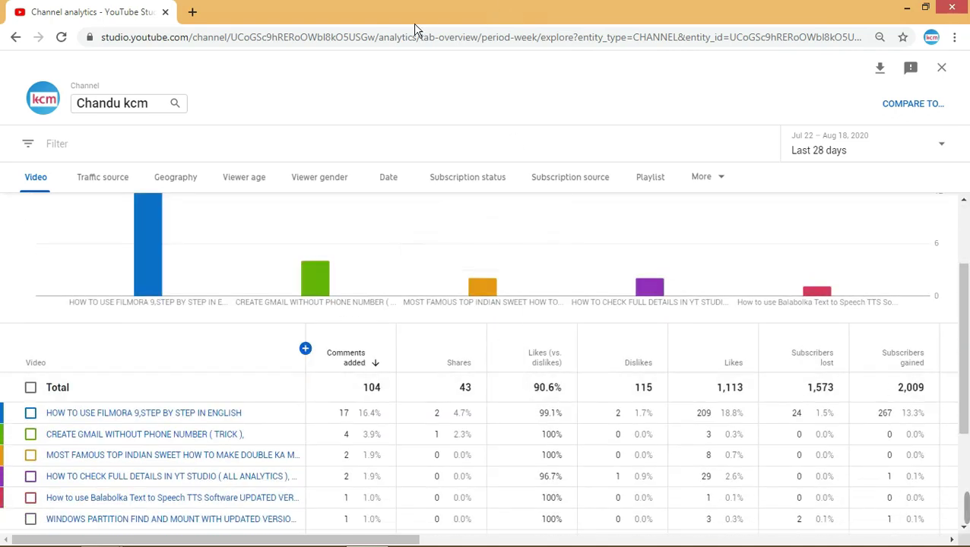
scroll(213, 220, up, 2)
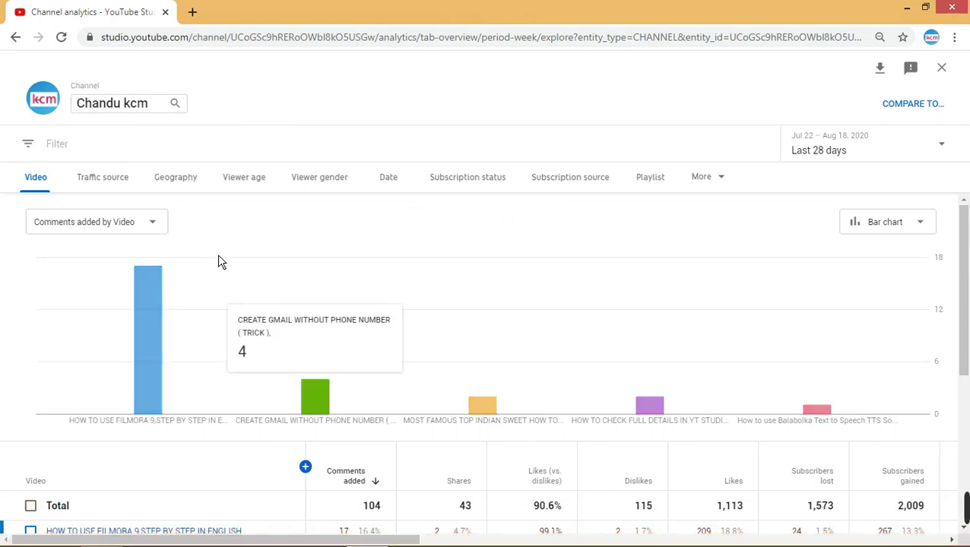
- Chart Card clicks by Video from the Cards metrics and check the 0 total
click(154, 226)
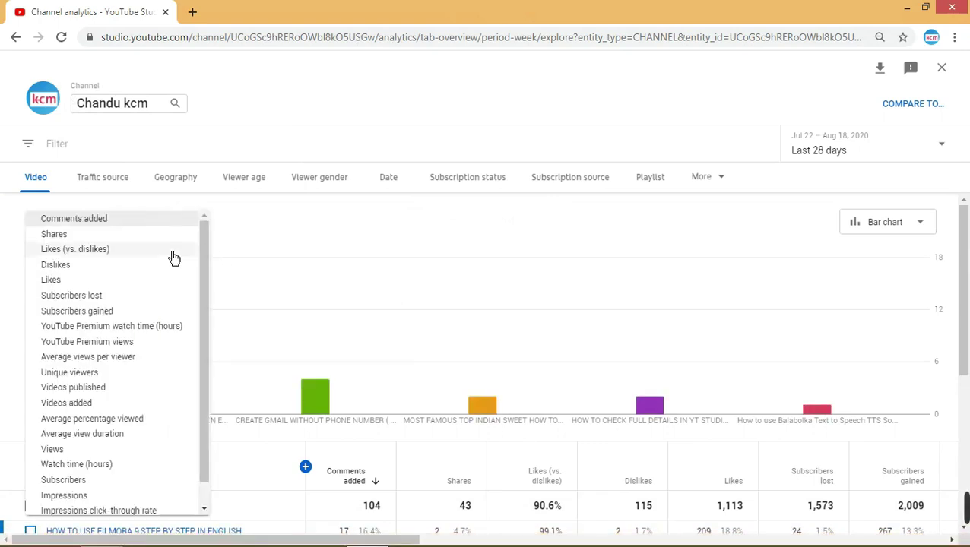
scroll(174, 258, down, 1)
mouse_move(157, 505)
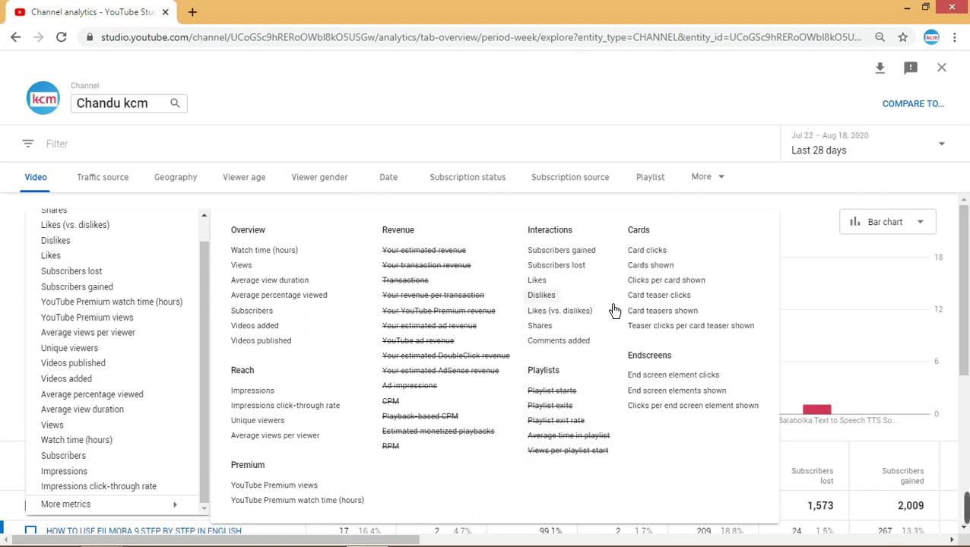
click(647, 250)
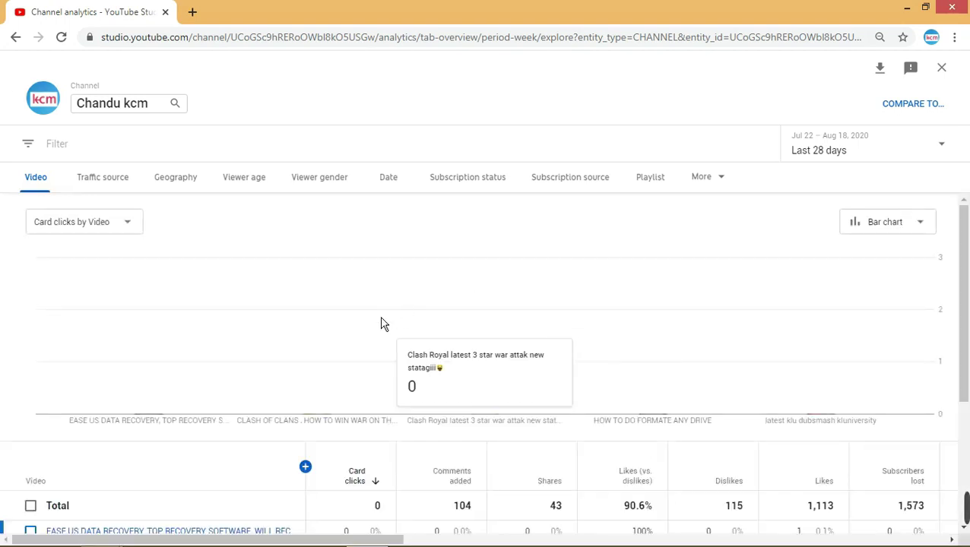
scroll(357, 336, down, 1)
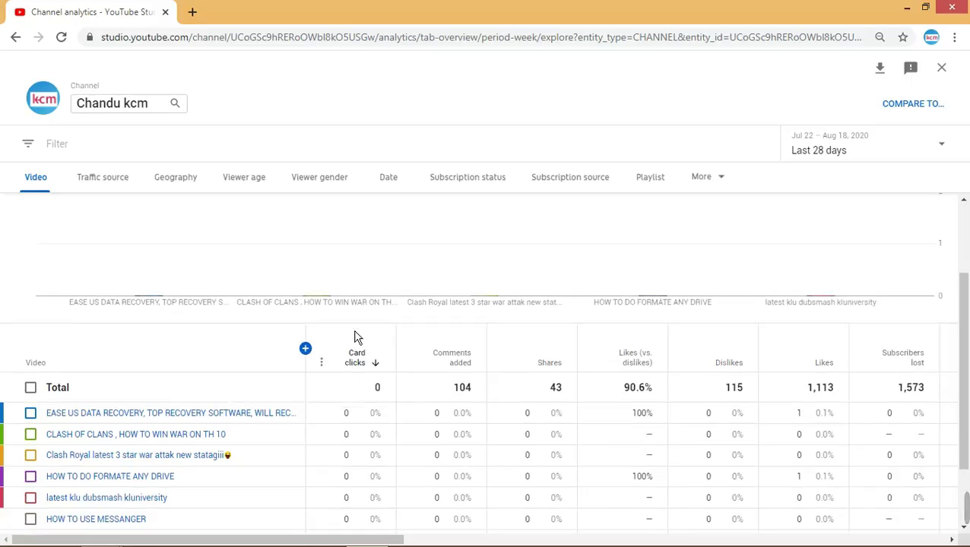
scroll(359, 337, down, 1)
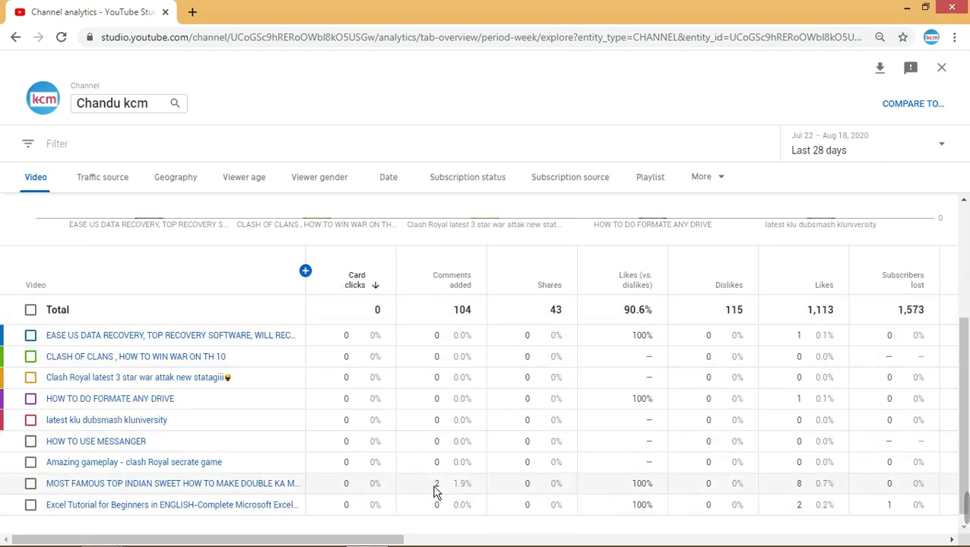
scroll(322, 351, up, 2)
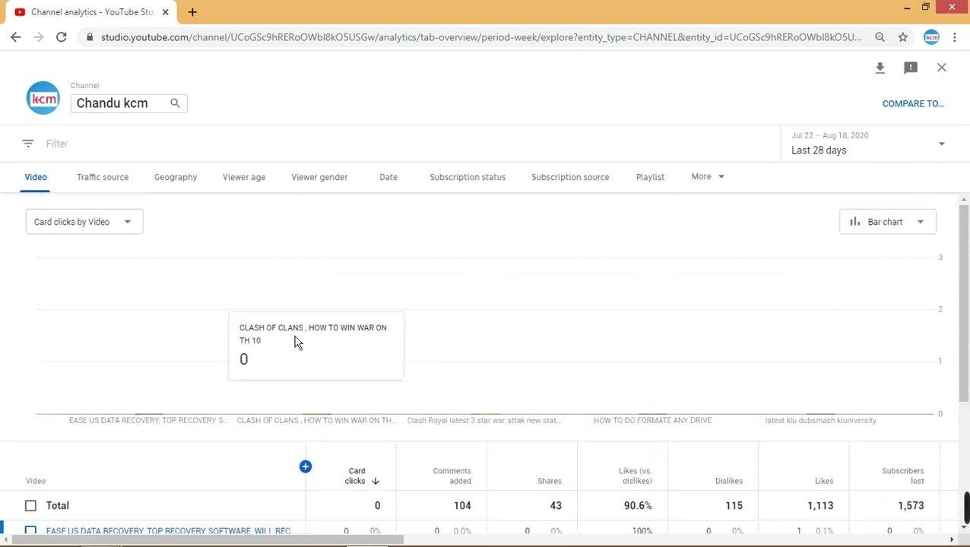
- Chart the videos by Cards shown and review the table
click(129, 228)
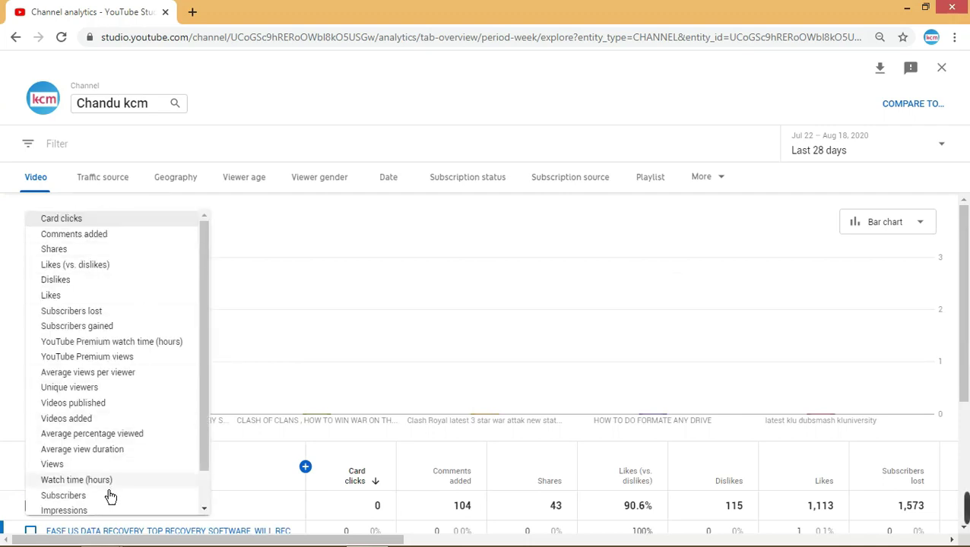
scroll(111, 496, down, 1)
mouse_move(139, 509)
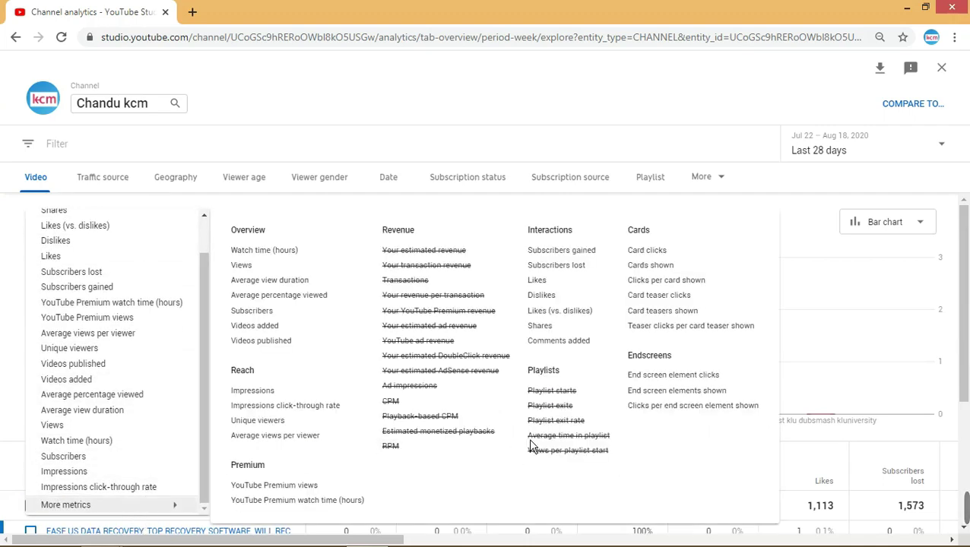
click(646, 271)
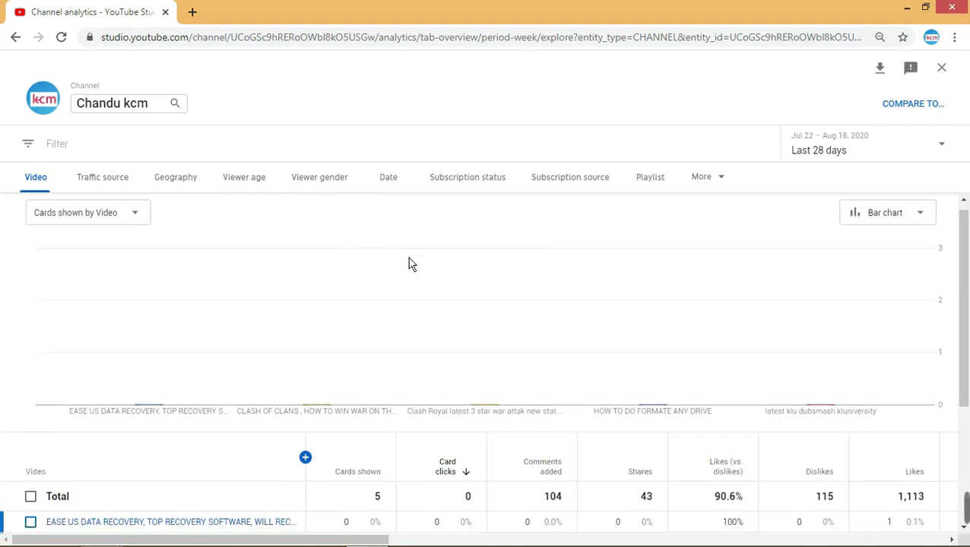
scroll(408, 259, down, 3)
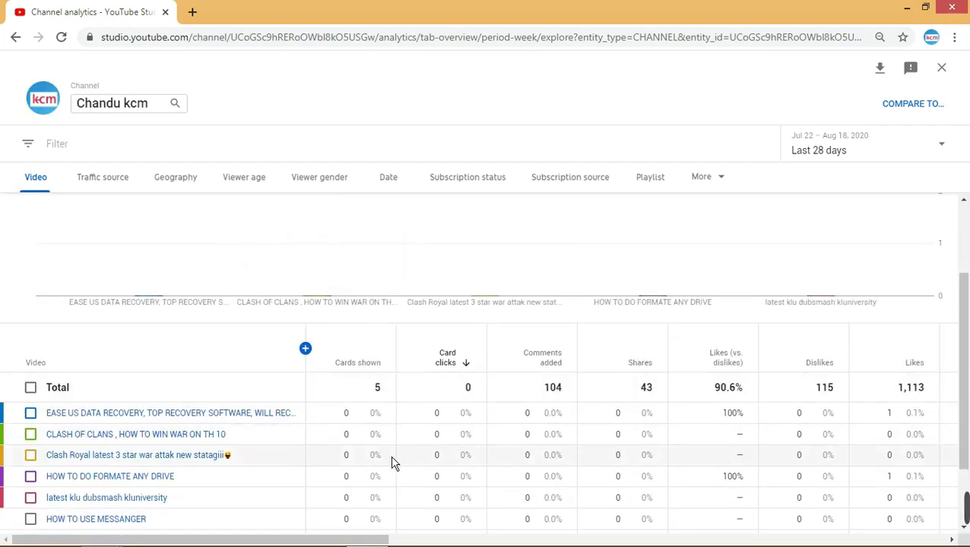
scroll(352, 439, down, 2)
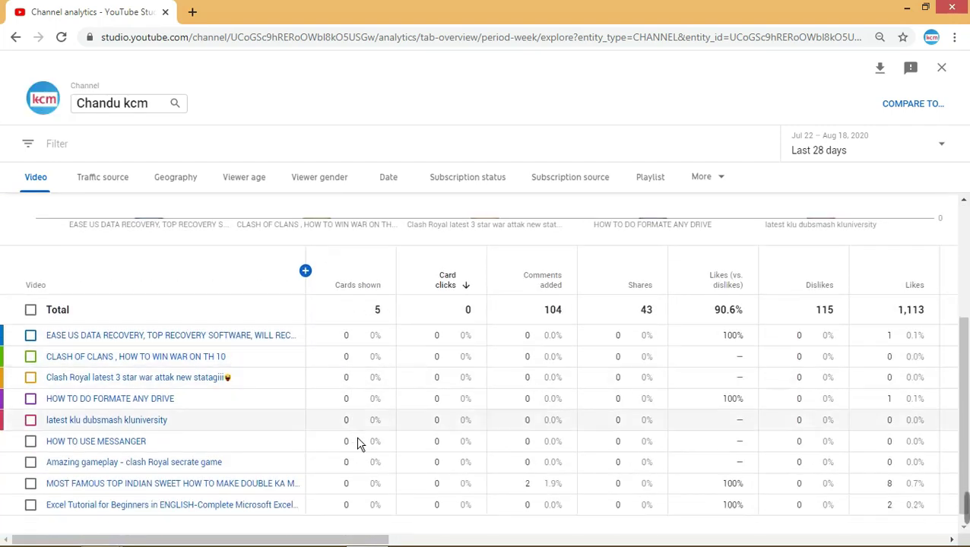
scroll(360, 443, up, 3)
scroll(357, 318, down, 3)
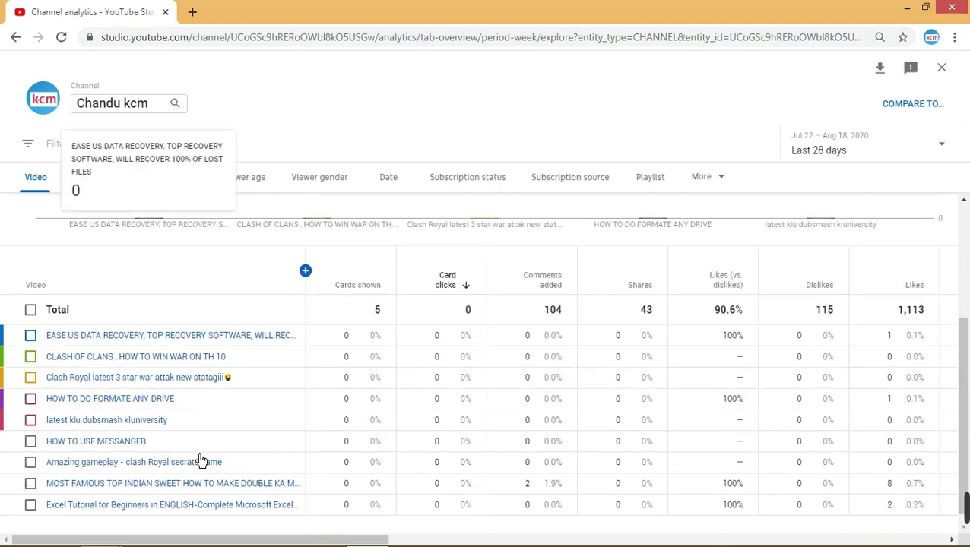
scroll(220, 498, up, 5)
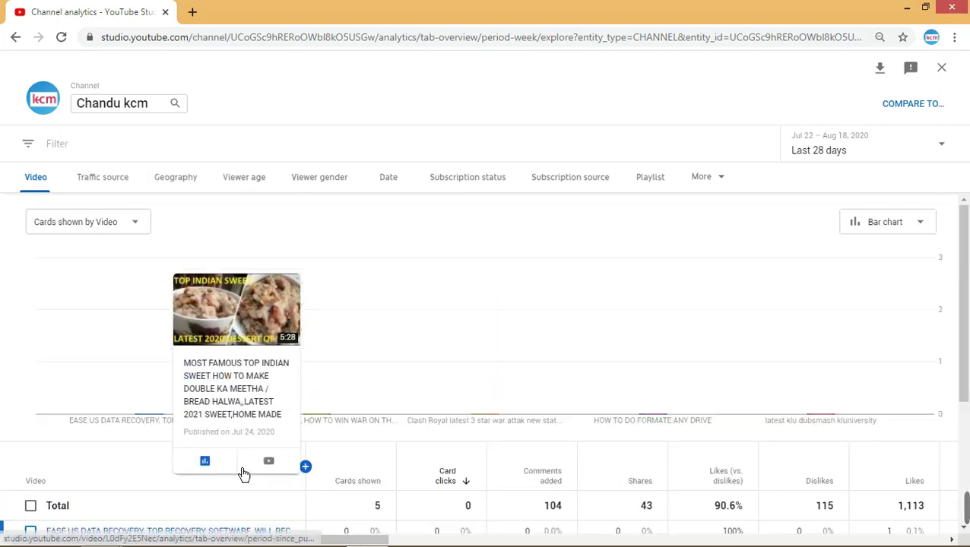
- Switch the chart to Clicks per card shown, still processing at 0%
click(145, 234)
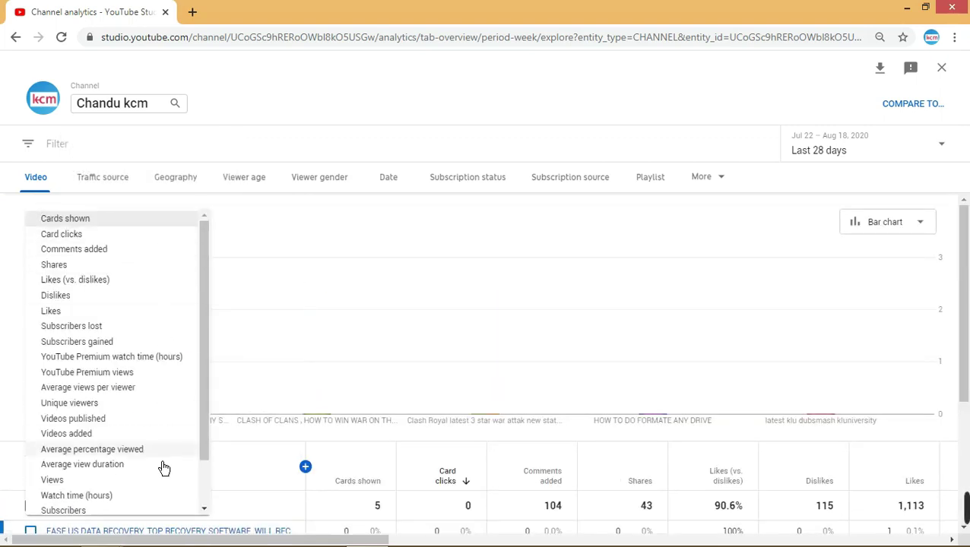
scroll(164, 465, down, 2)
mouse_move(169, 509)
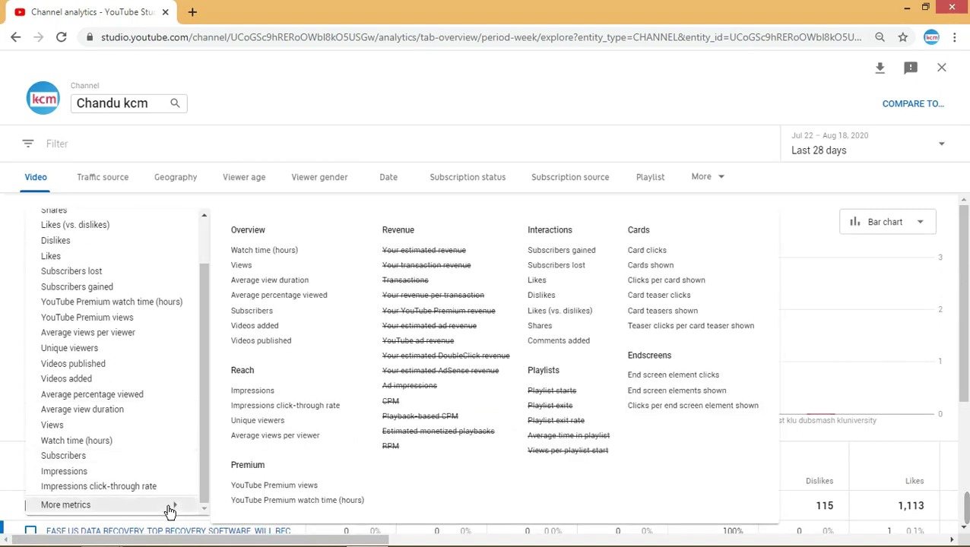
click(668, 287)
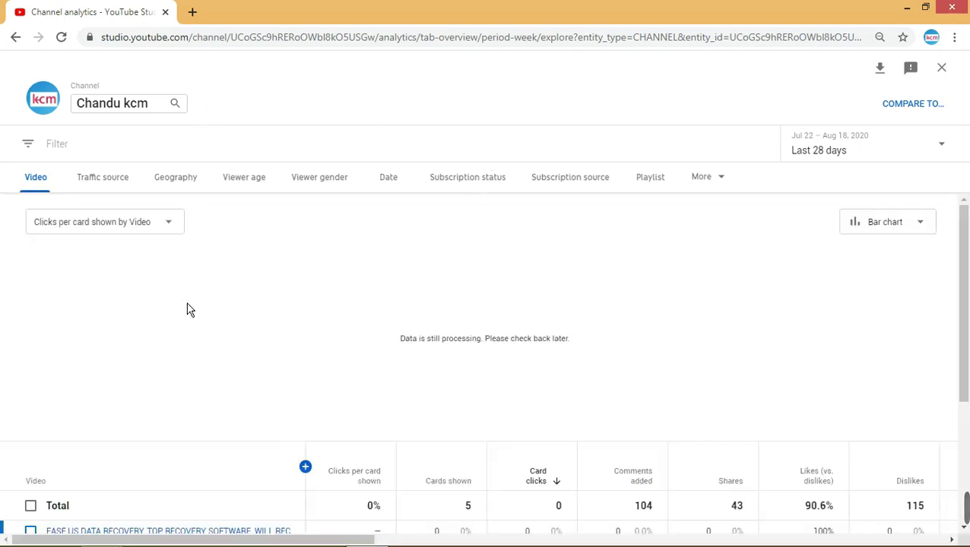
- Chart the videos by Card teaser clicks, totalling 1
click(185, 237)
scroll(163, 456, down, 2)
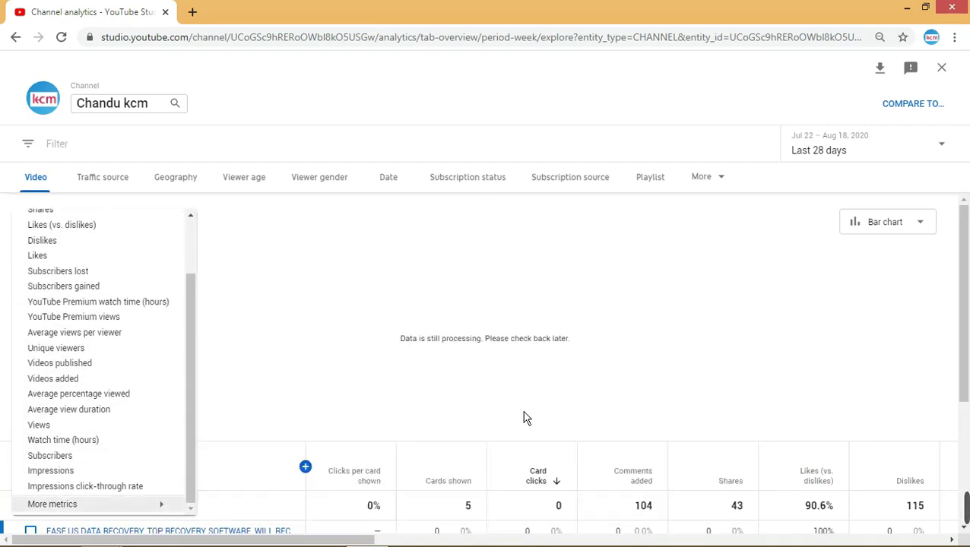
mouse_move(167, 505)
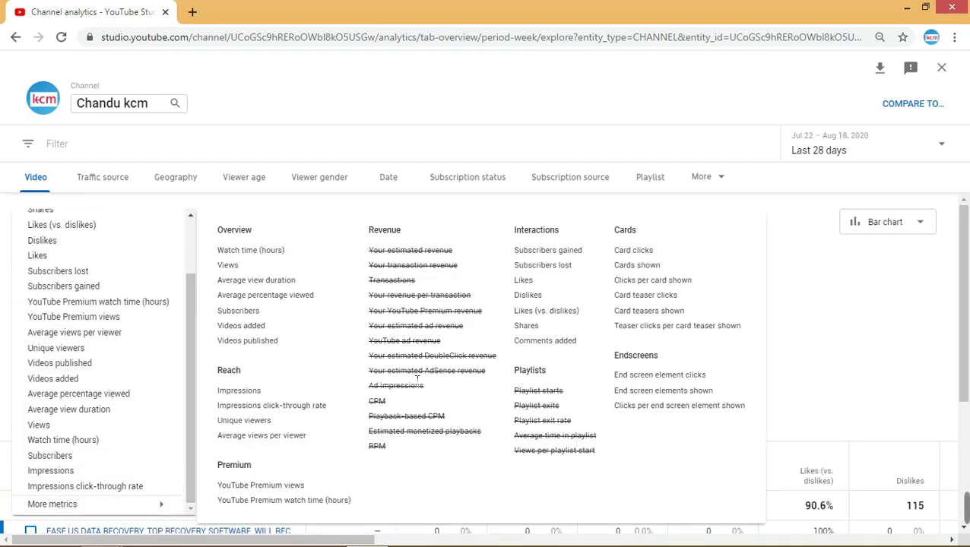
click(654, 303)
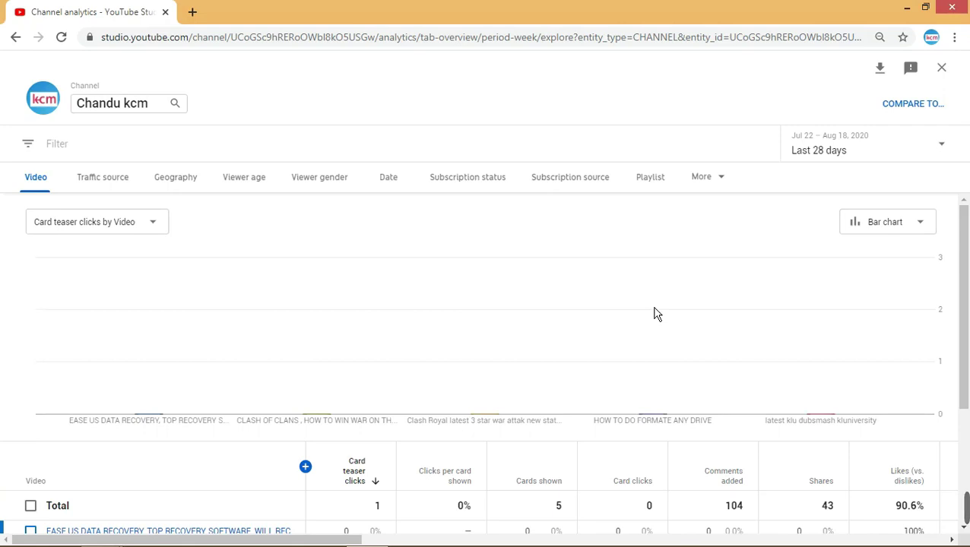
scroll(657, 314, down, 3)
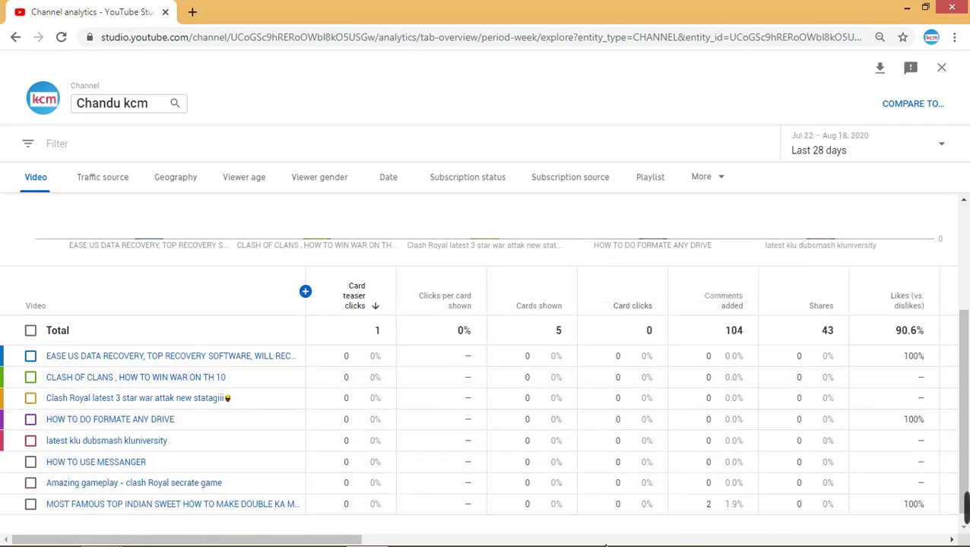
scroll(617, 486, up, 3)
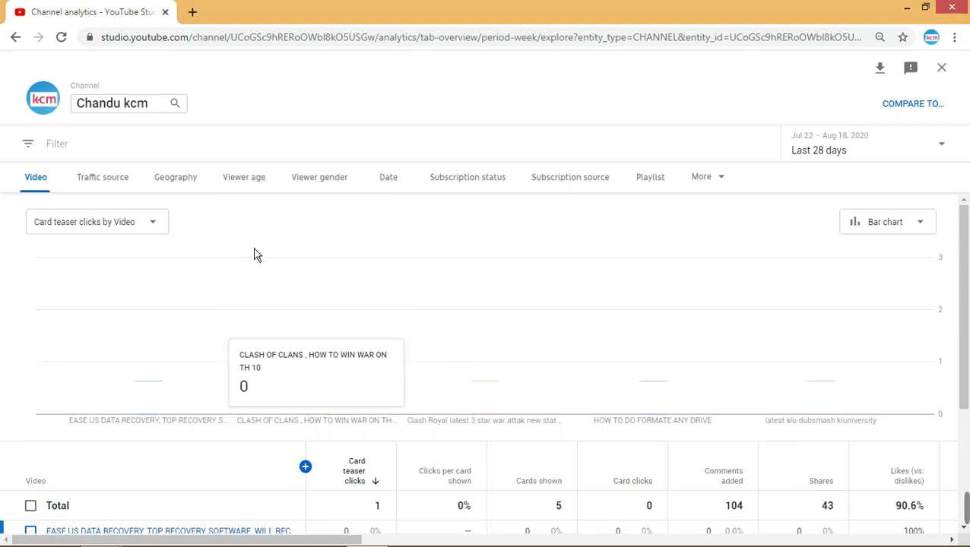
- Switch the chart to Teaser clicks per card teaser shown, totalling 0.2%
click(168, 232)
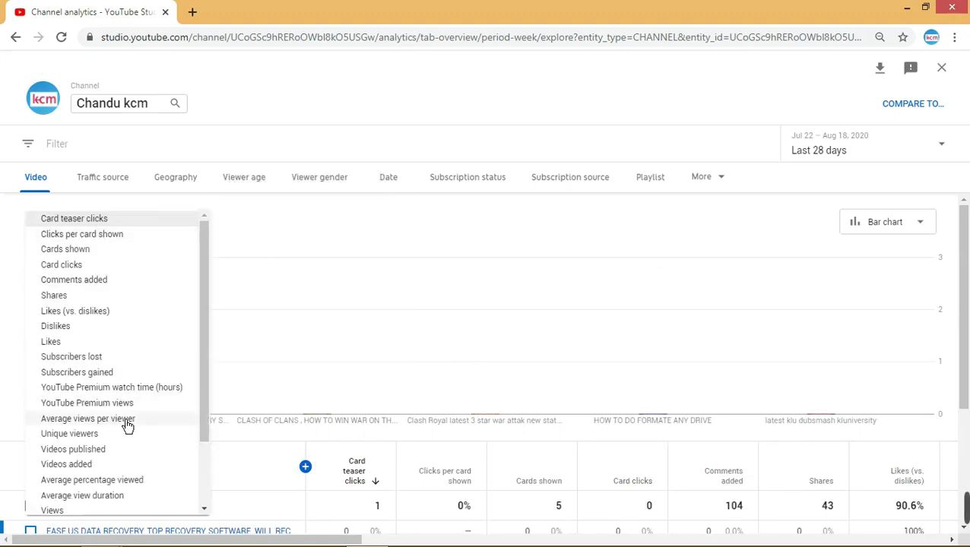
scroll(155, 453, down, 2)
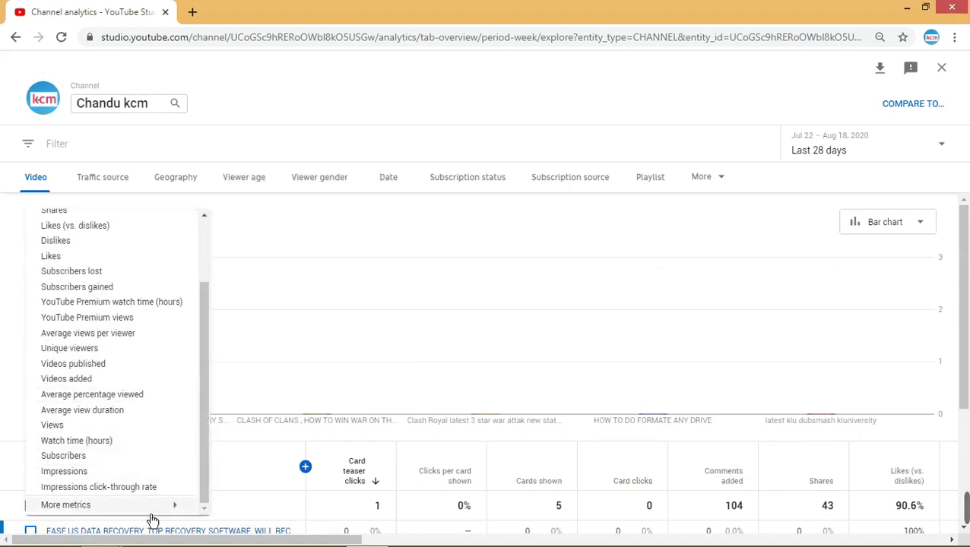
mouse_move(162, 510)
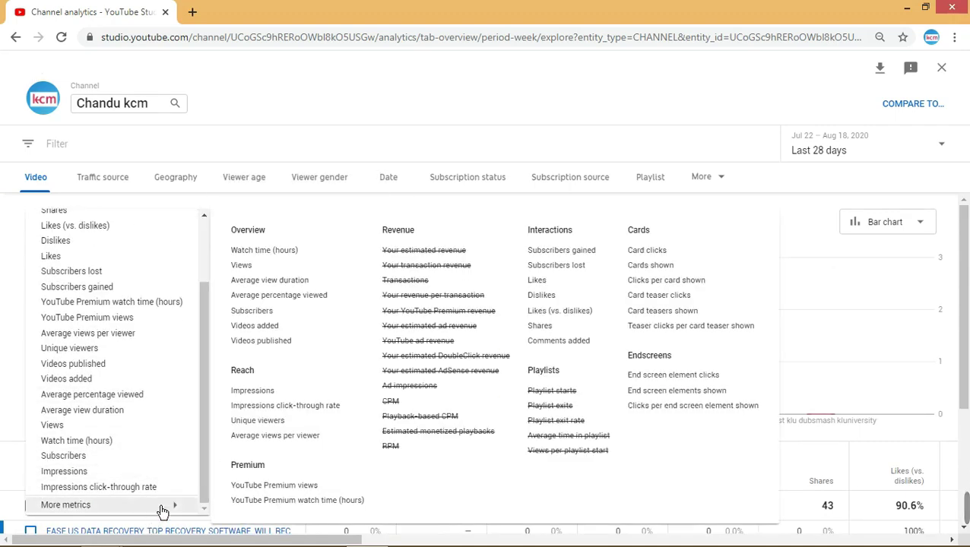
click(675, 333)
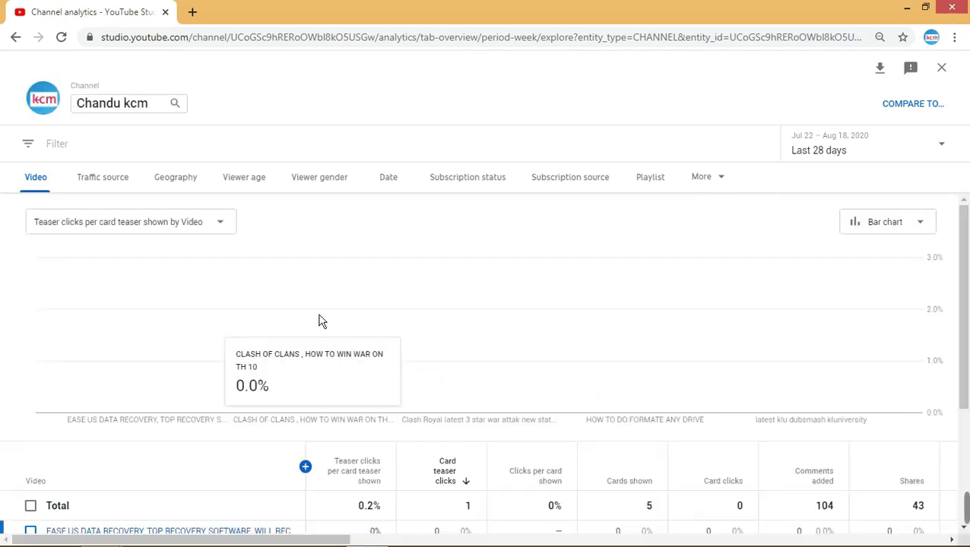
scroll(332, 368, down, 2)
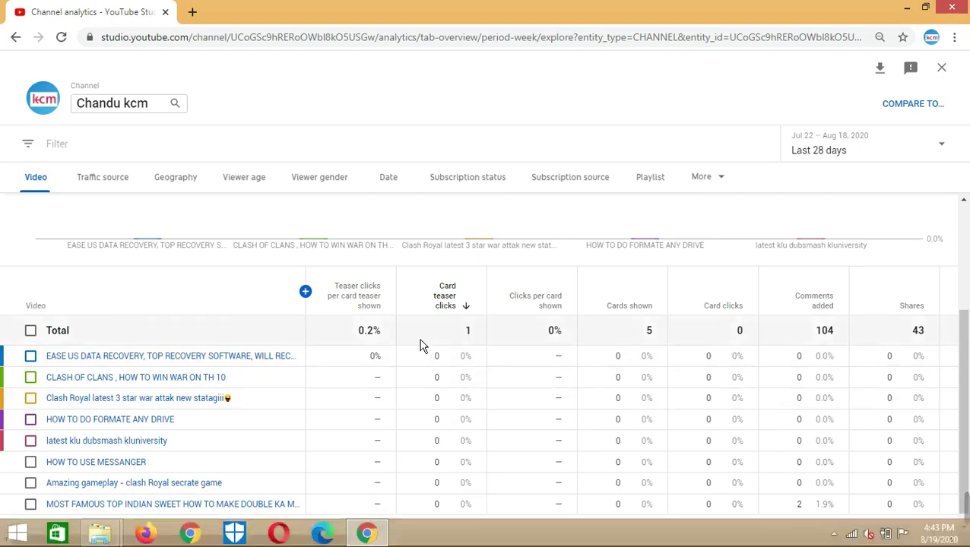
scroll(282, 483, up, 2)
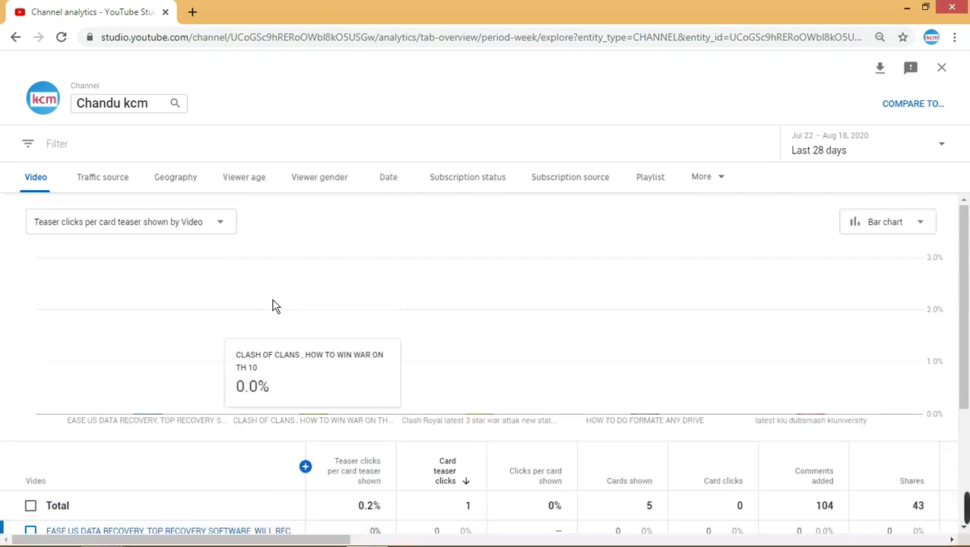
- Chart the videos by End screen element clicks and review the table
click(229, 233)
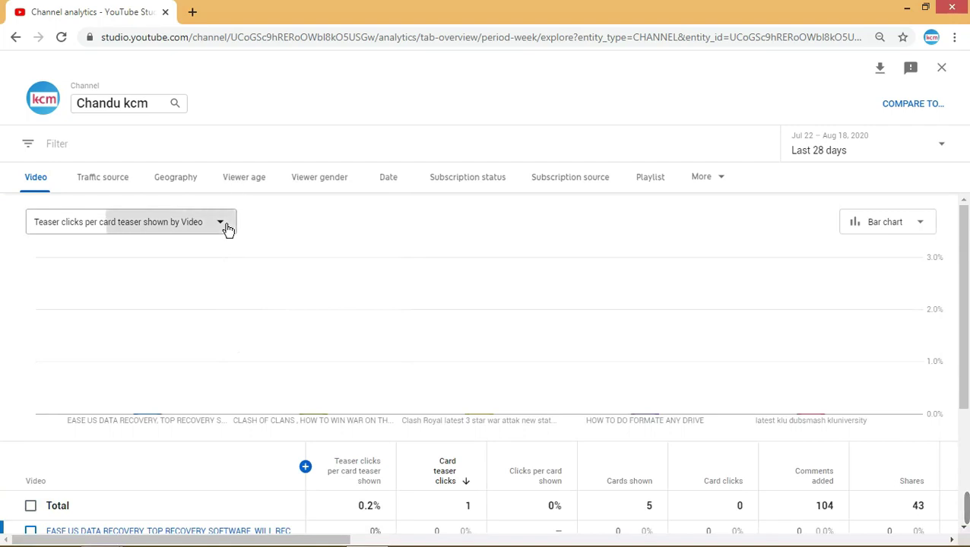
scroll(183, 472, down, 3)
click(181, 504)
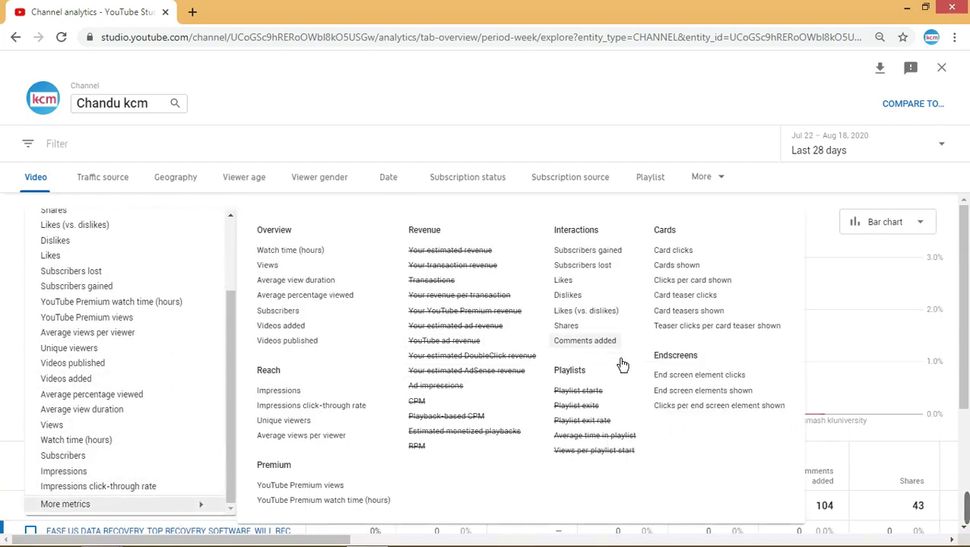
click(677, 374)
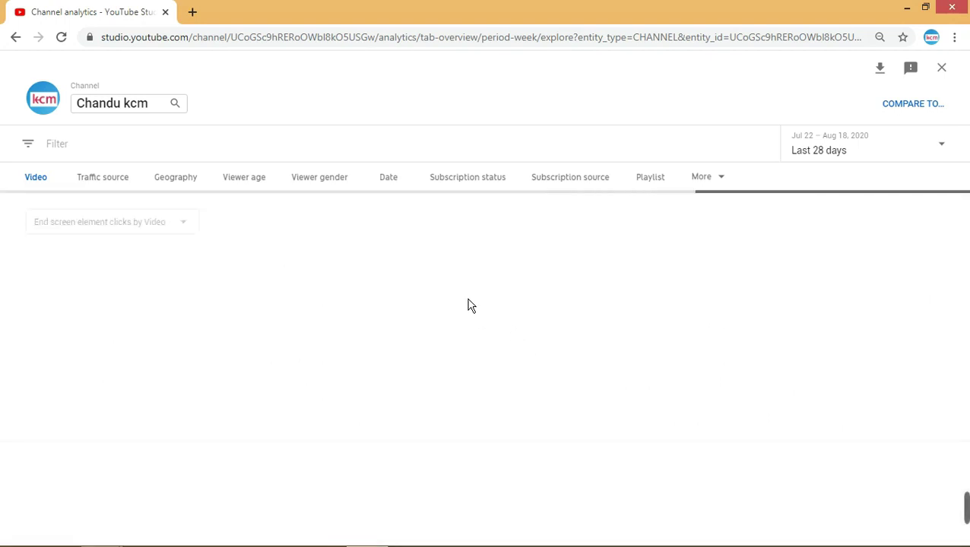
scroll(369, 342, down, 3)
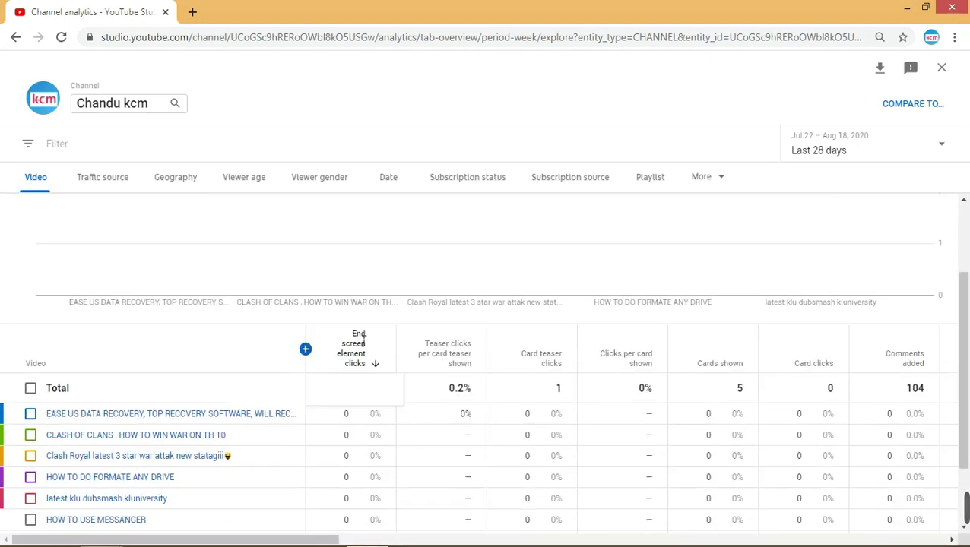
scroll(344, 364, down, 1)
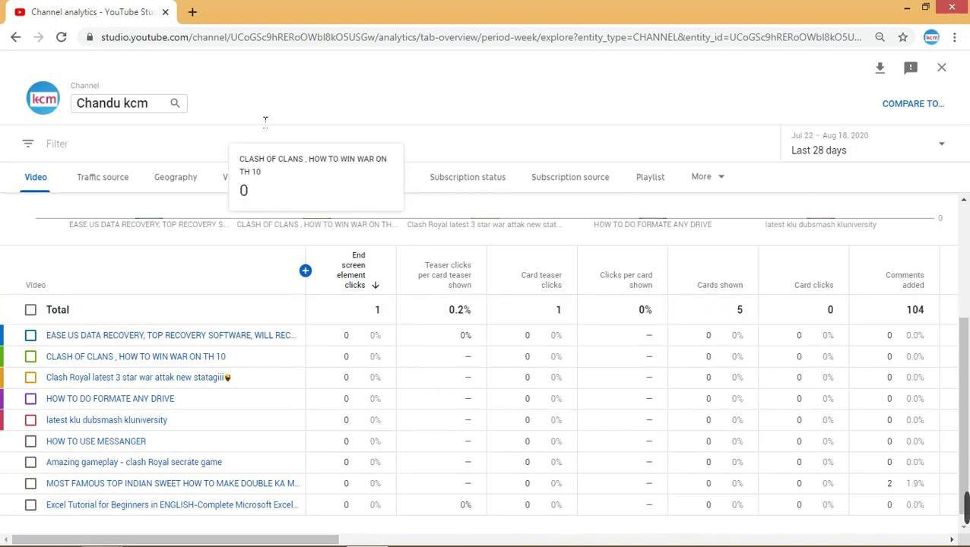
scroll(258, 412, up, 3)
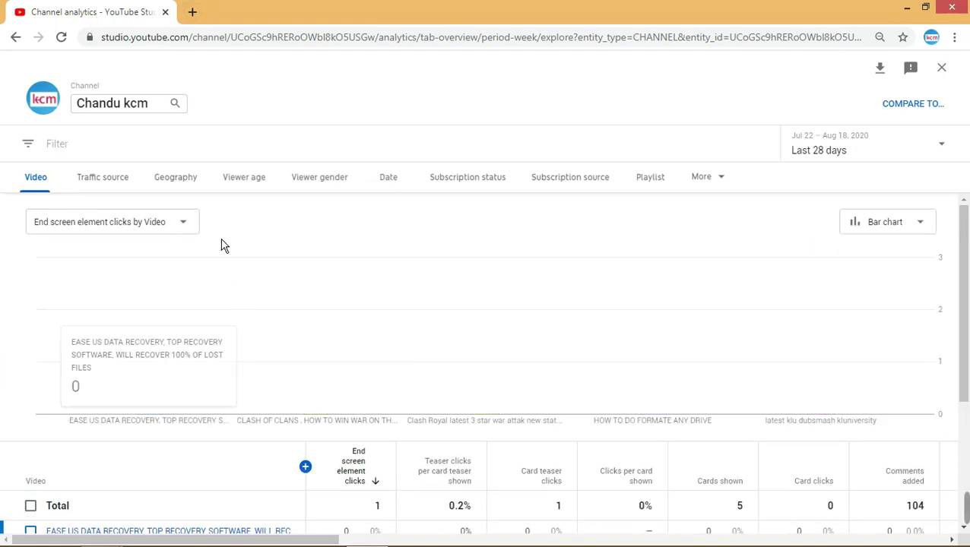
- Switch to End screen elements shown: 620 total, 116 and 48 for the leaders
click(193, 237)
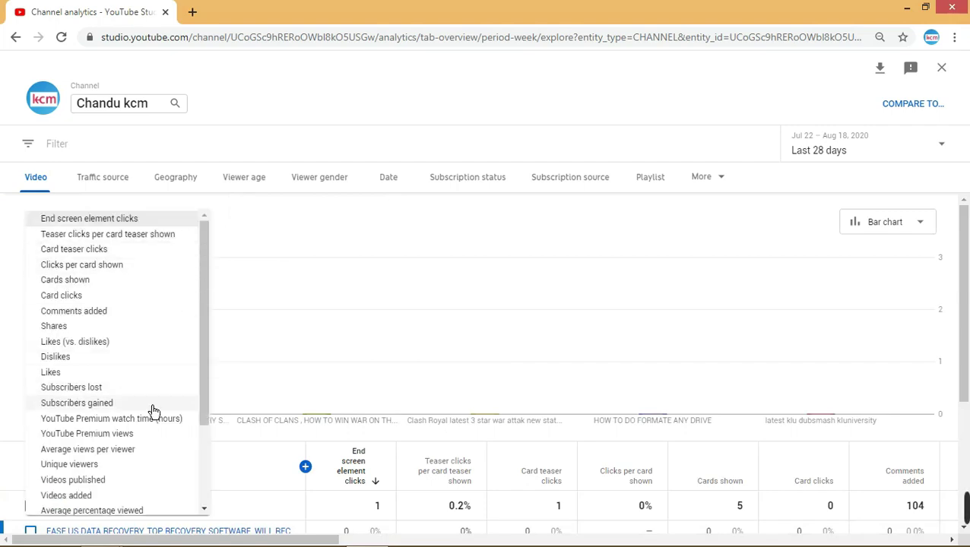
scroll(145, 421, down, 3)
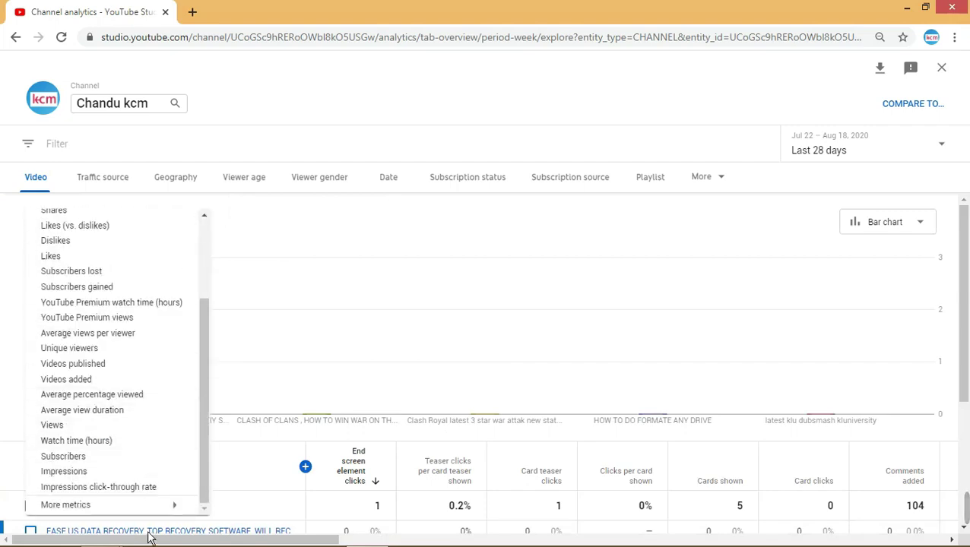
mouse_move(154, 505)
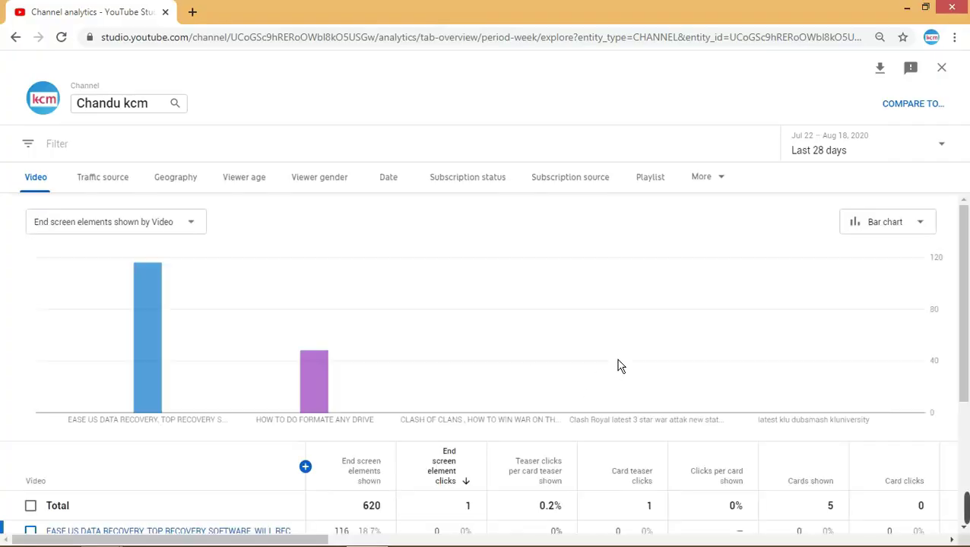
mouse_move(160, 321)
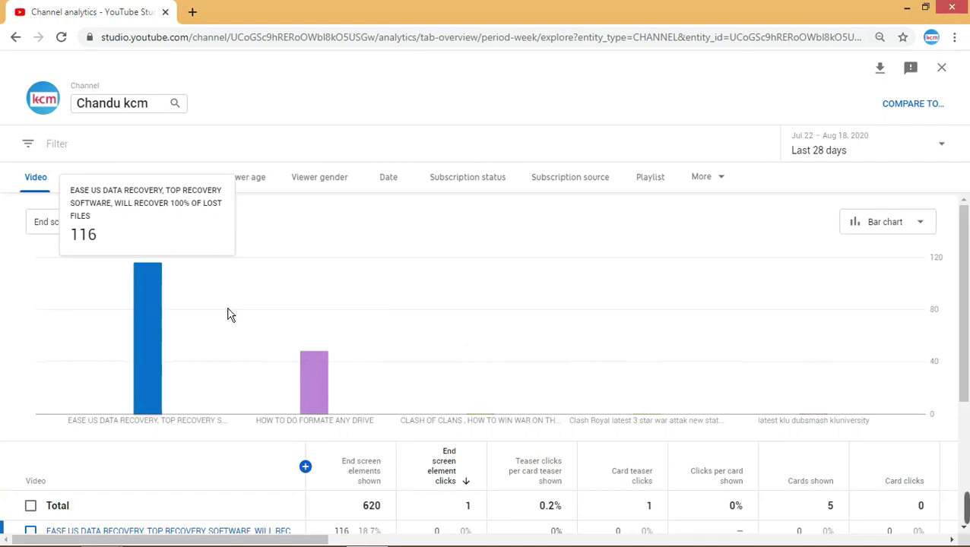
mouse_move(283, 404)
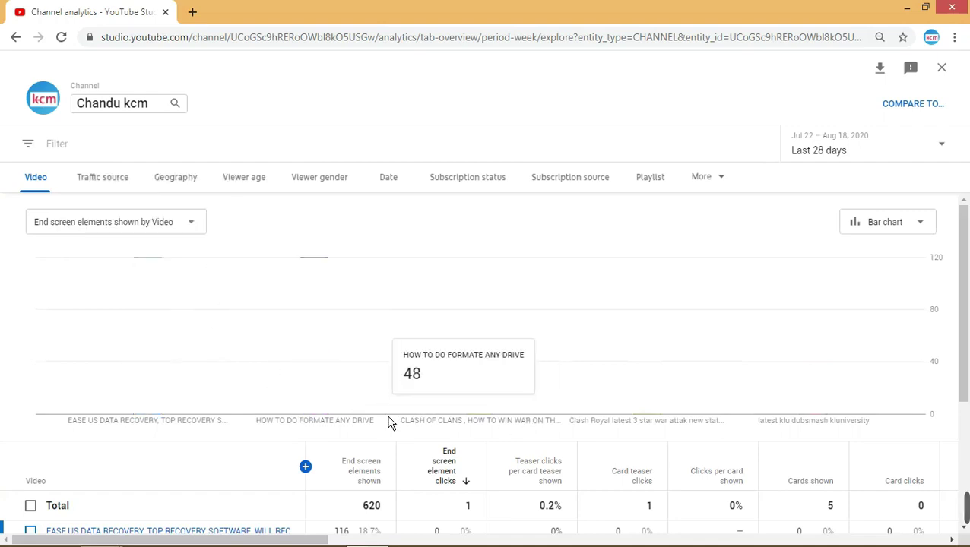
scroll(368, 426, down, 3)
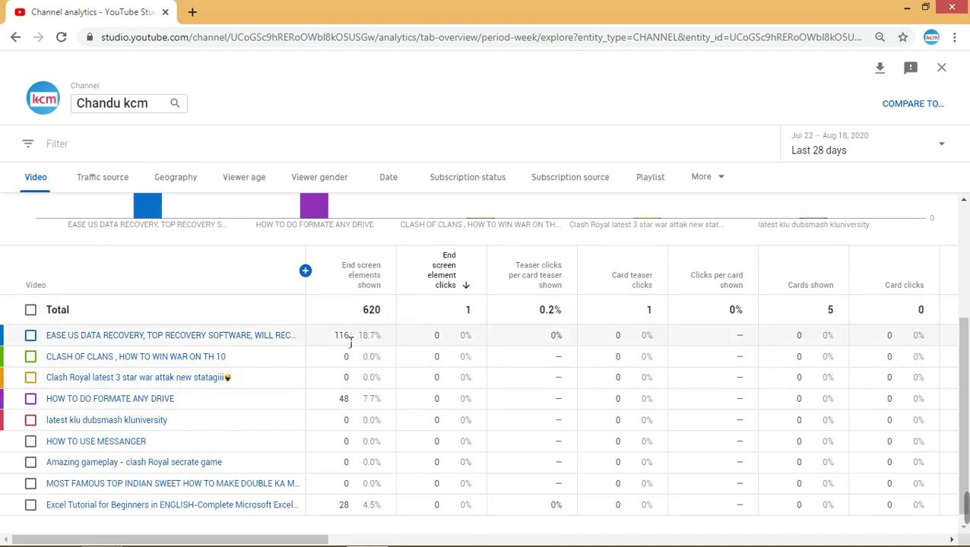
mouse_move(257, 436)
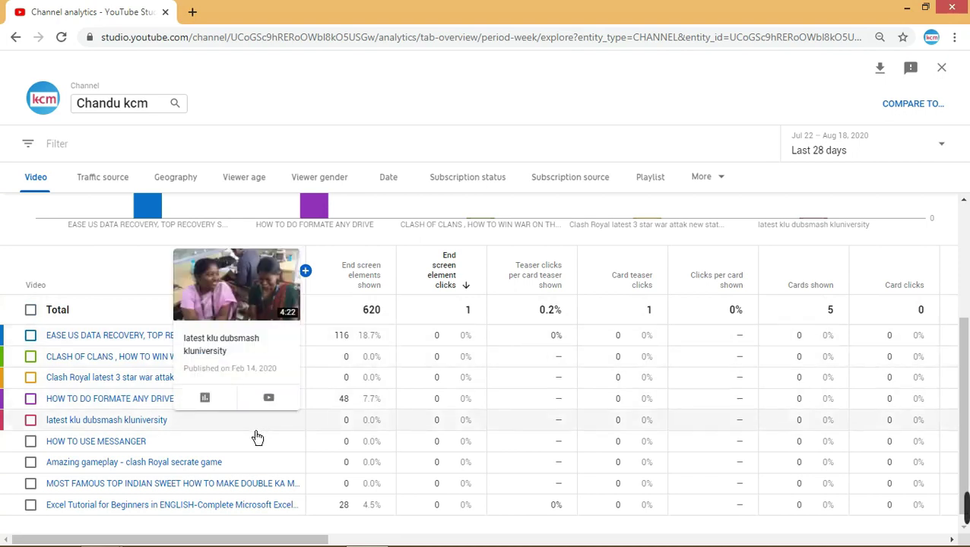
scroll(409, 457, up, 1)
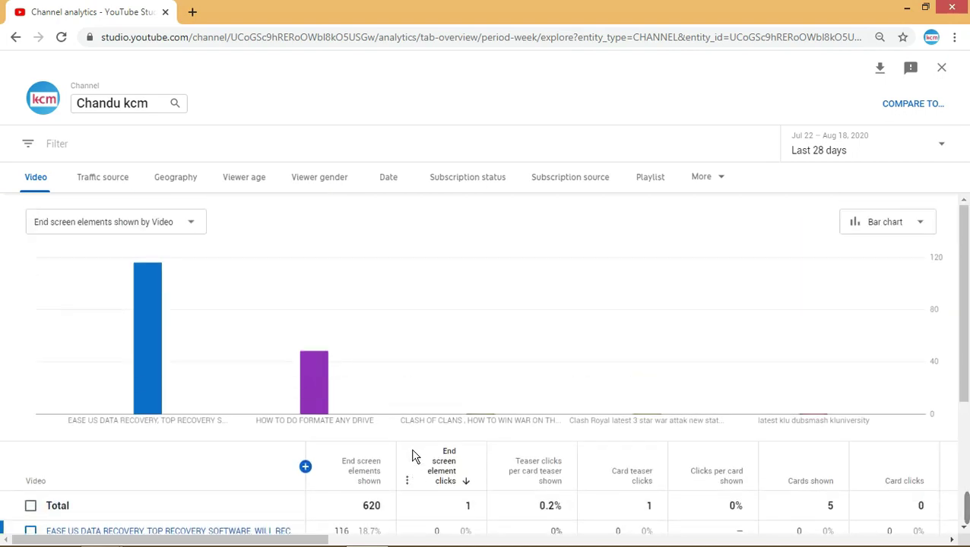
- Chart Clicks per end screen element shown per video, totalling 0.2%
click(199, 235)
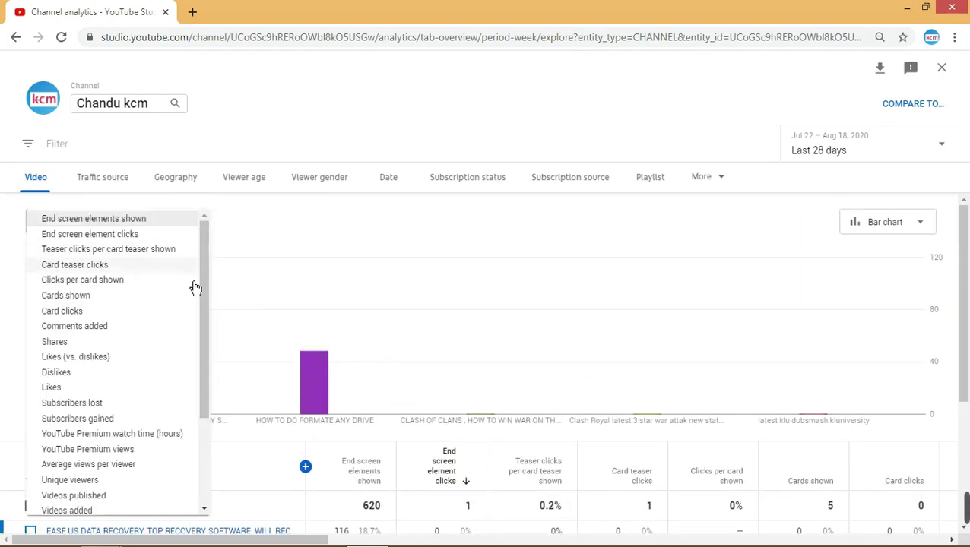
scroll(180, 476, down, 4)
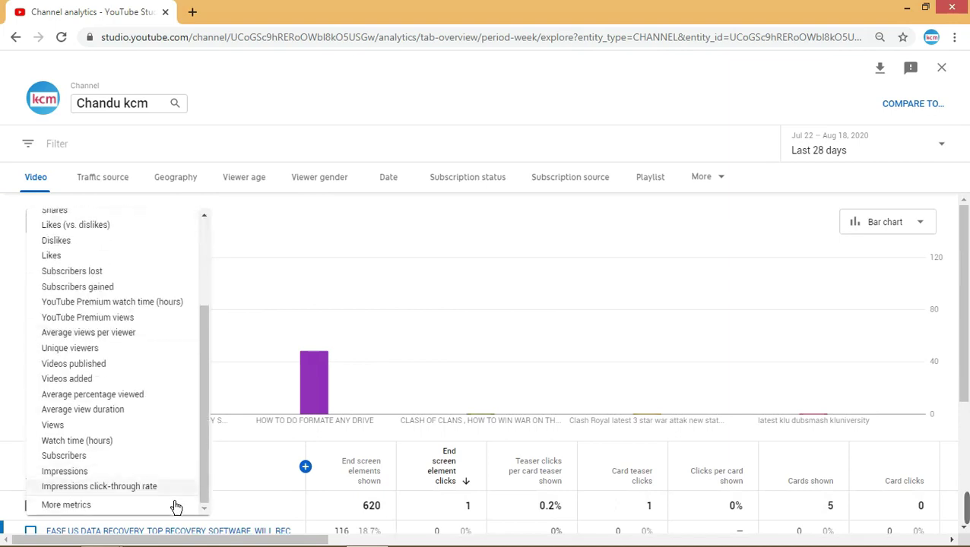
mouse_move(165, 510)
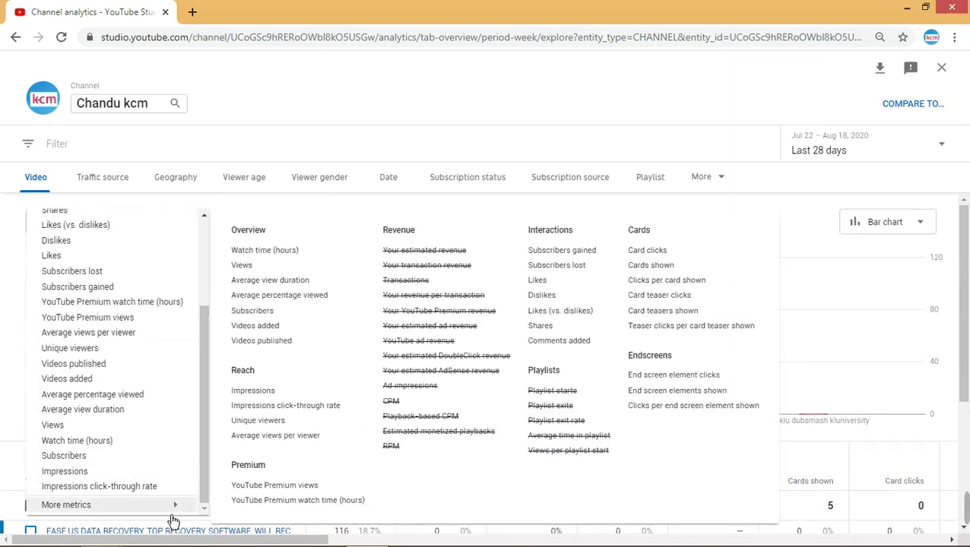
click(673, 415)
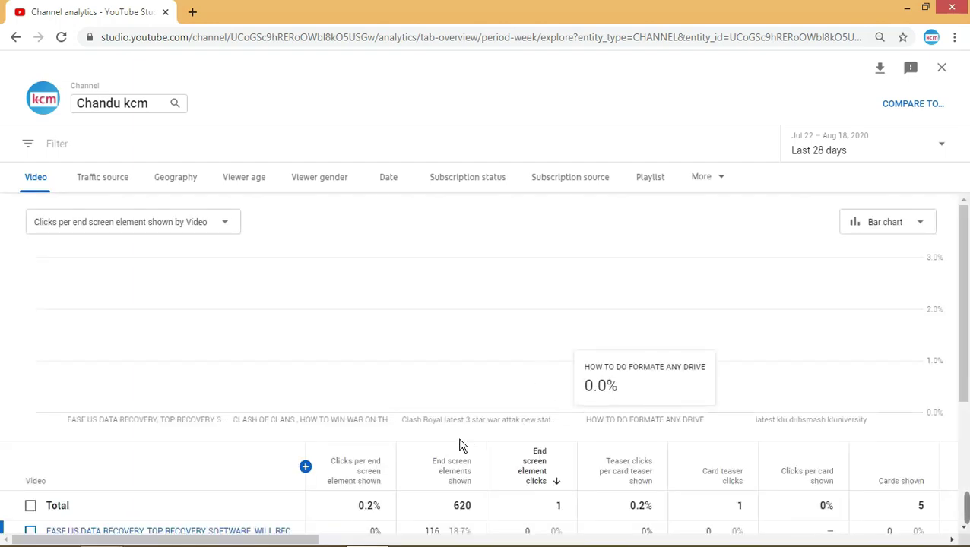
scroll(456, 445, down, 3)
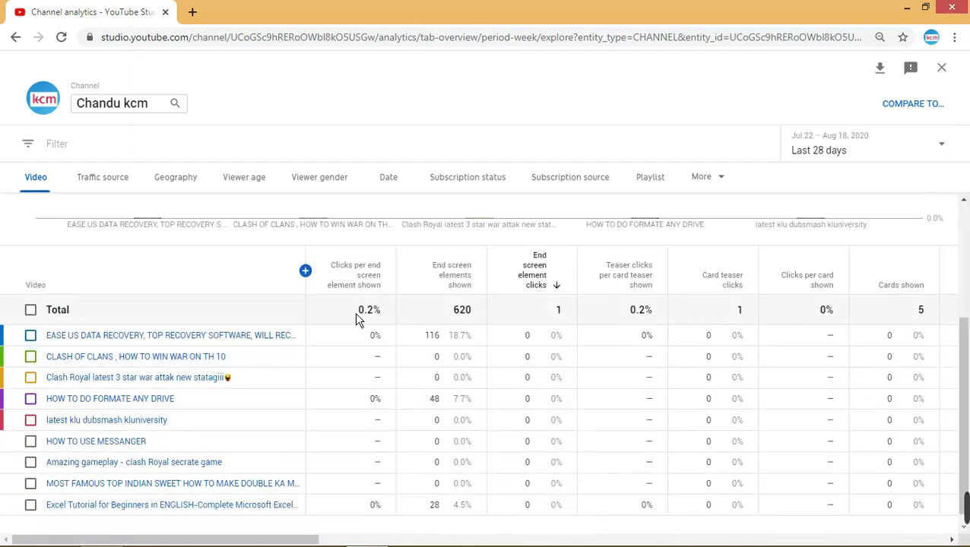
scroll(372, 439, up, 3)
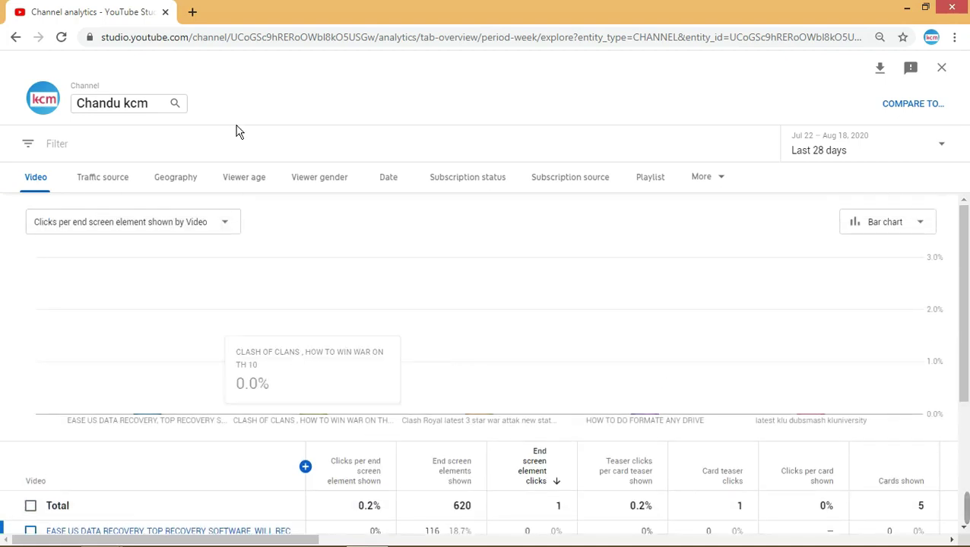
click(240, 232)
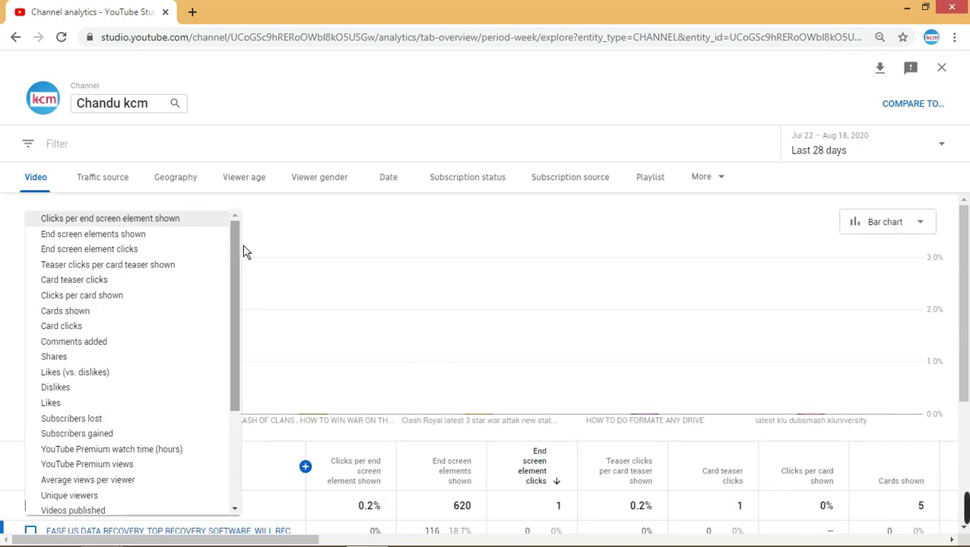
click(330, 260)
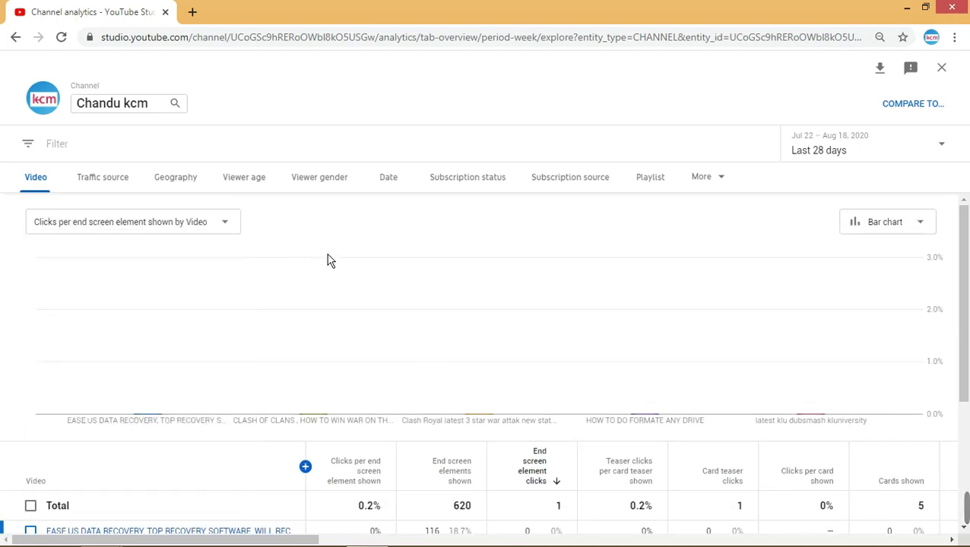
- Break the report down by Traffic source and view the unsupported-combination notice
click(134, 189)
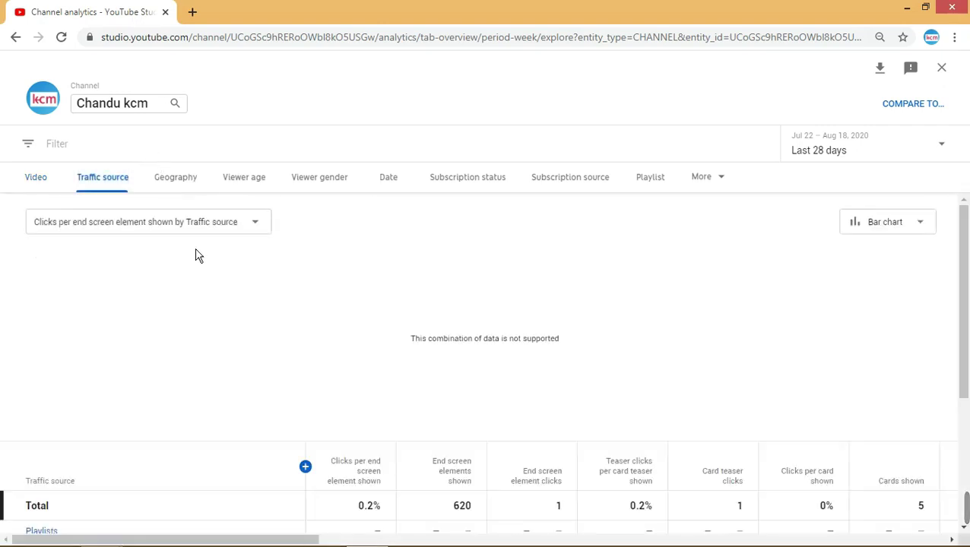
scroll(190, 266, down, 2)
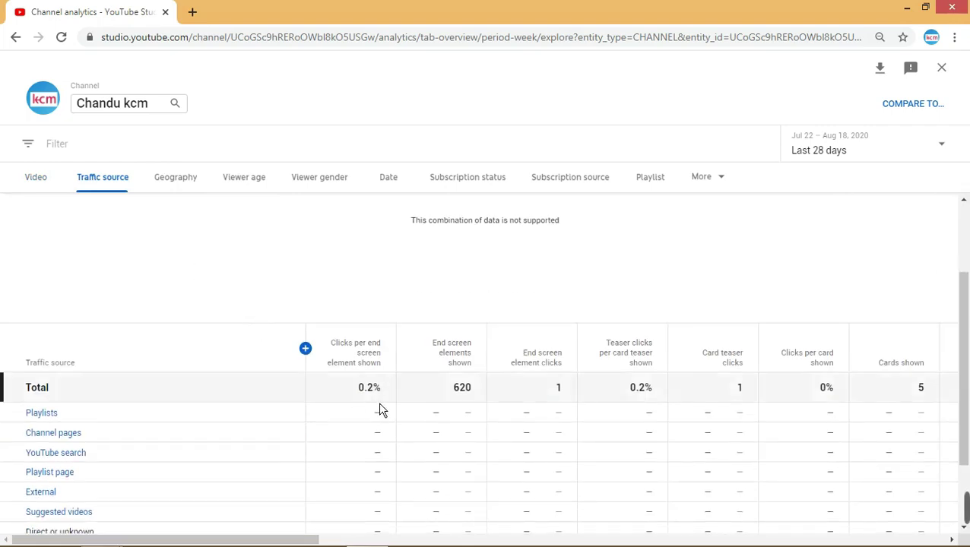
scroll(532, 486, down, 1)
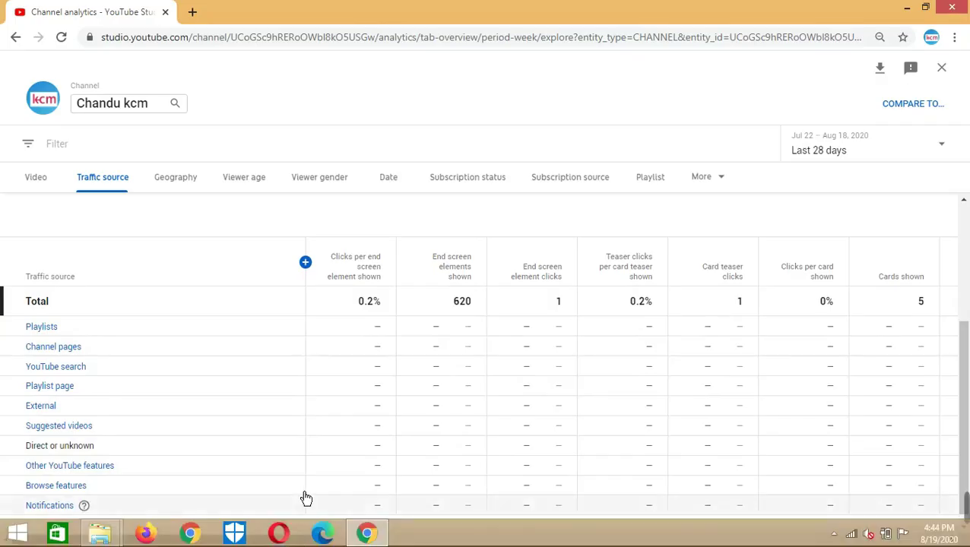
drag(302, 540, 680, 508)
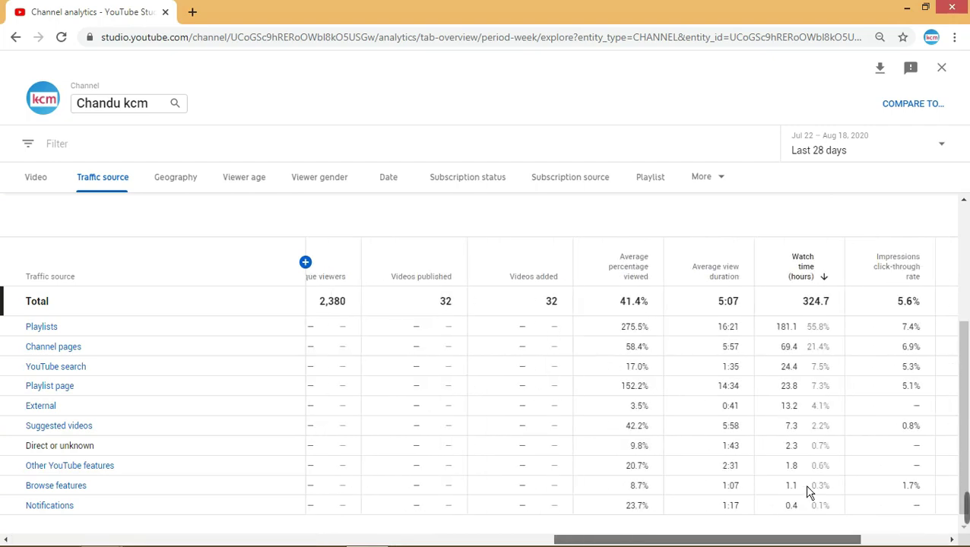
drag(808, 487, 769, 461)
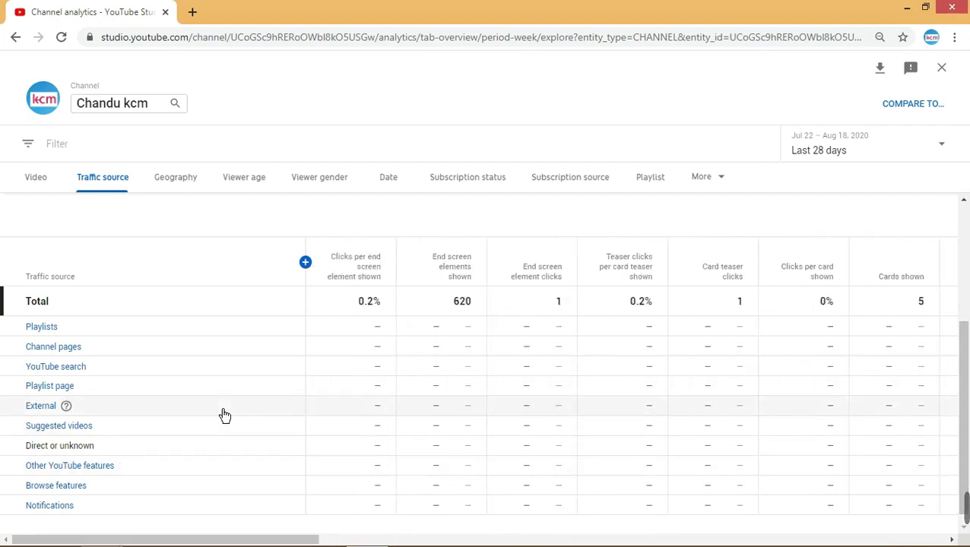
scroll(260, 383, up, 3)
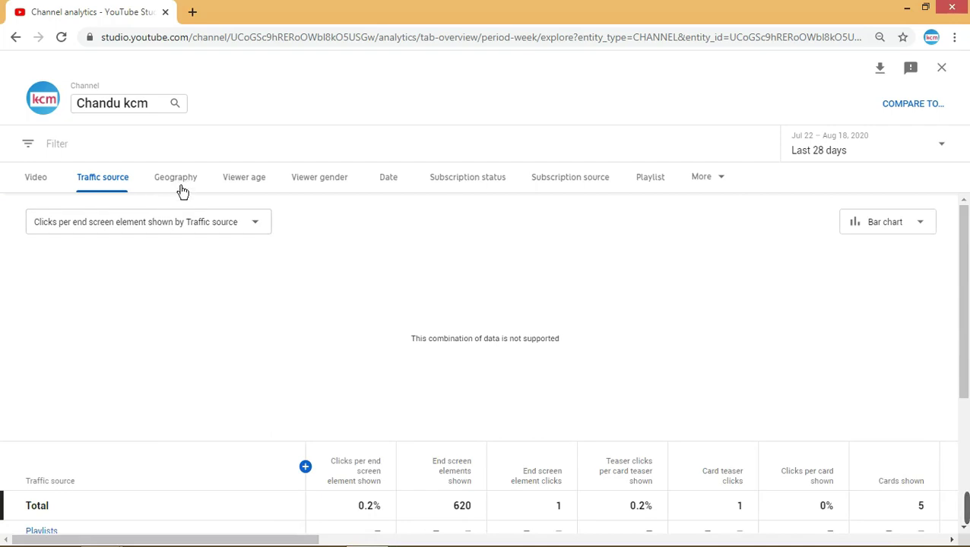
- Break the report down by Geography, leaving the chart metric unchanged
click(185, 230)
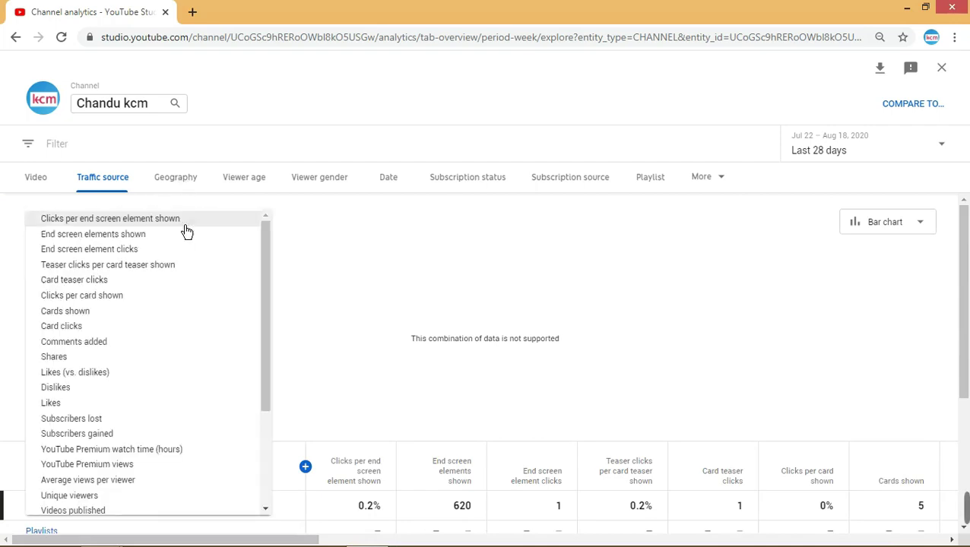
click(350, 271)
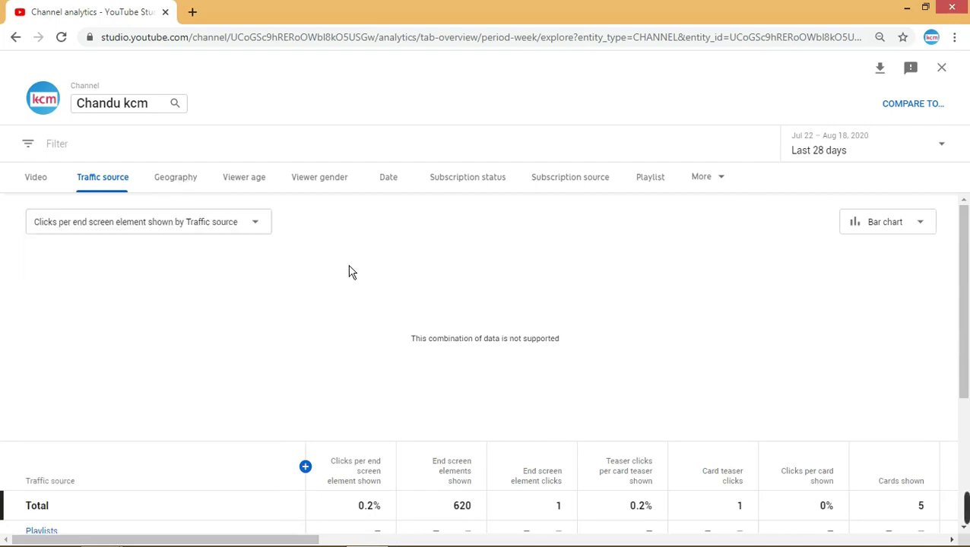
click(196, 191)
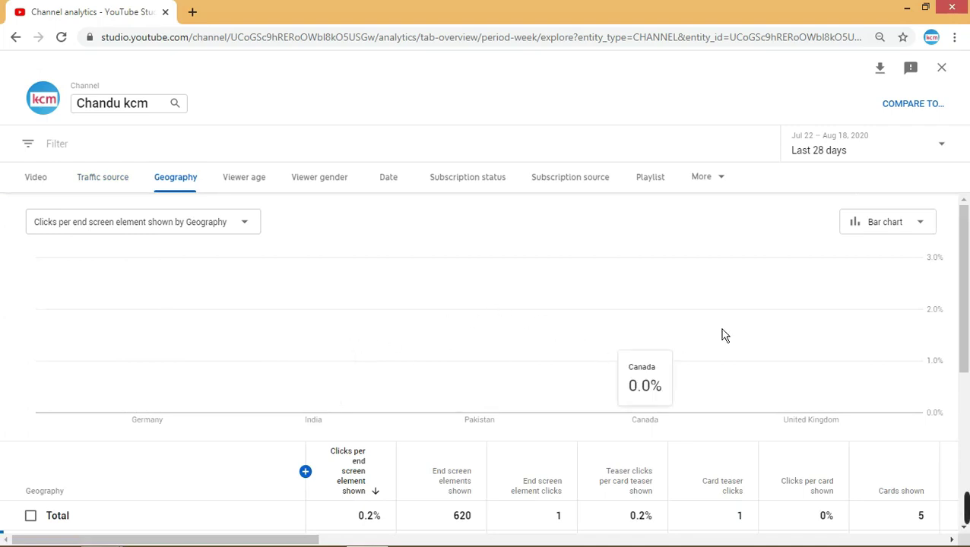
- Chart Views by country and read the bars: India leads, Pakistan second at 203
click(225, 236)
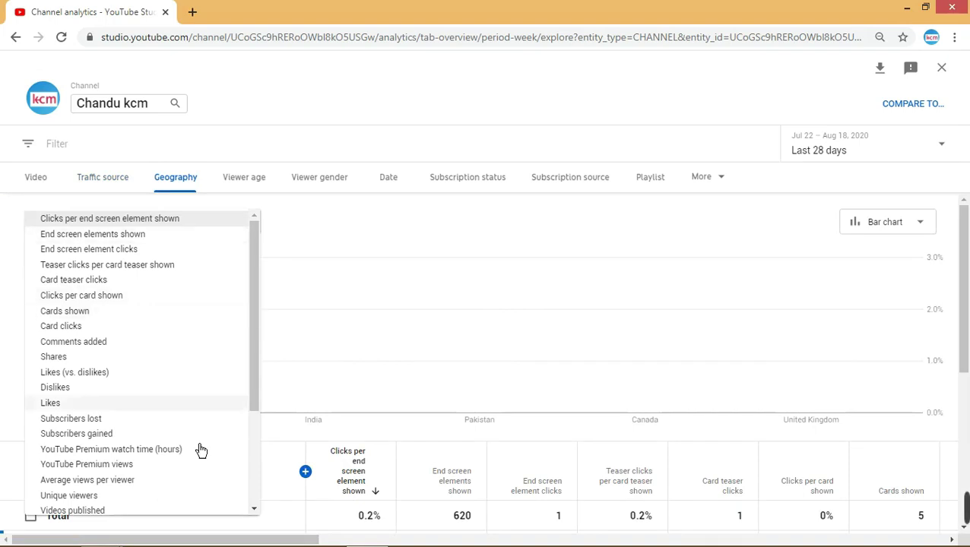
scroll(162, 509, down, 3)
mouse_move(156, 506)
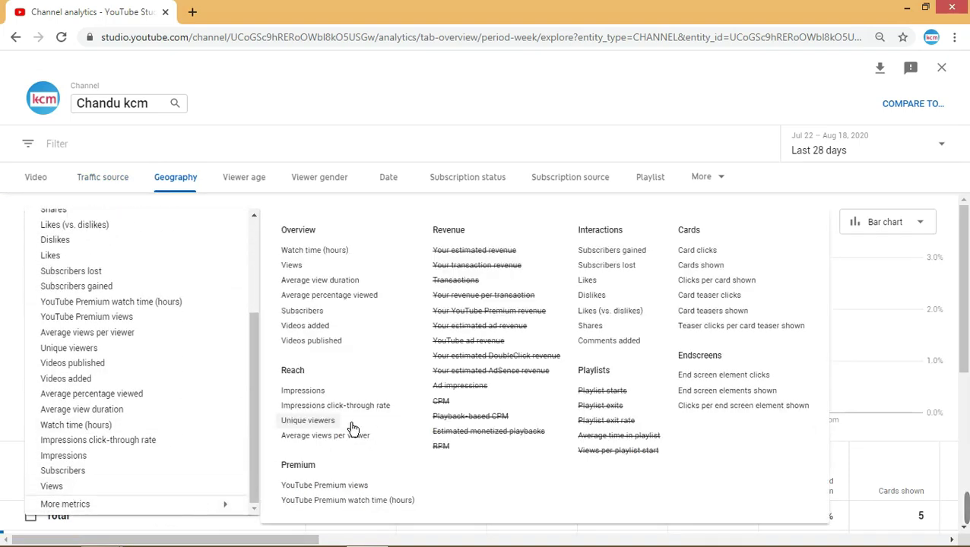
click(317, 274)
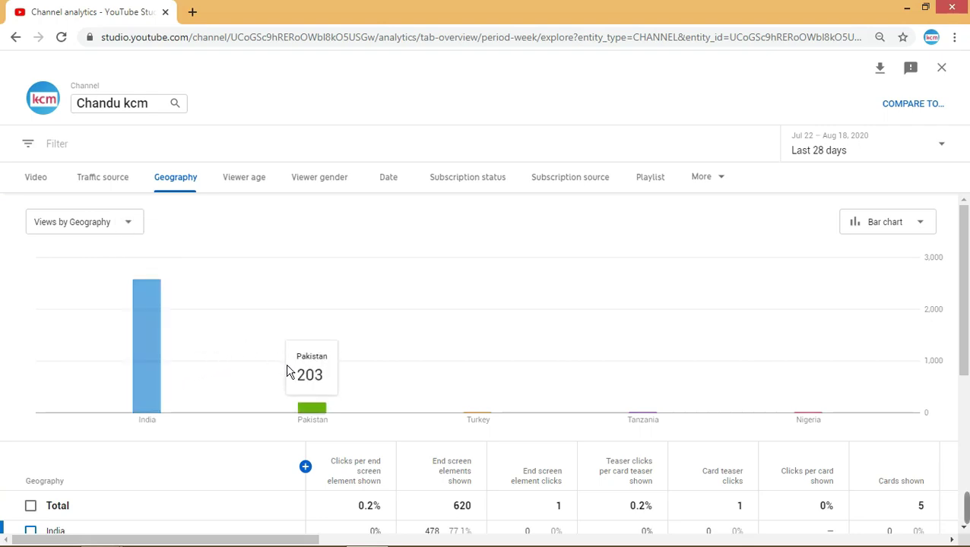
mouse_move(180, 366)
mouse_move(338, 406)
mouse_move(448, 399)
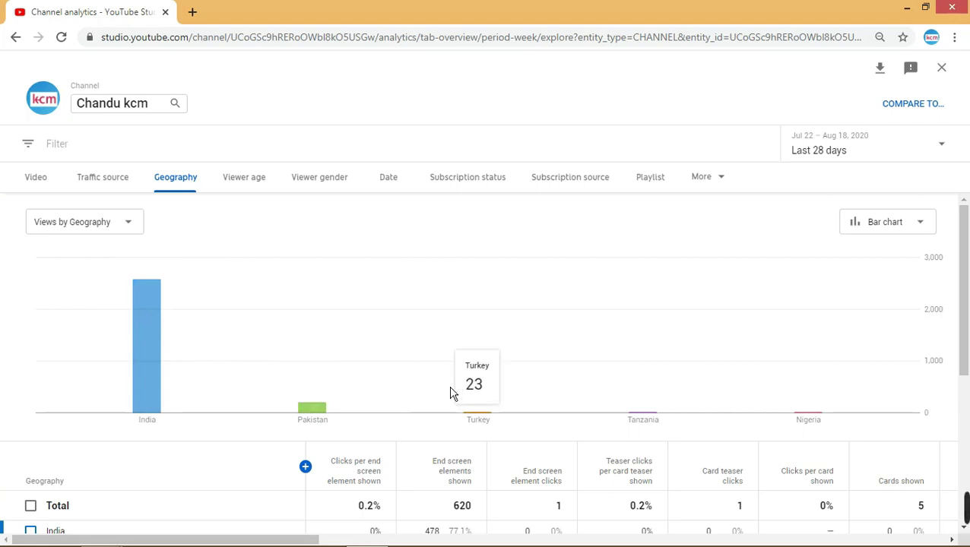
mouse_move(624, 383)
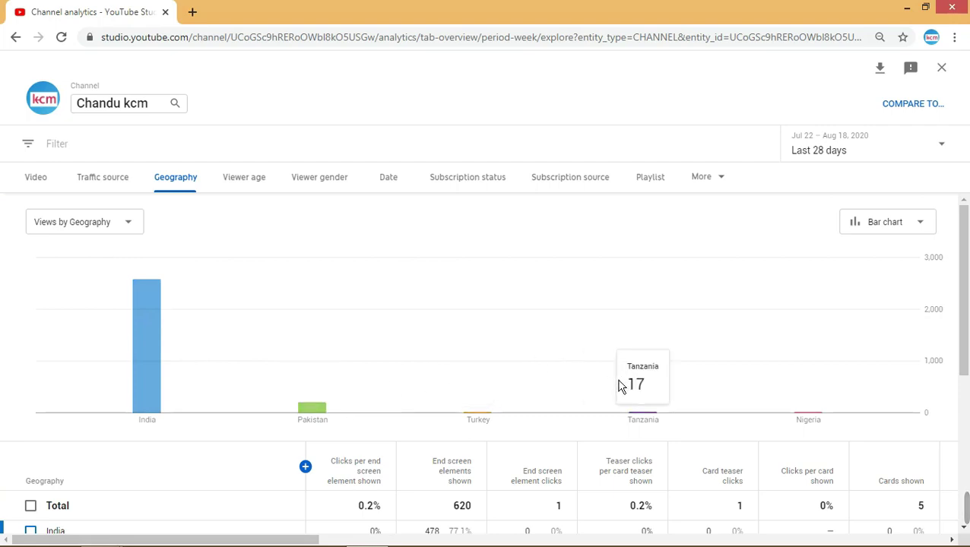
mouse_move(755, 391)
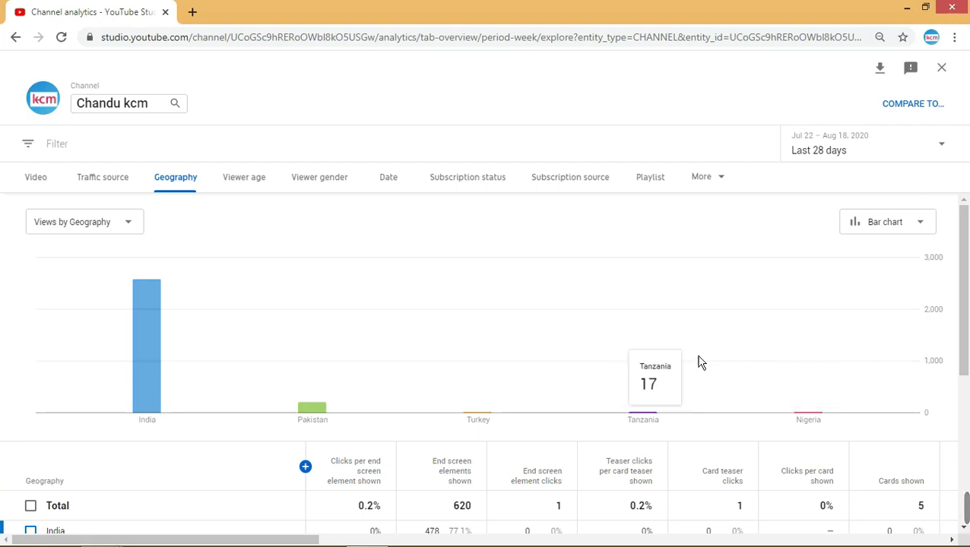
scroll(681, 386, down, 4)
scroll(686, 389, up, 1)
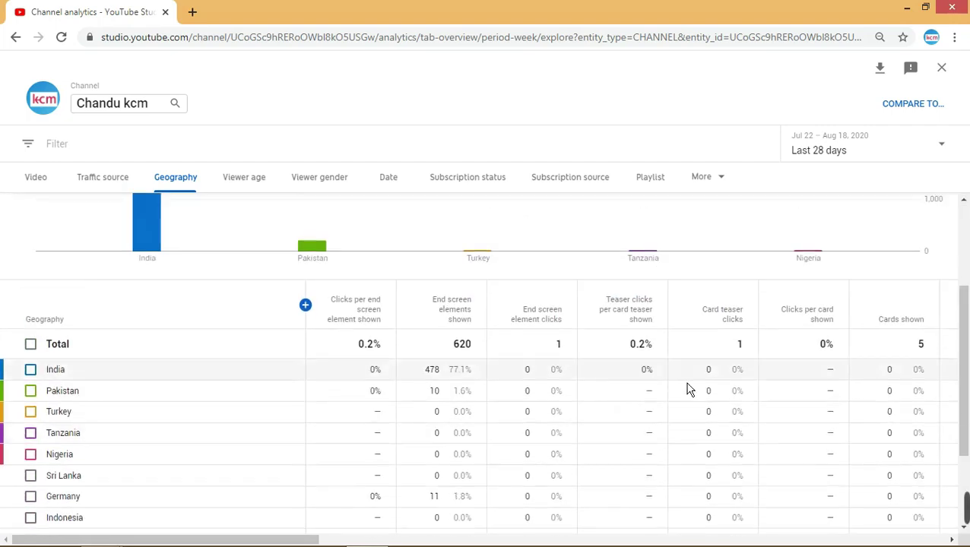
scroll(688, 390, down, 2)
scroll(699, 386, up, 4)
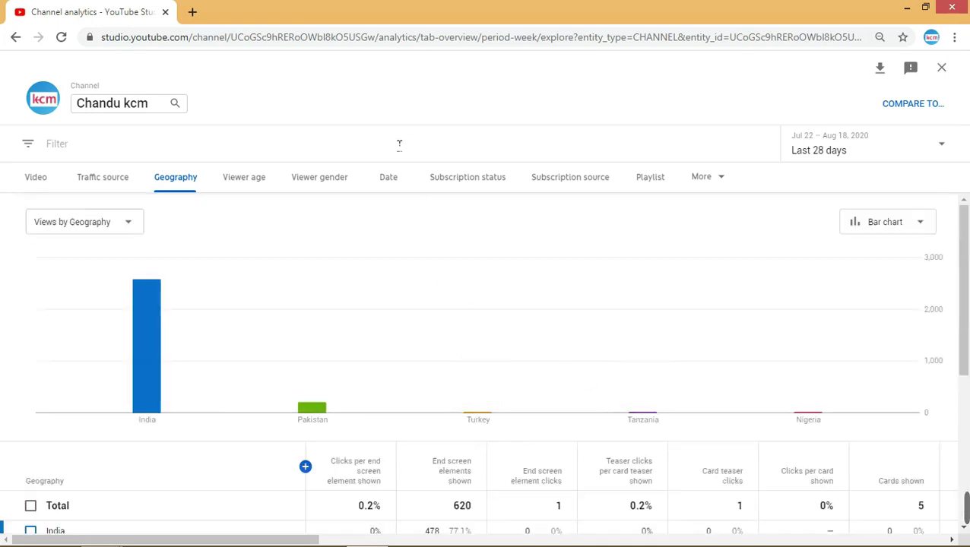
- Break views down by Viewer age, where 18–24 years dominates
click(264, 192)
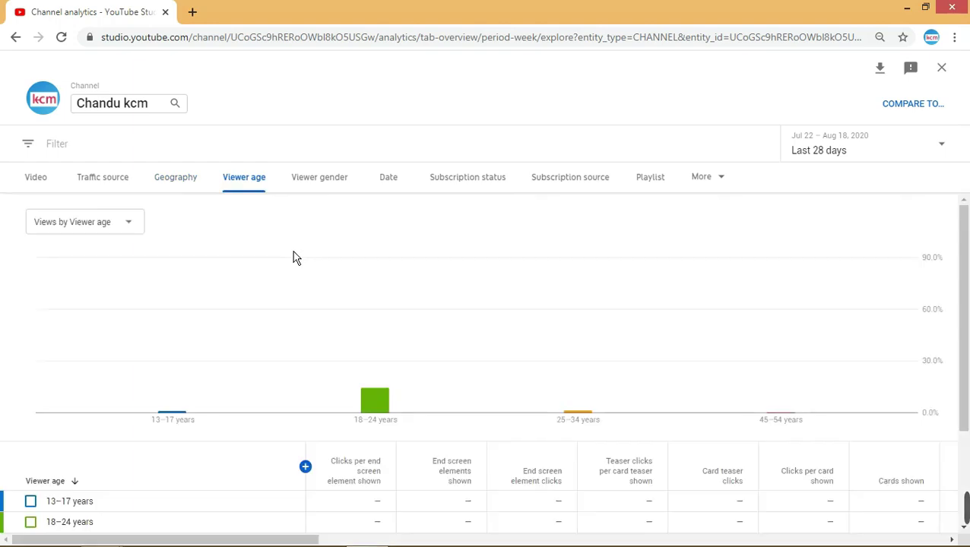
mouse_move(158, 390)
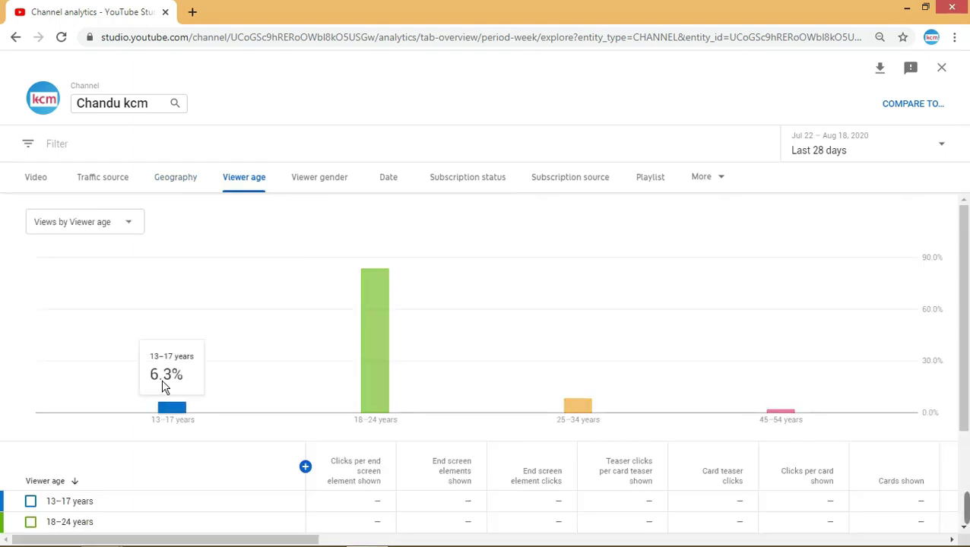
mouse_move(363, 382)
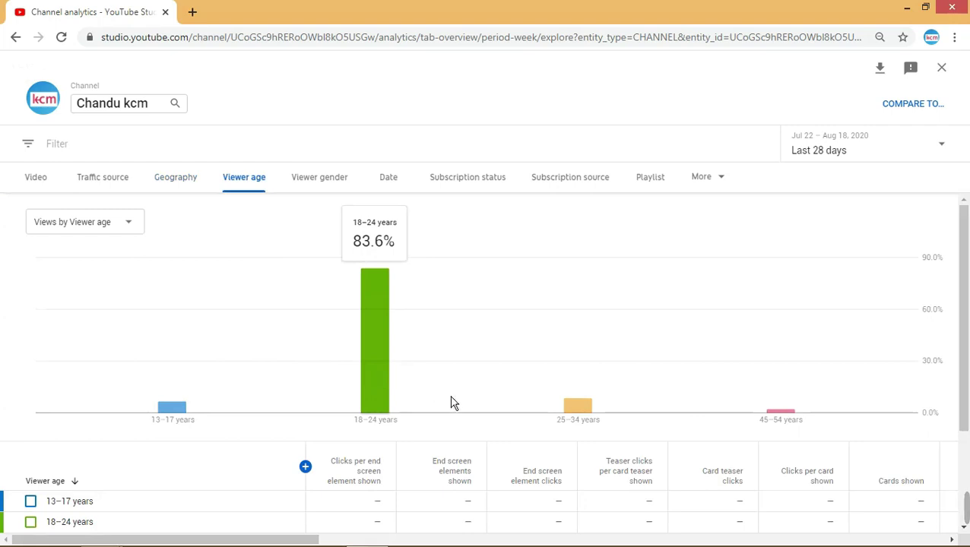
mouse_move(559, 411)
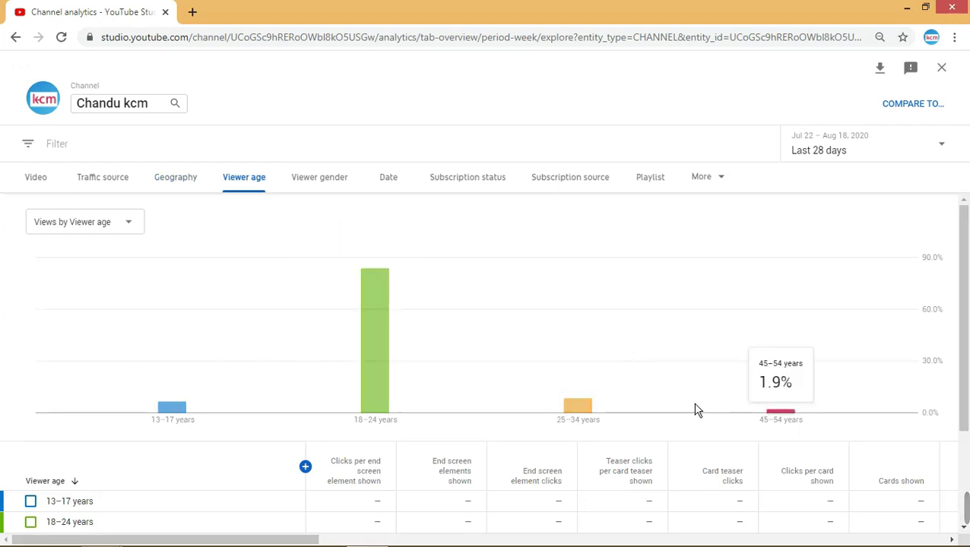
- Break views down by Viewer gender, with females at 4.8%
click(333, 197)
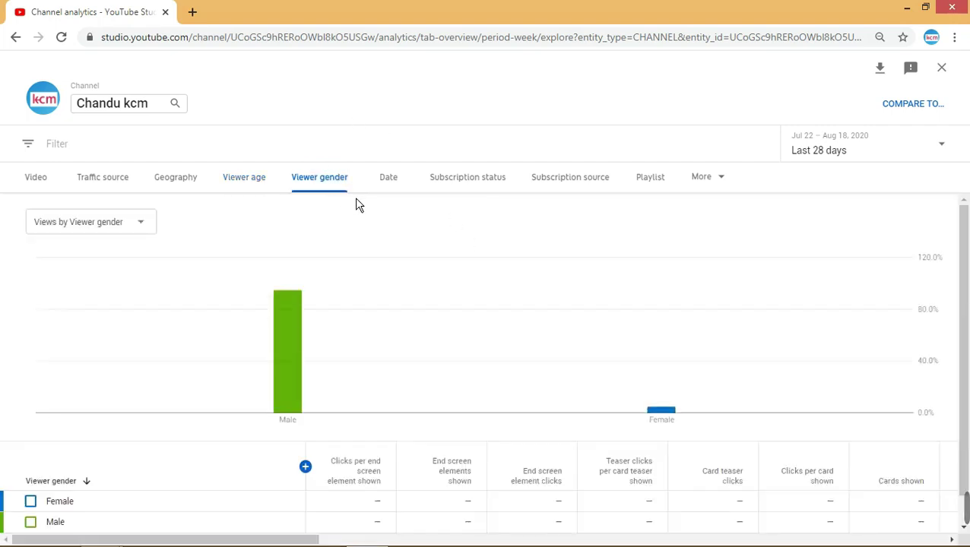
mouse_move(295, 279)
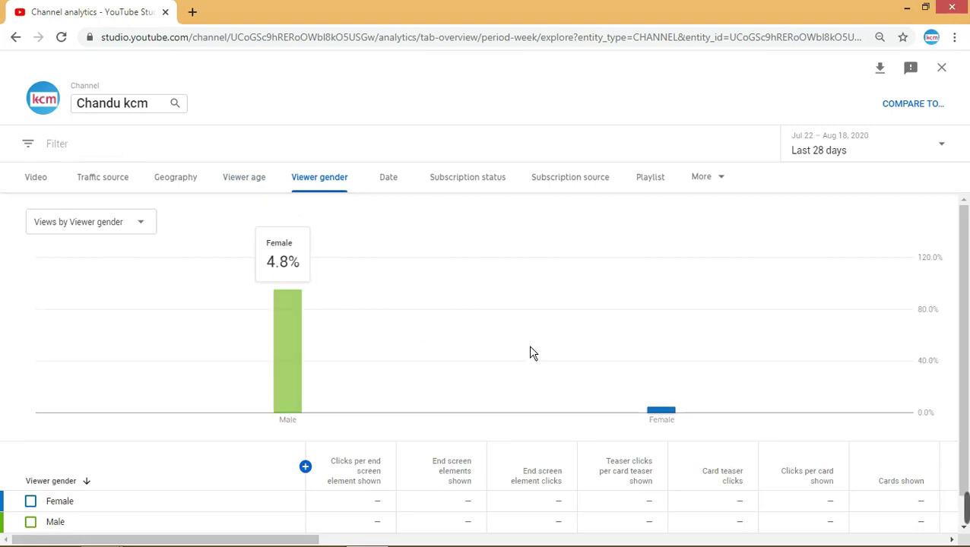
mouse_move(617, 354)
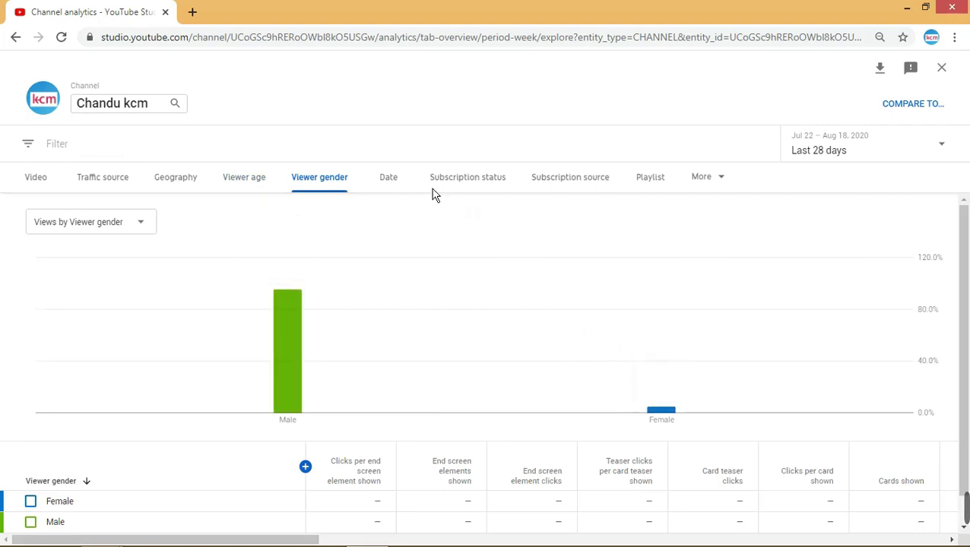
- Break the report down by Date with Daily granularity and Views for Jul 22–Aug 18, 2020
click(388, 180)
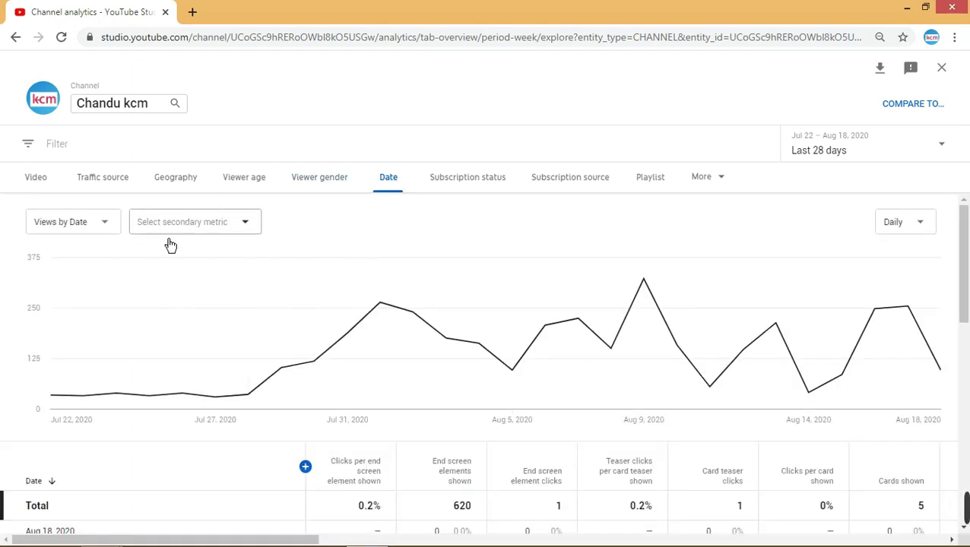
click(928, 237)
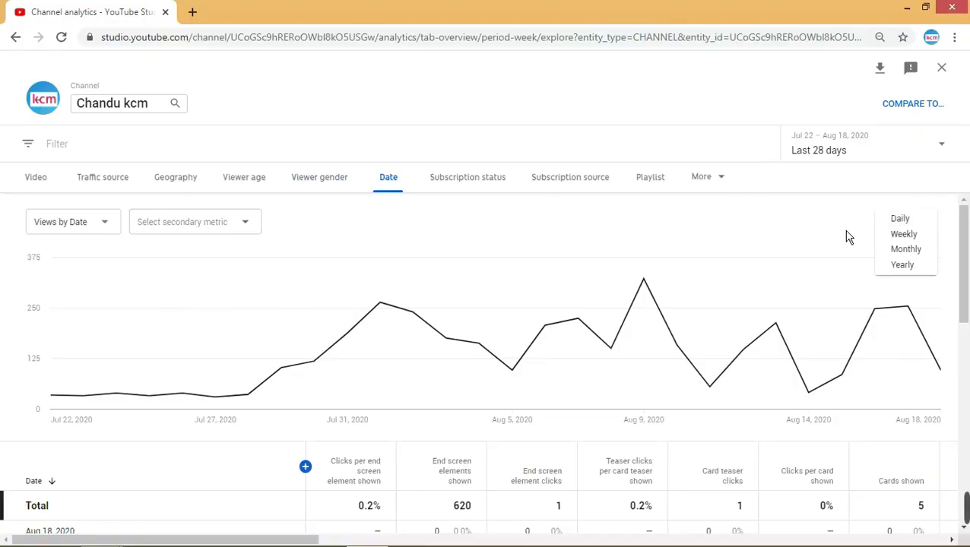
click(845, 236)
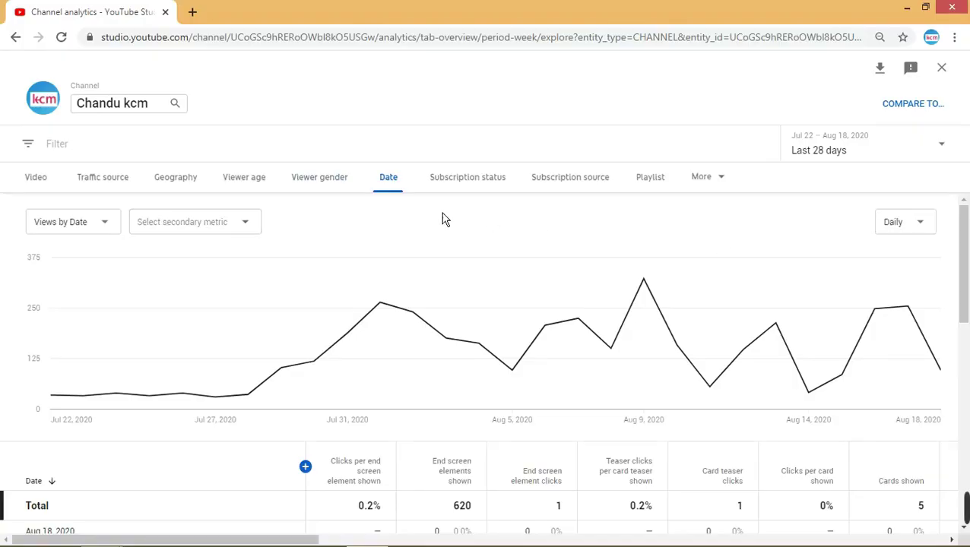
click(116, 234)
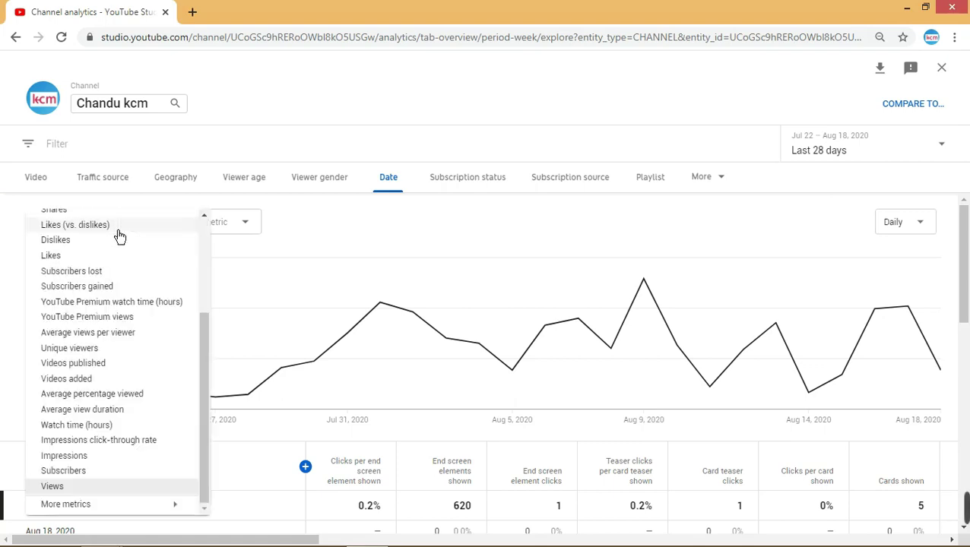
click(351, 226)
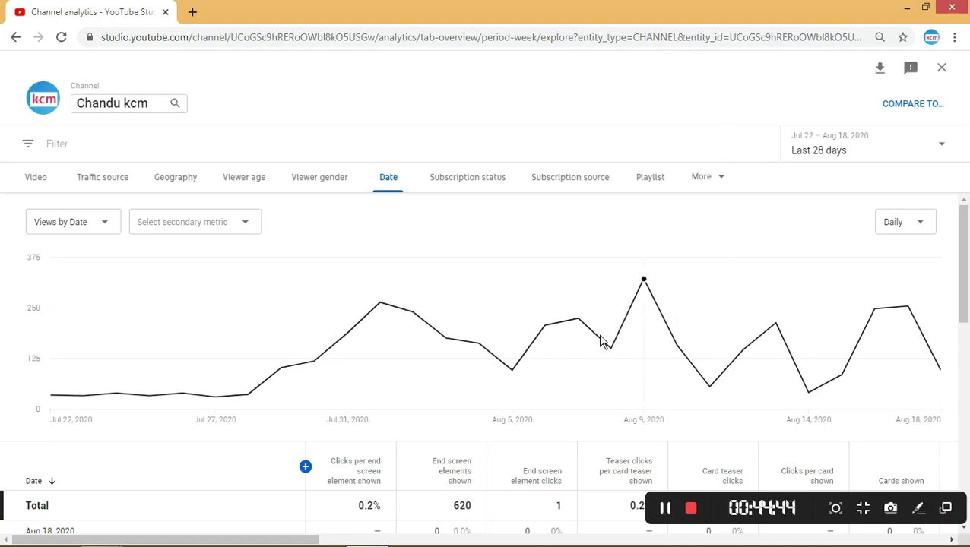
scroll(556, 342, down, 5)
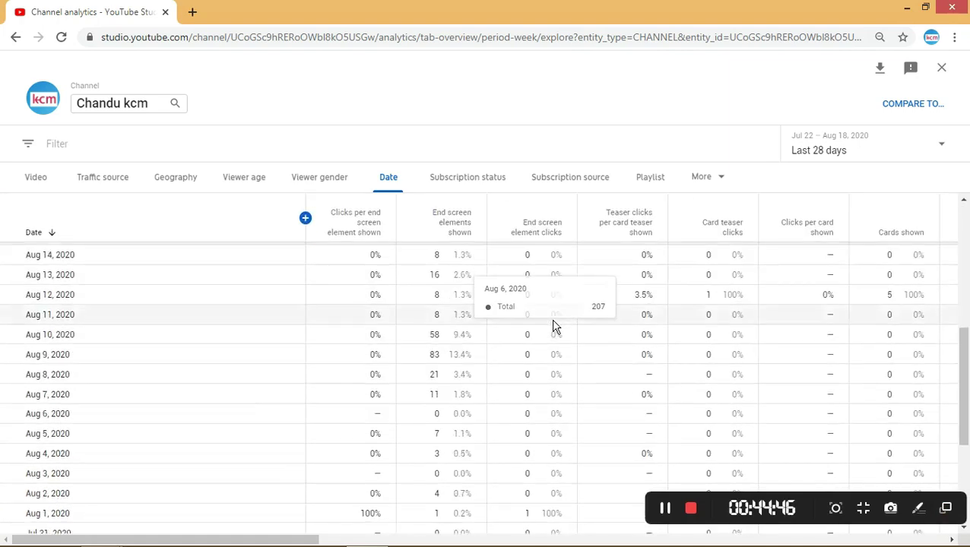
scroll(554, 327, up, 2)
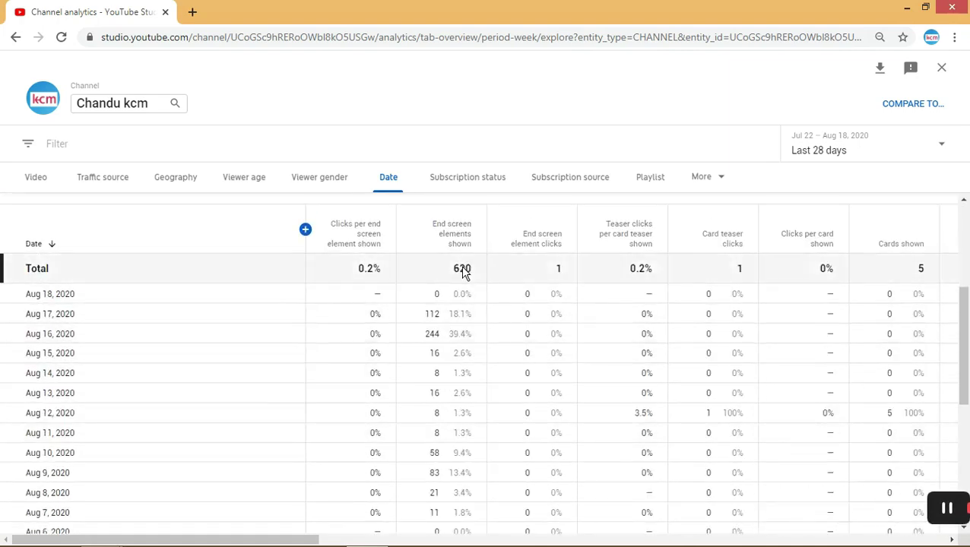
scroll(464, 273, up, 2)
scroll(465, 274, down, 2)
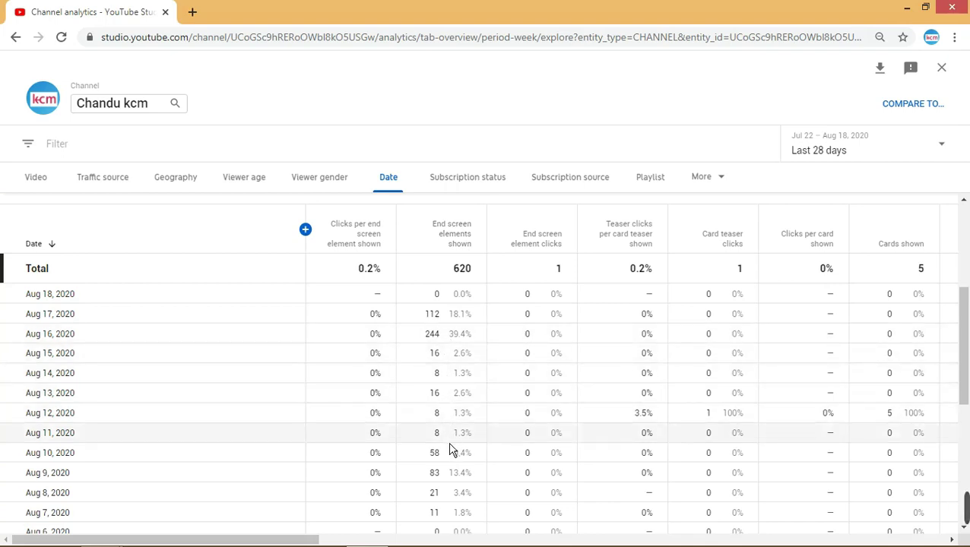
scroll(449, 467, down, 1)
scroll(449, 476, down, 1)
scroll(458, 484, down, 3)
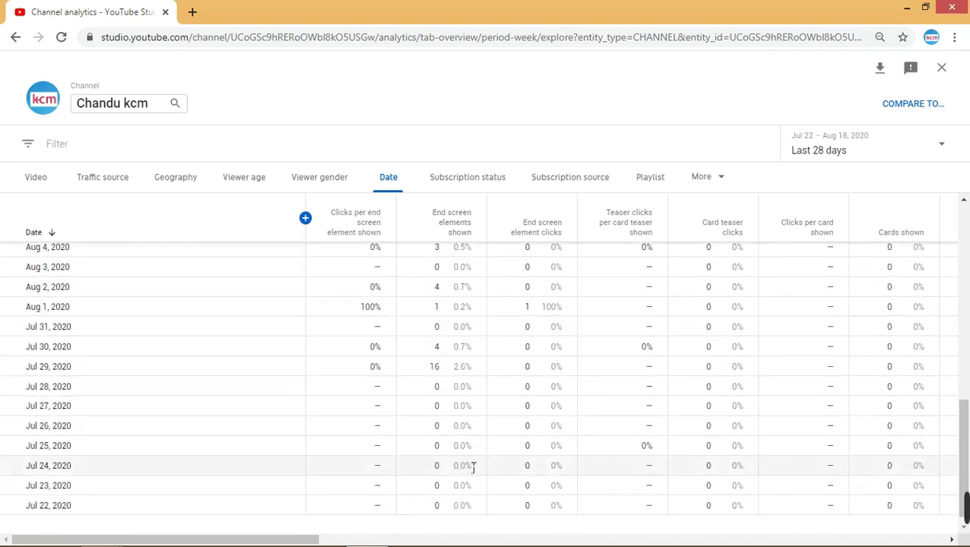
scroll(486, 470, up, 10)
scroll(494, 473, down, 2)
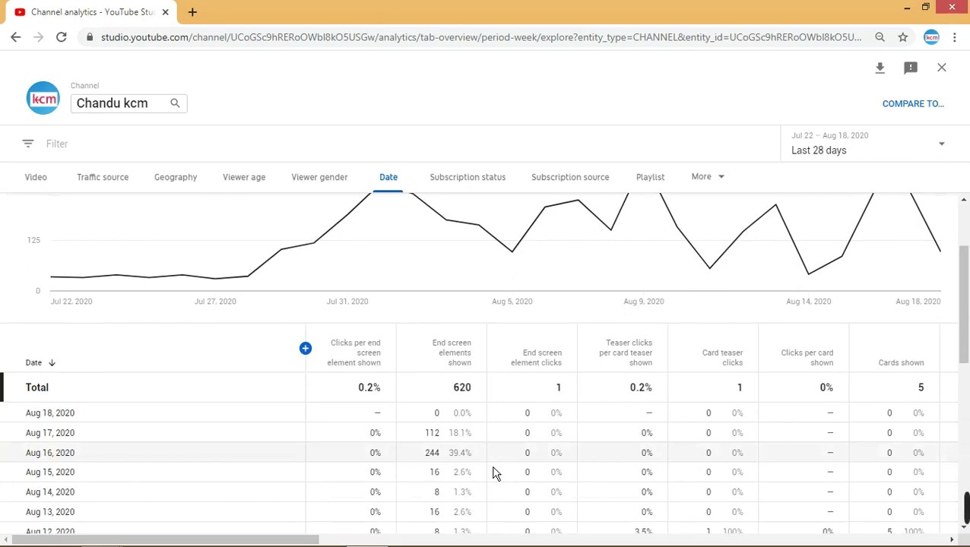
scroll(494, 472, up, 2)
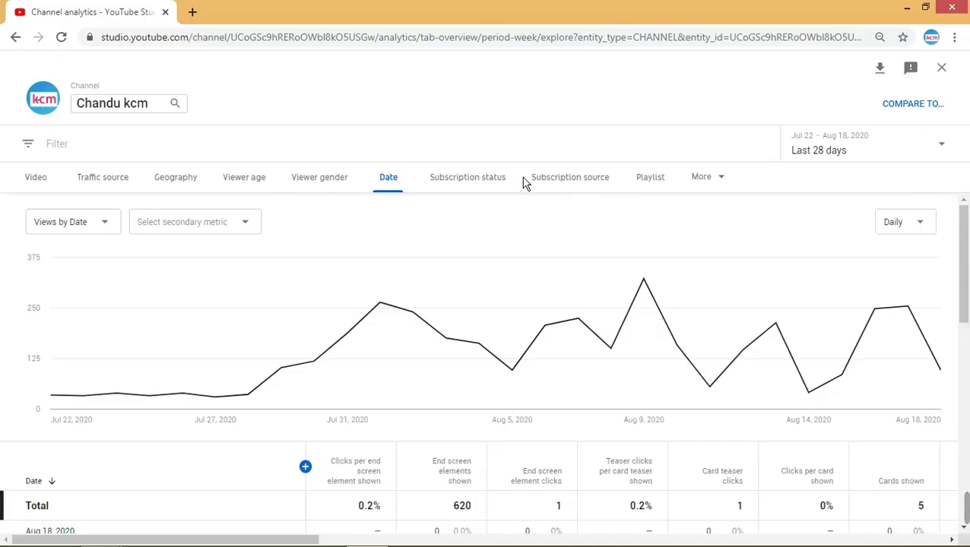
click(477, 196)
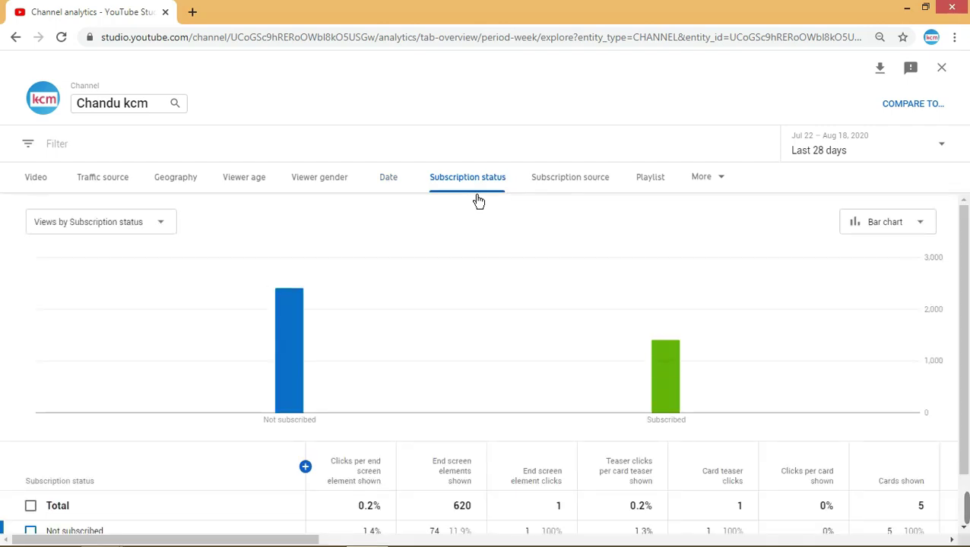
mouse_move(305, 307)
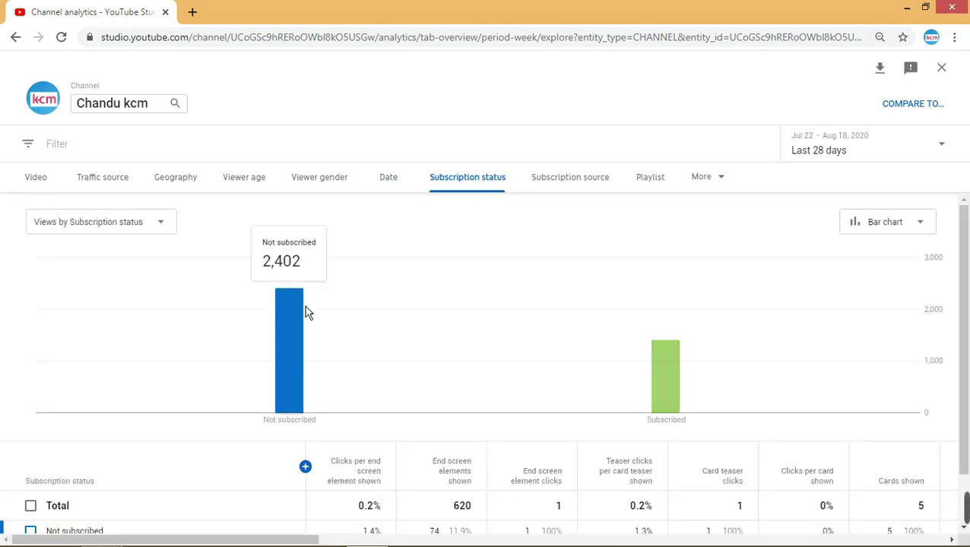
mouse_move(570, 401)
mouse_move(612, 409)
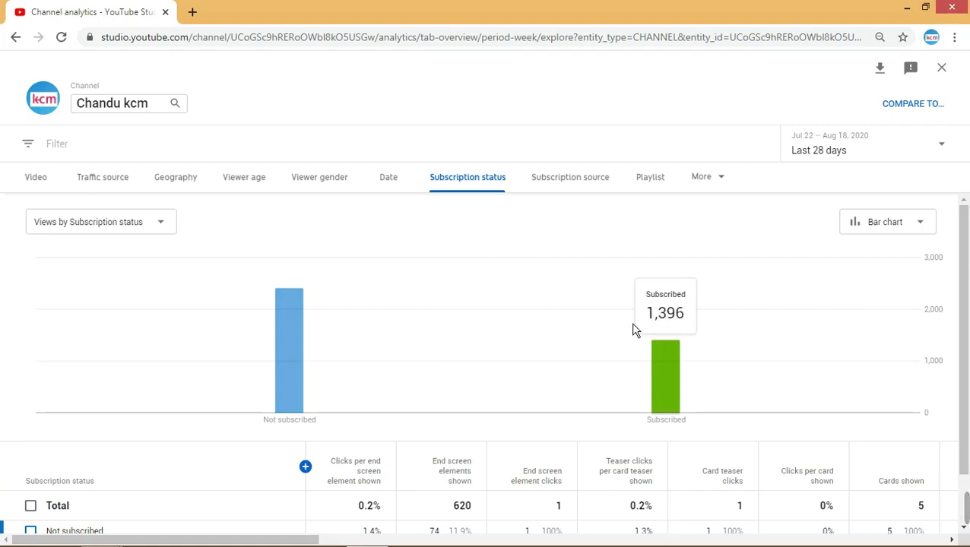
scroll(540, 250, down, 1)
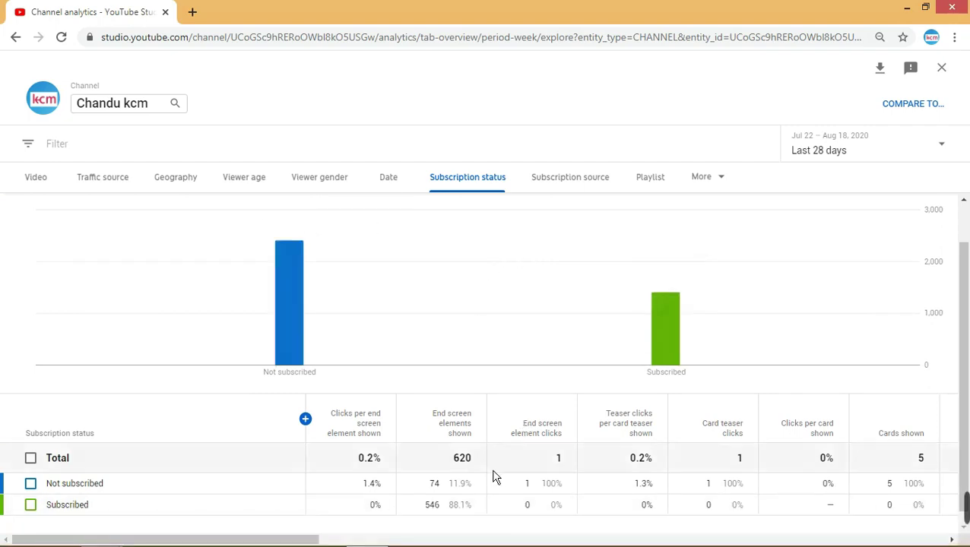
scroll(633, 422, up, 1)
scroll(608, 431, down, 1)
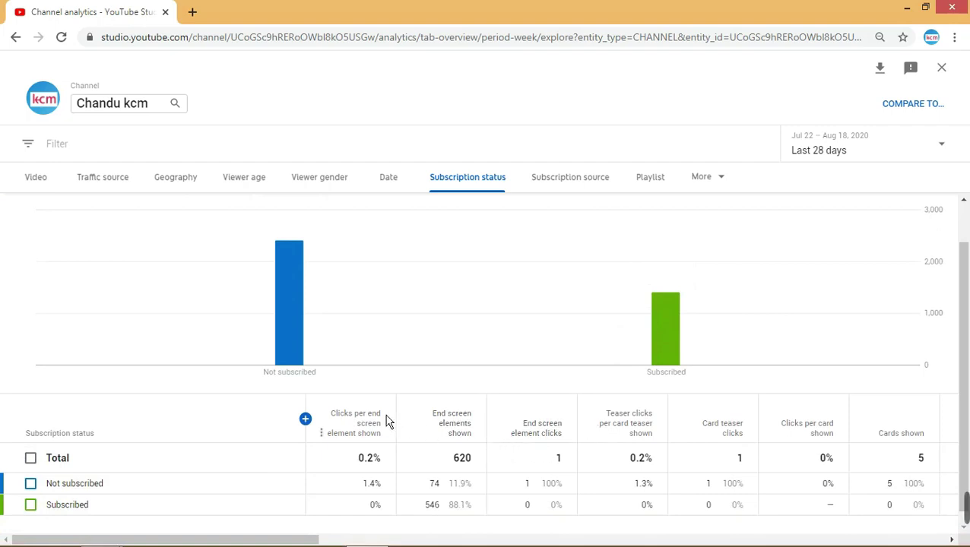
mouse_move(390, 416)
mouse_move(358, 423)
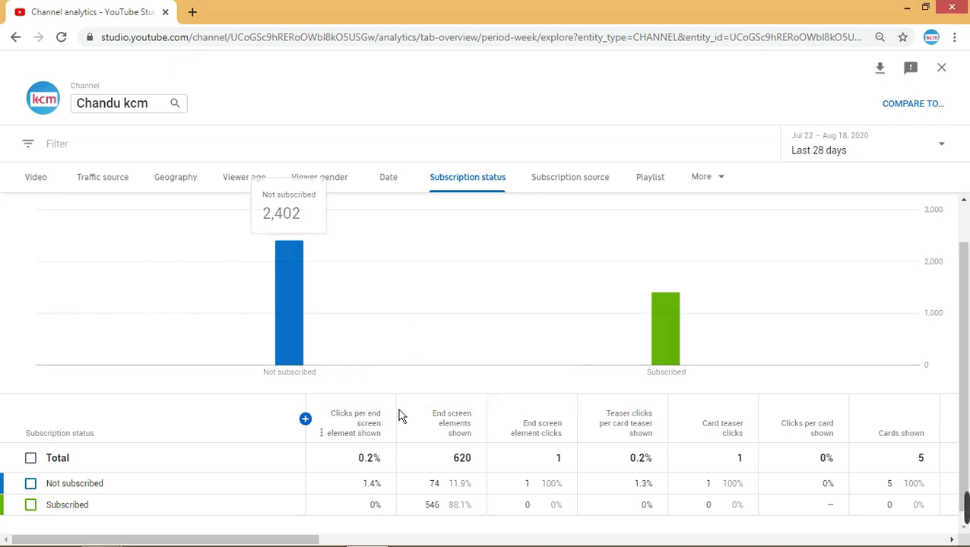
mouse_move(496, 369)
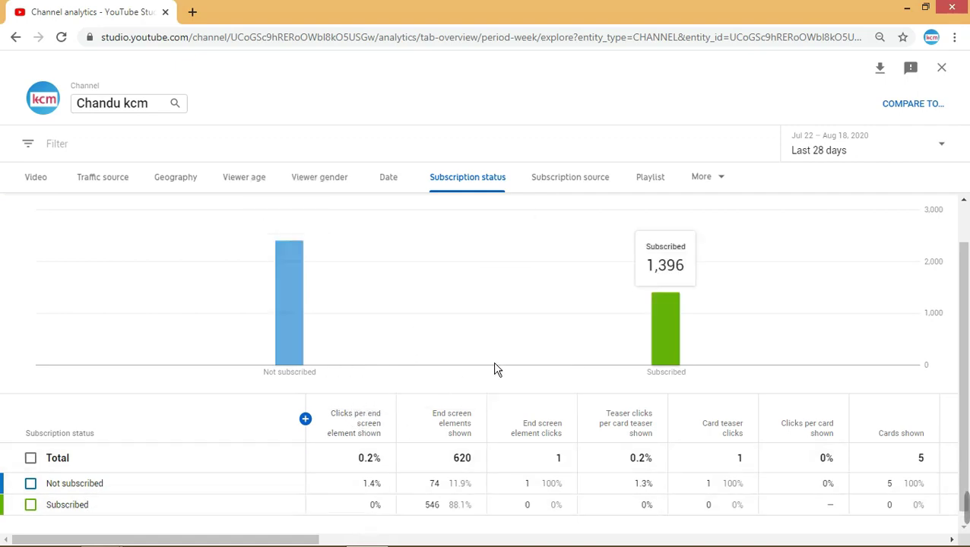
mouse_move(472, 426)
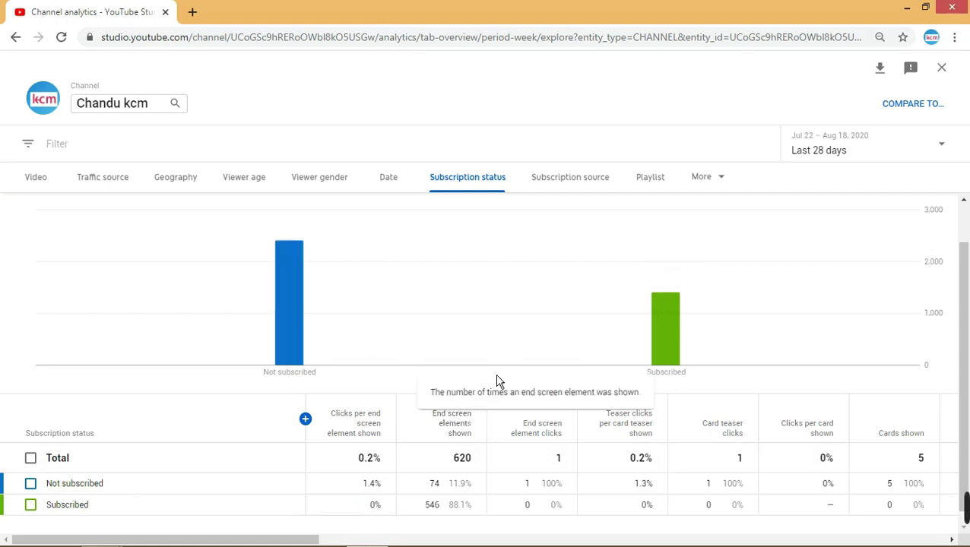
mouse_move(524, 296)
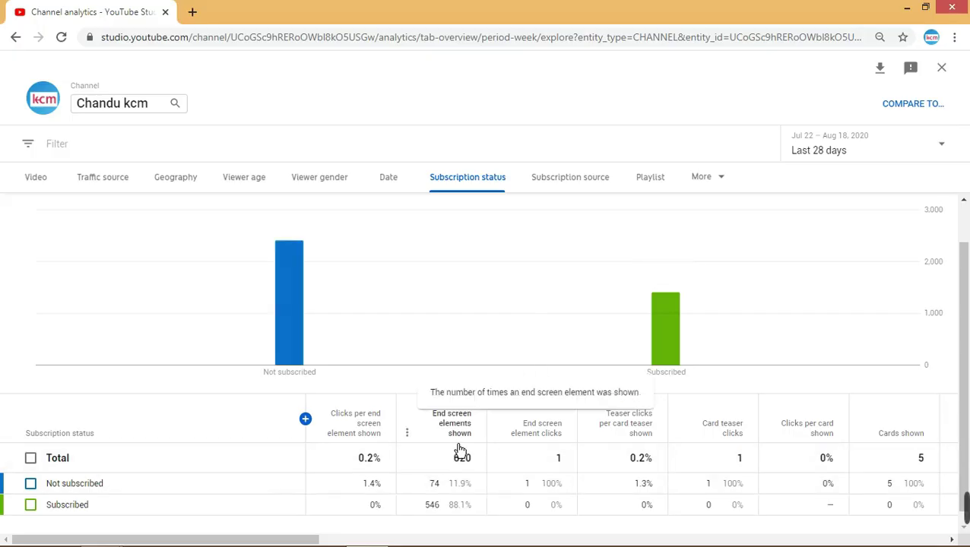
- Scroll the Subscription status table right to show Shares, Likes and Subscribers gained, then back left
click(472, 541)
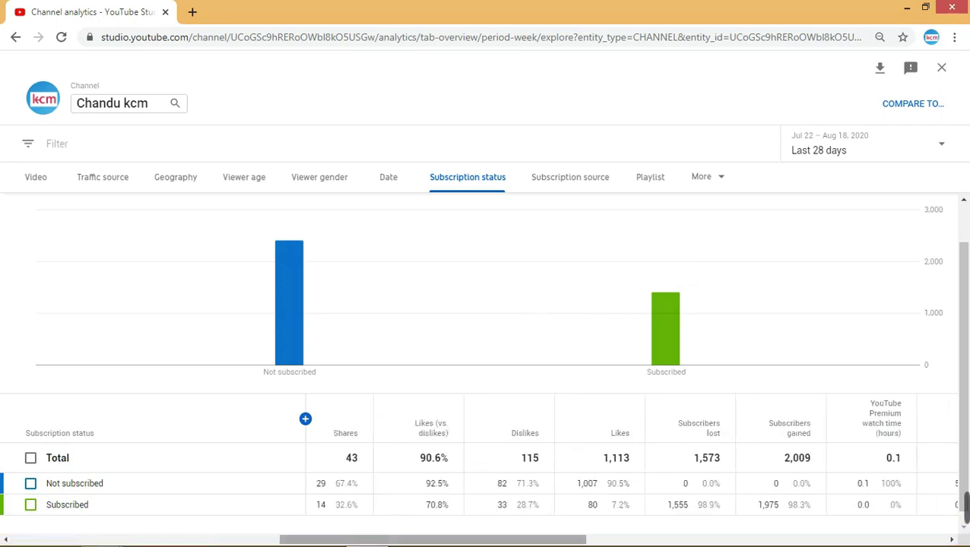
drag(500, 541, 898, 545)
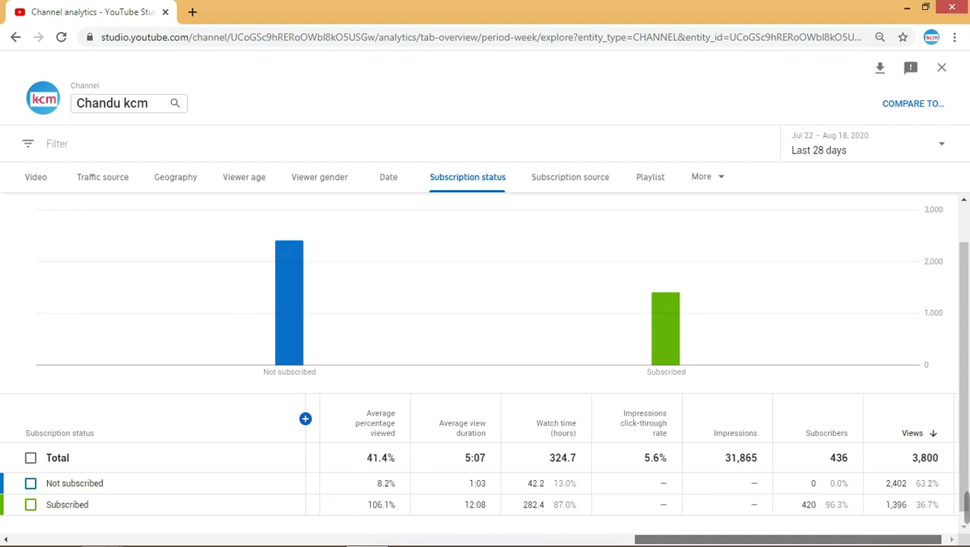
scroll(630, 469, left, 2)
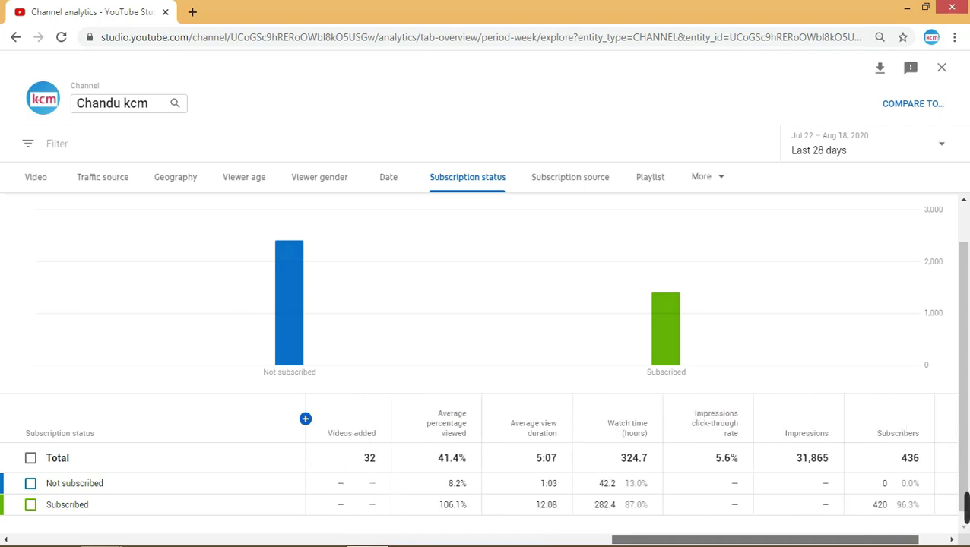
scroll(631, 471, left, 6)
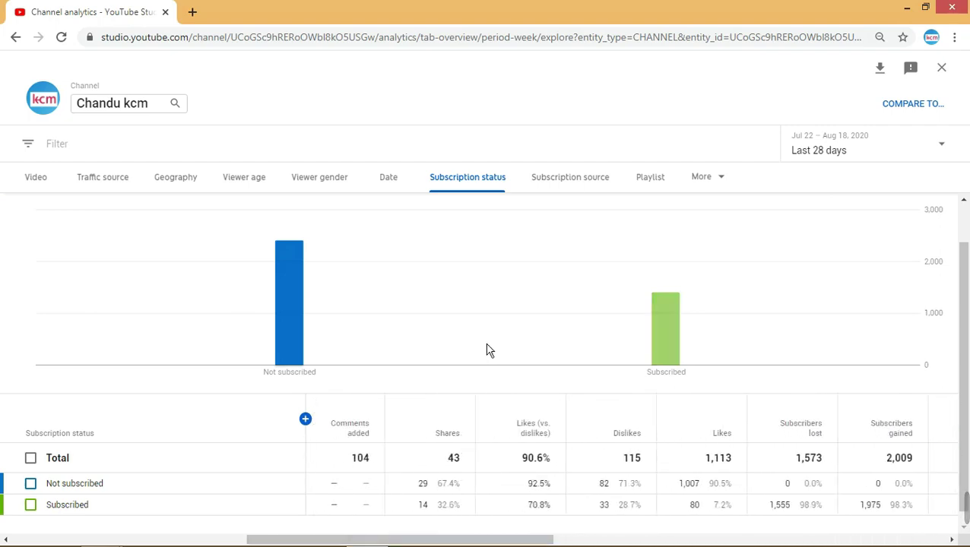
- Break views down by Subscription source and review its rows, keeping Views as the chart metric
click(582, 188)
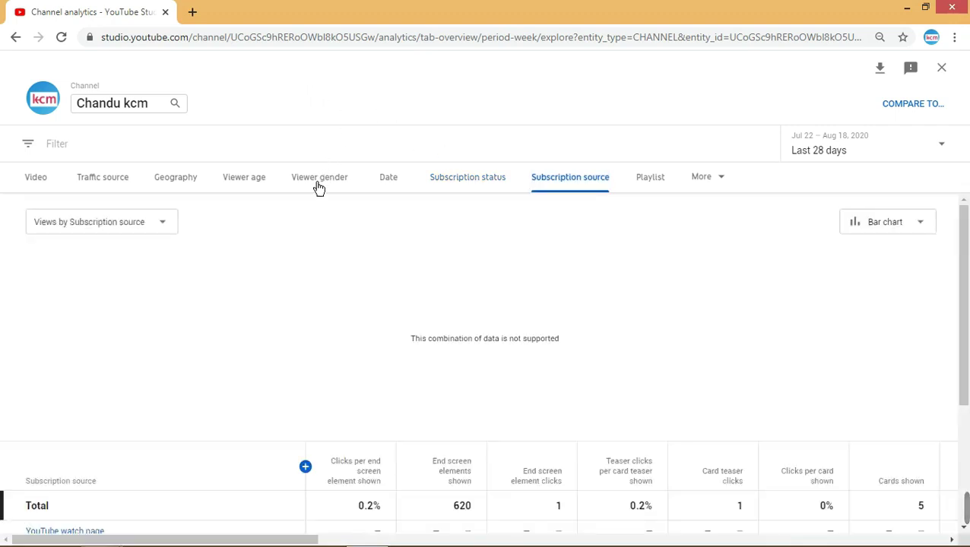
scroll(289, 493, down, 2)
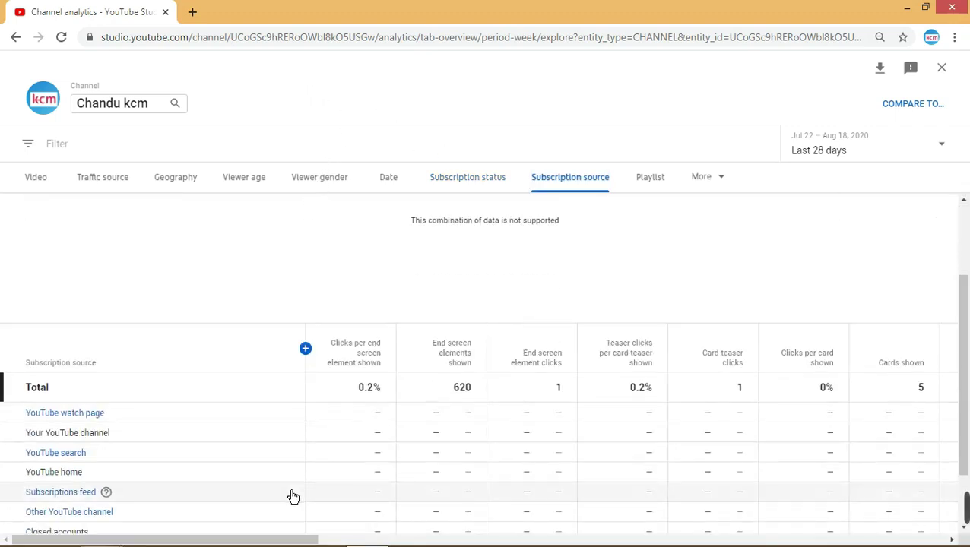
scroll(294, 497, down, 1)
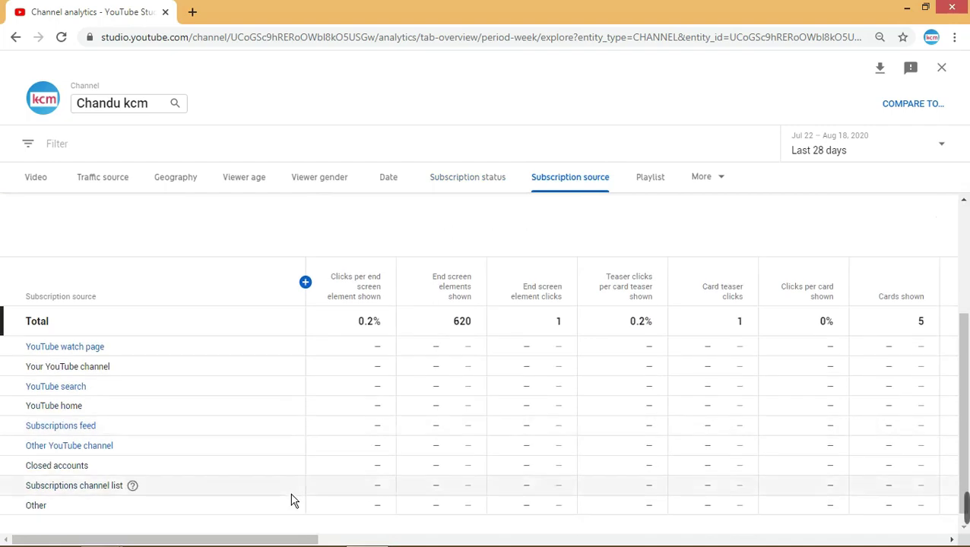
scroll(293, 500, up, 3)
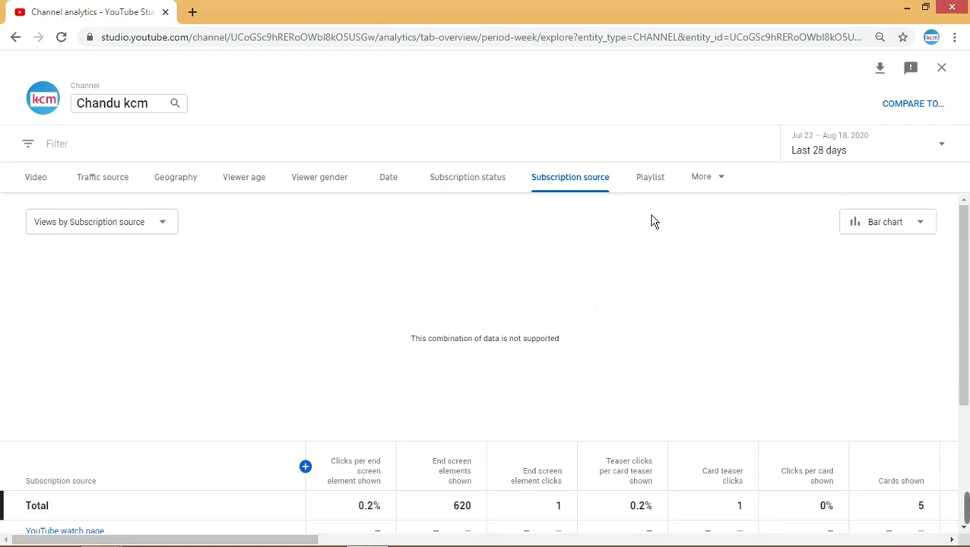
click(141, 222)
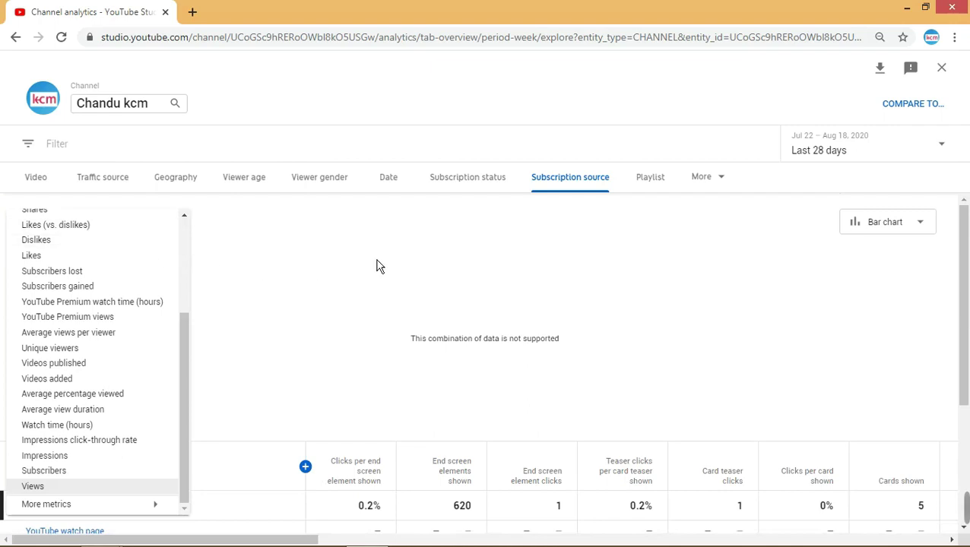
click(414, 266)
- Switch to the Playlist breakdown comparing Cm, creative arts (212) and Super fun, then dismiss the More list
click(659, 189)
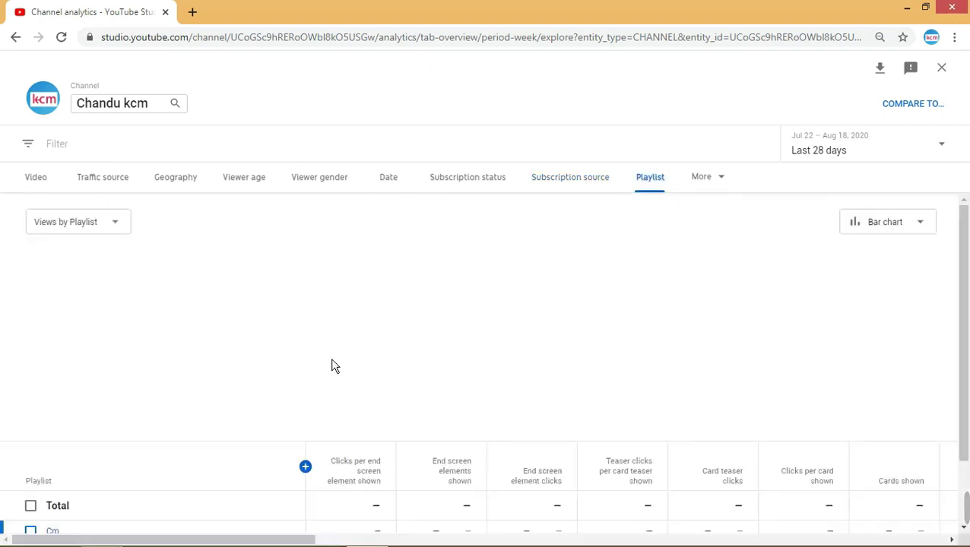
mouse_move(219, 330)
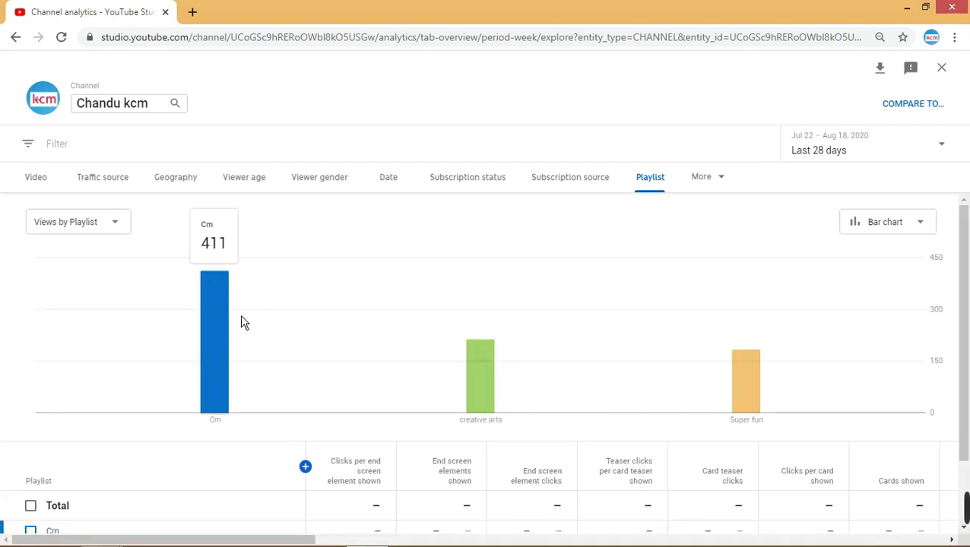
mouse_move(698, 379)
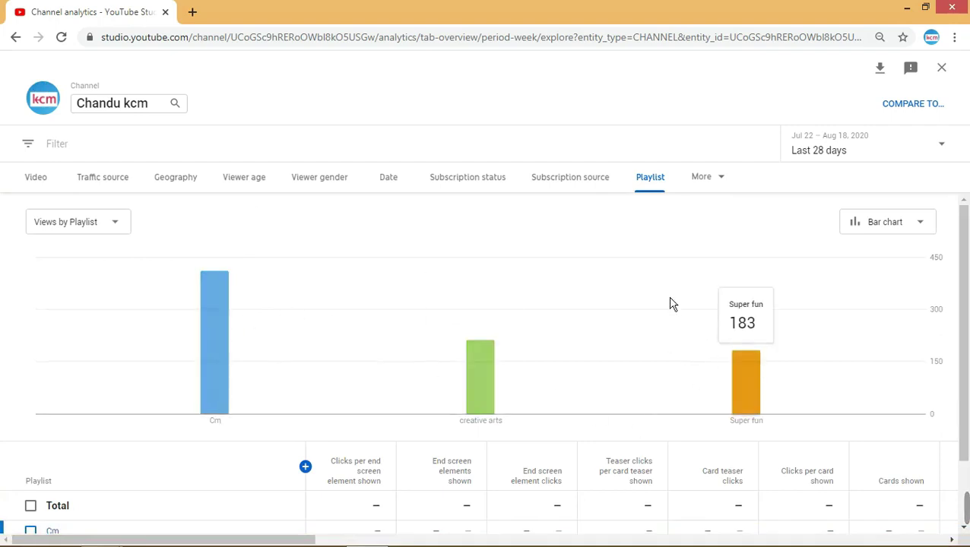
click(725, 183)
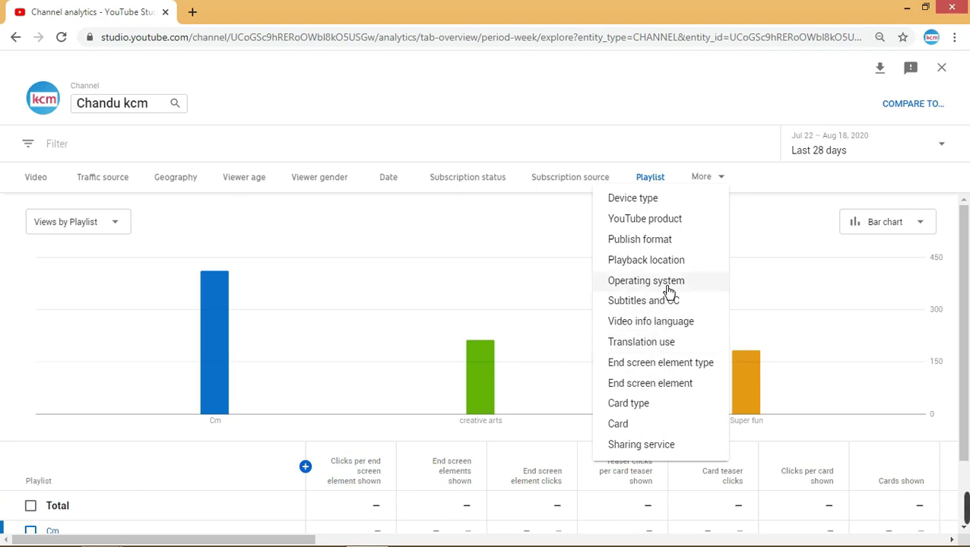
click(573, 253)
mouse_move(428, 273)
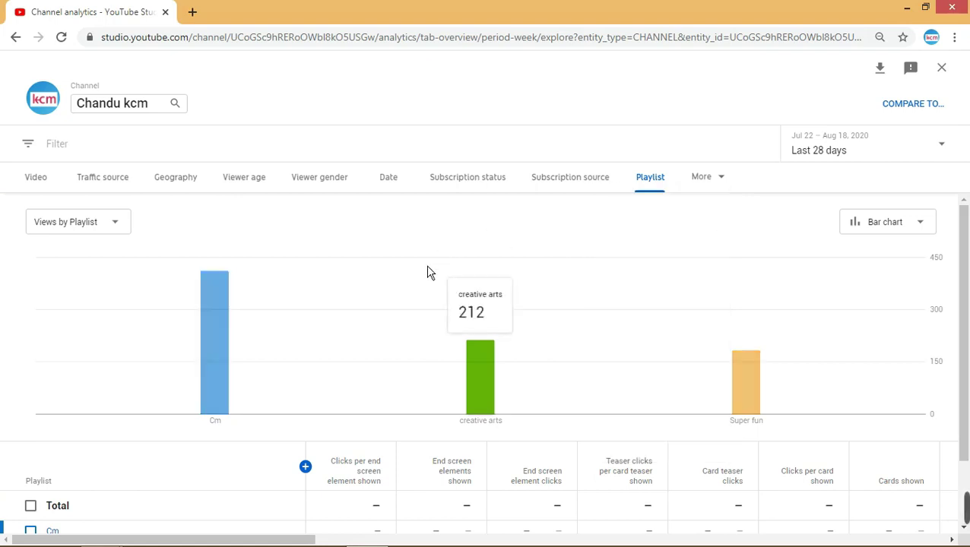
- Break views down by Device type, review the mobile, computer and tablet bars, then reopen the More list
click(732, 190)
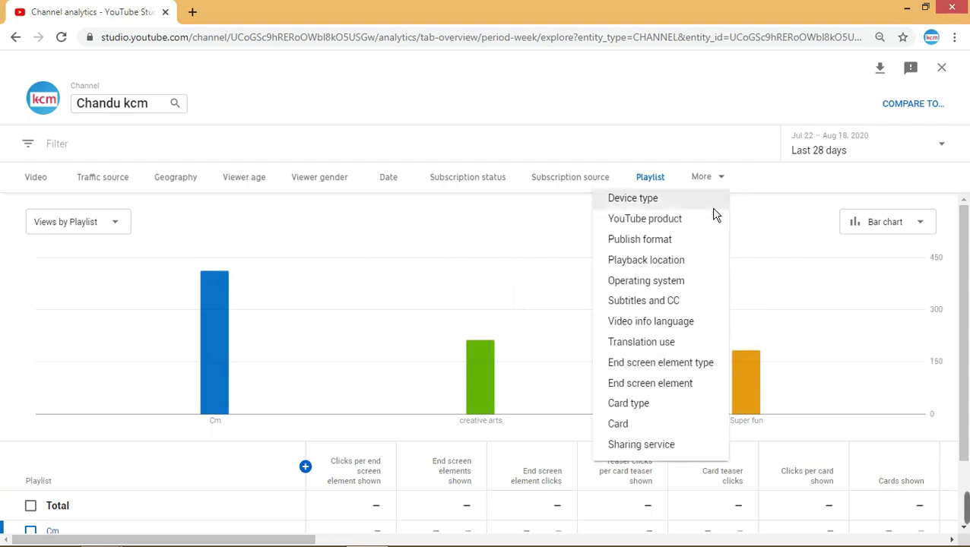
click(713, 214)
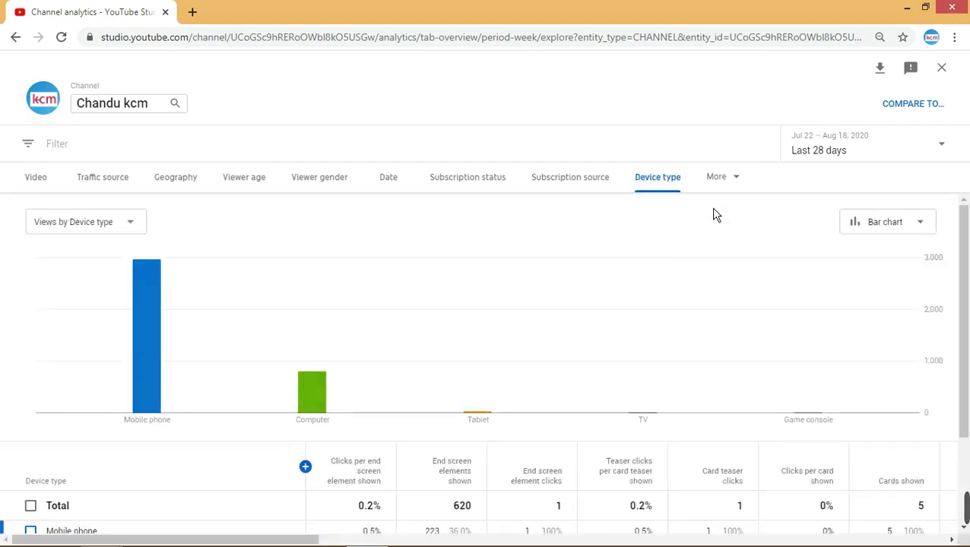
mouse_move(161, 387)
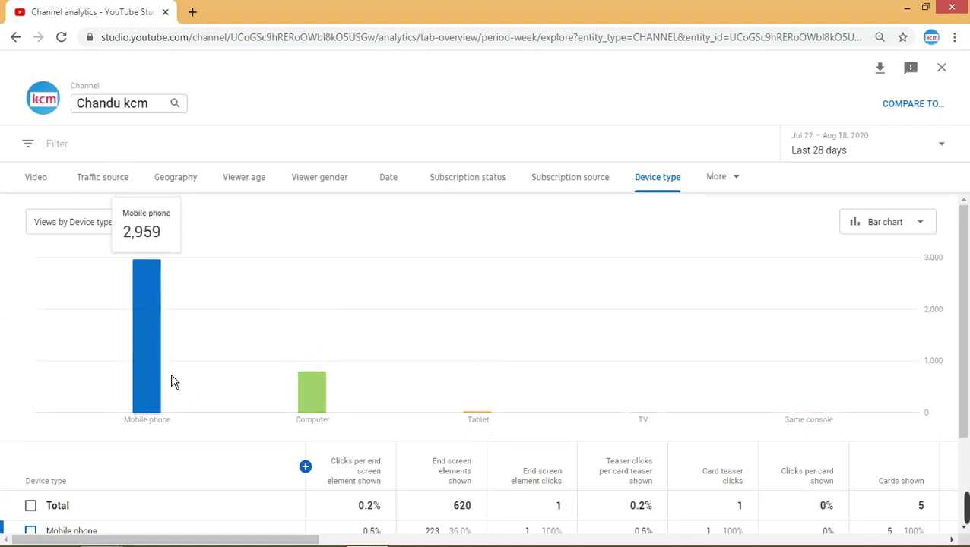
mouse_move(329, 416)
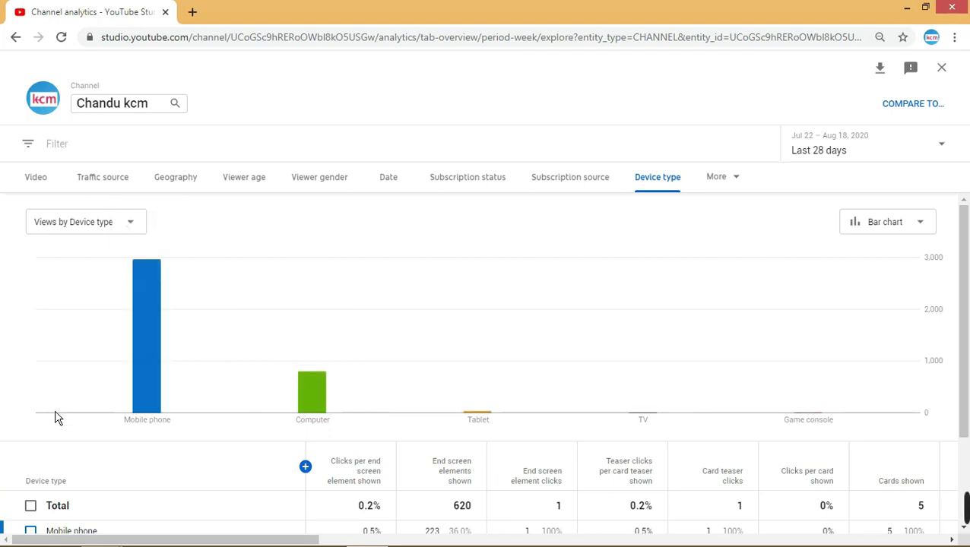
mouse_move(92, 415)
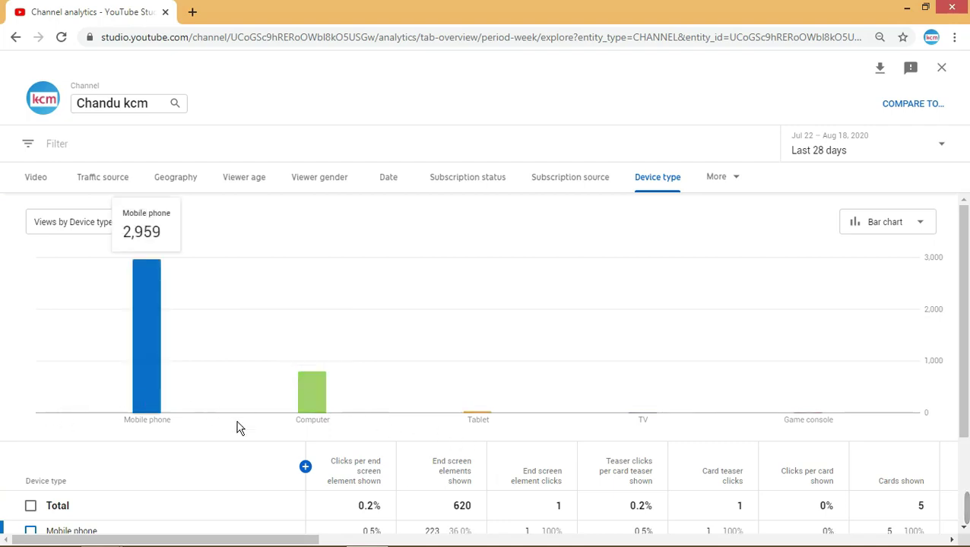
mouse_move(425, 388)
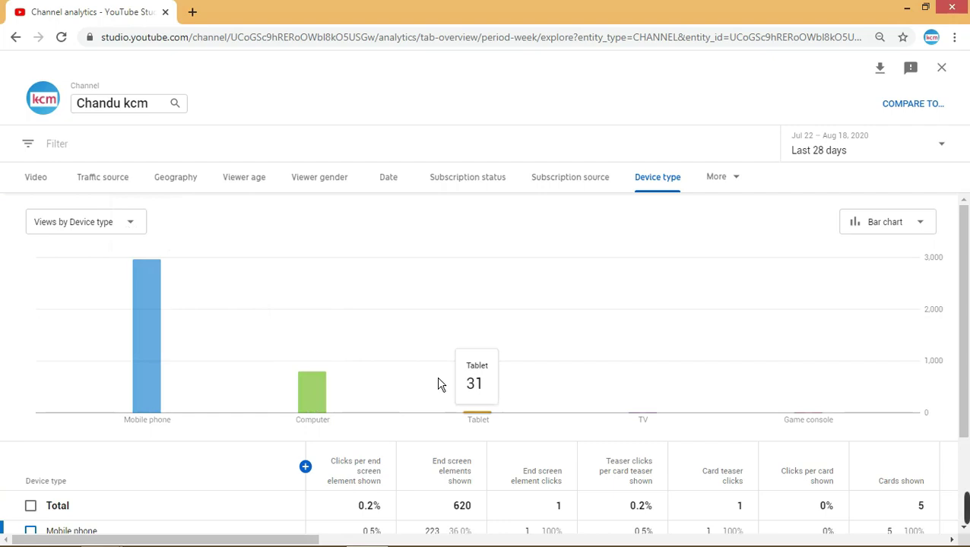
mouse_move(621, 351)
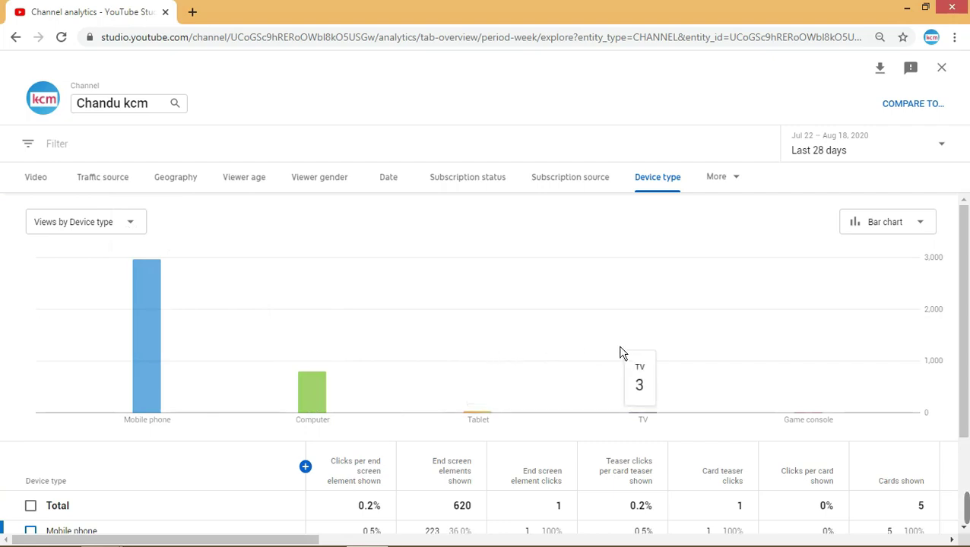
mouse_move(778, 360)
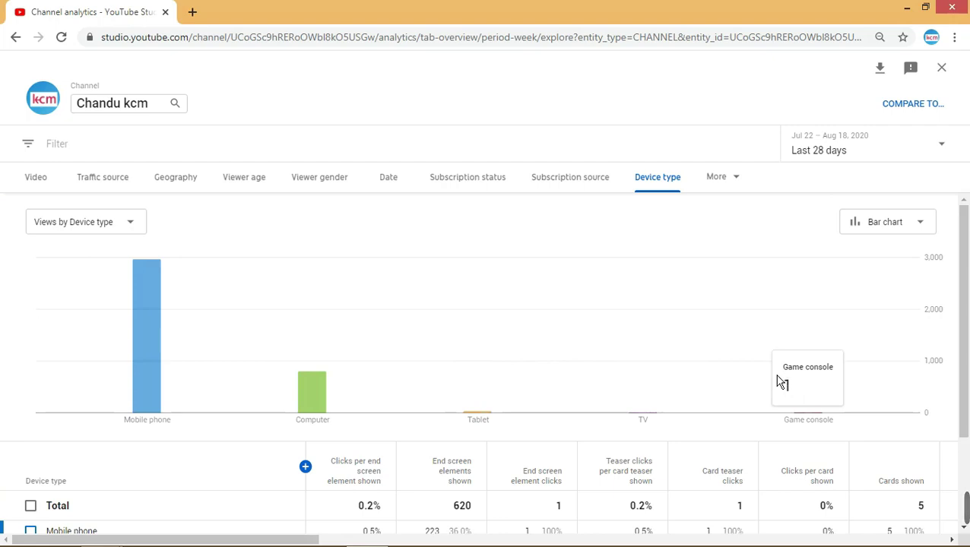
mouse_move(451, 372)
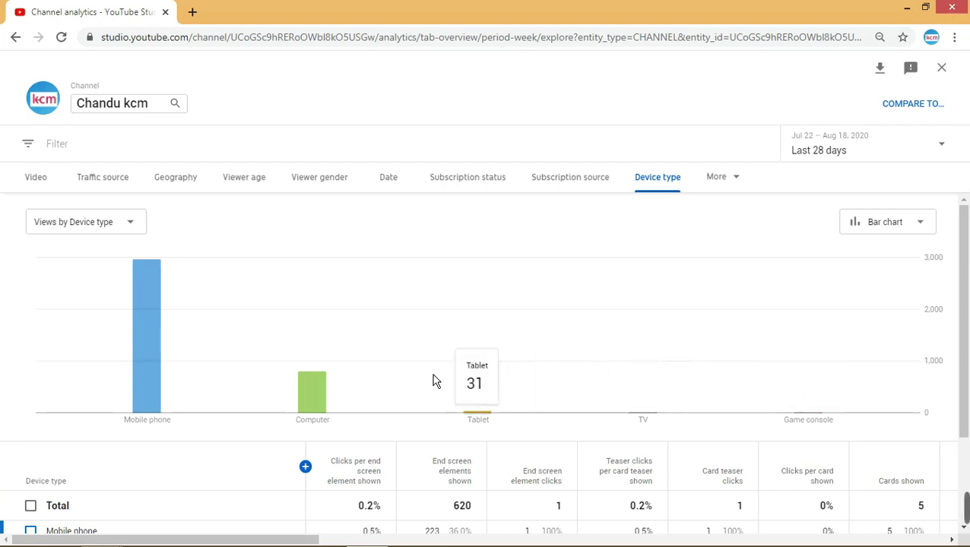
scroll(433, 380, down, 2)
scroll(435, 374, up, 2)
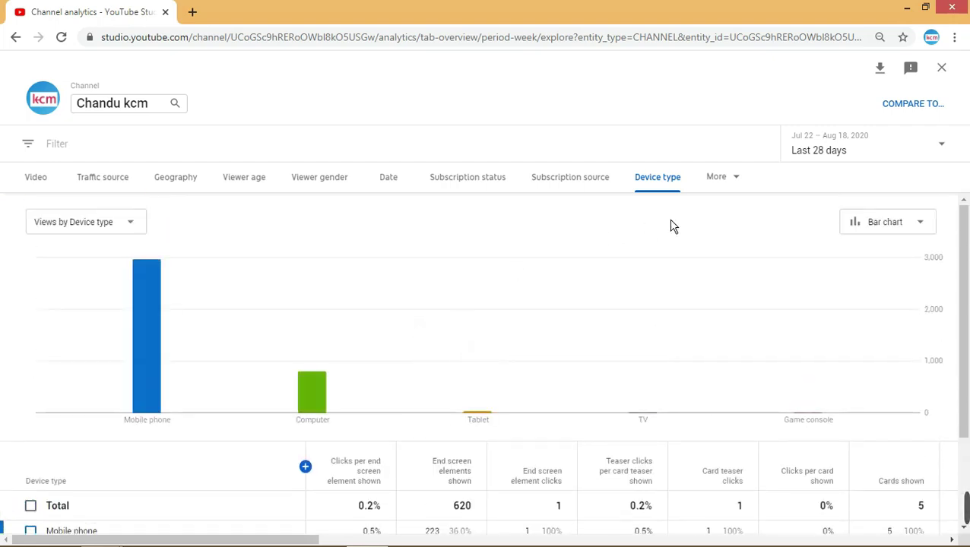
click(735, 183)
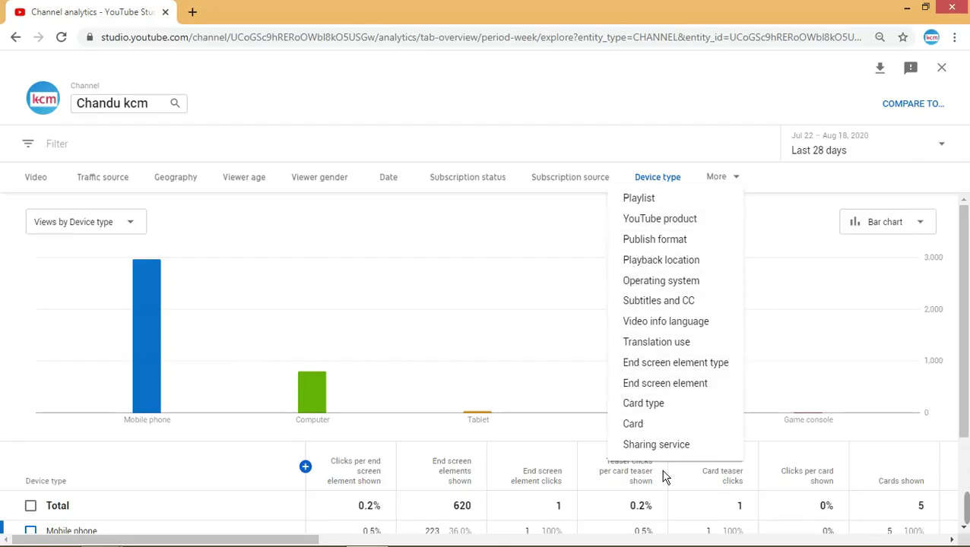
- Break views down by YouTube product, then by Publish format
click(642, 225)
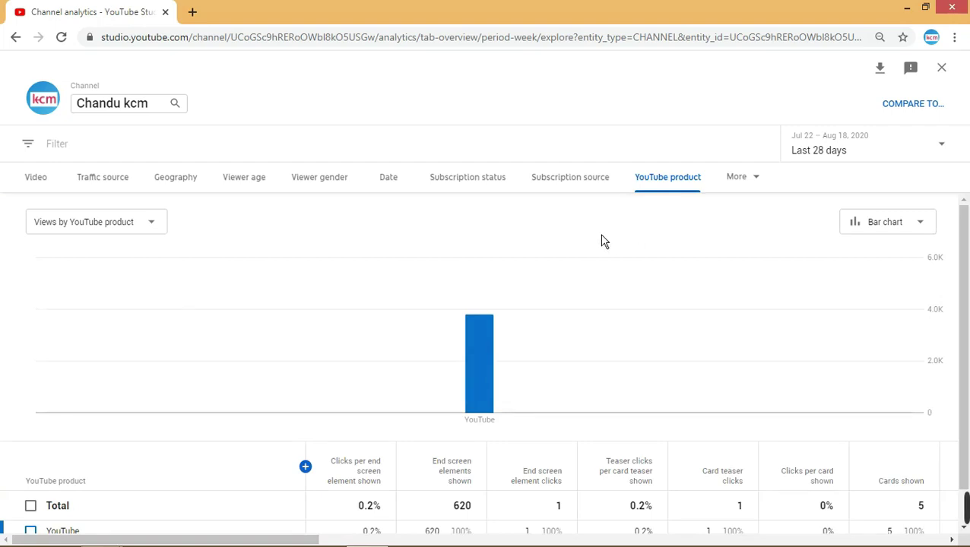
mouse_move(476, 308)
click(758, 187)
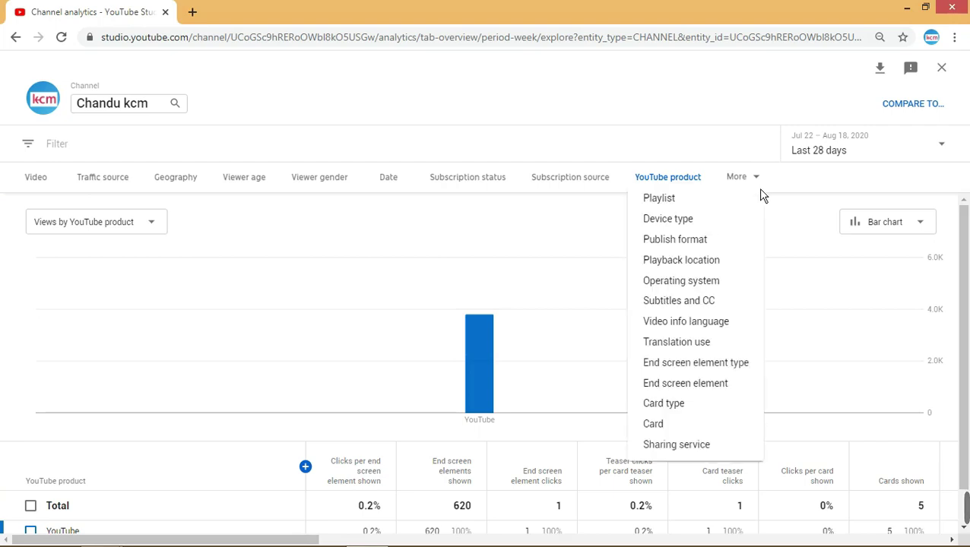
click(699, 250)
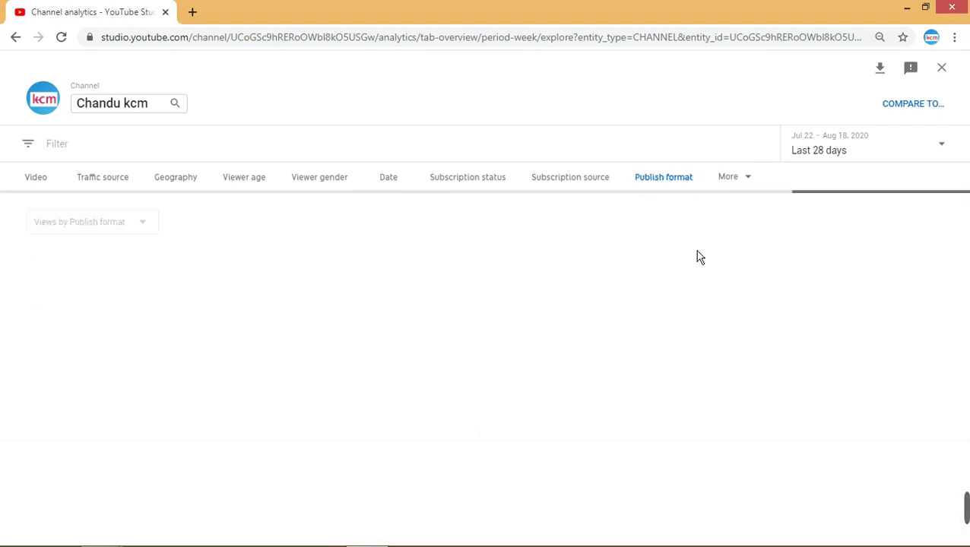
mouse_move(513, 389)
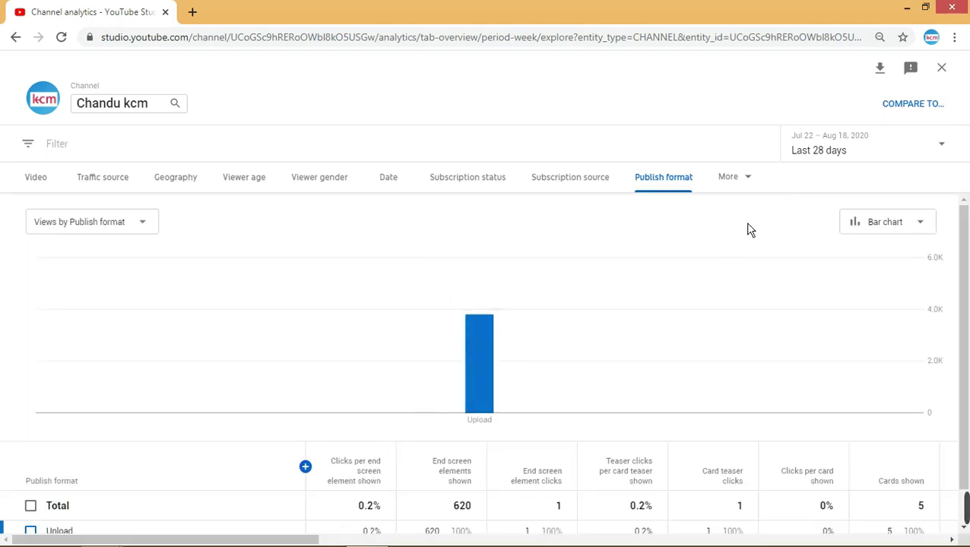
- Break views down by Playback location: YouTube watch page 3,796, Browse features 4
click(755, 192)
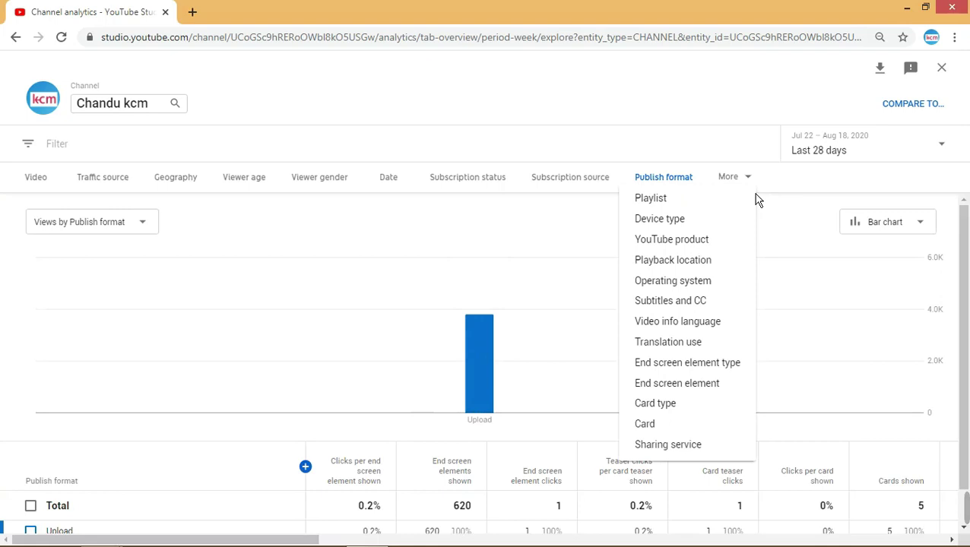
click(681, 267)
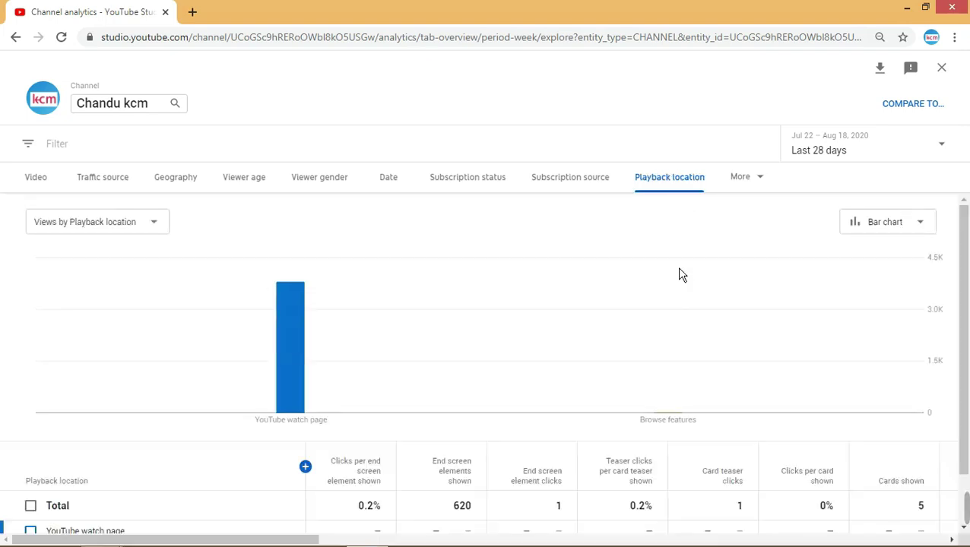
mouse_move(319, 352)
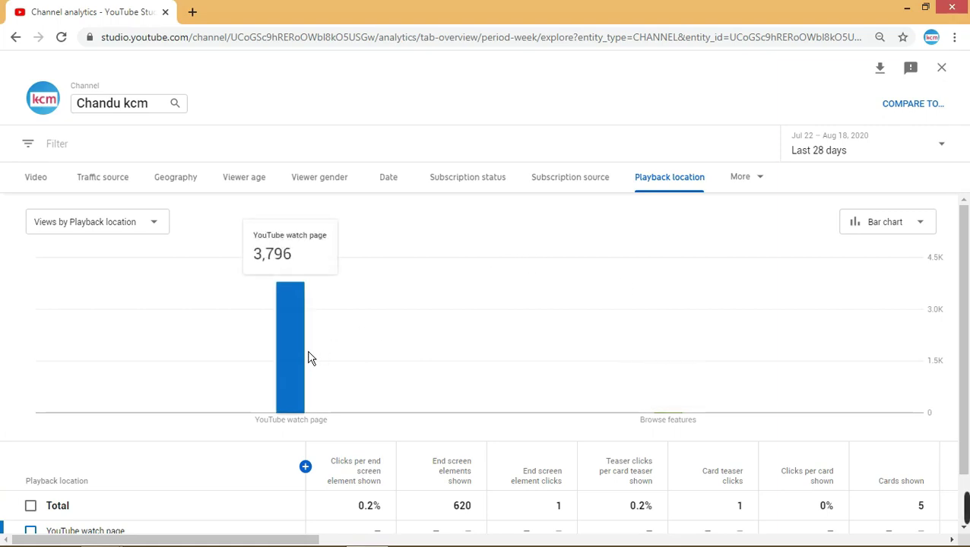
mouse_move(710, 232)
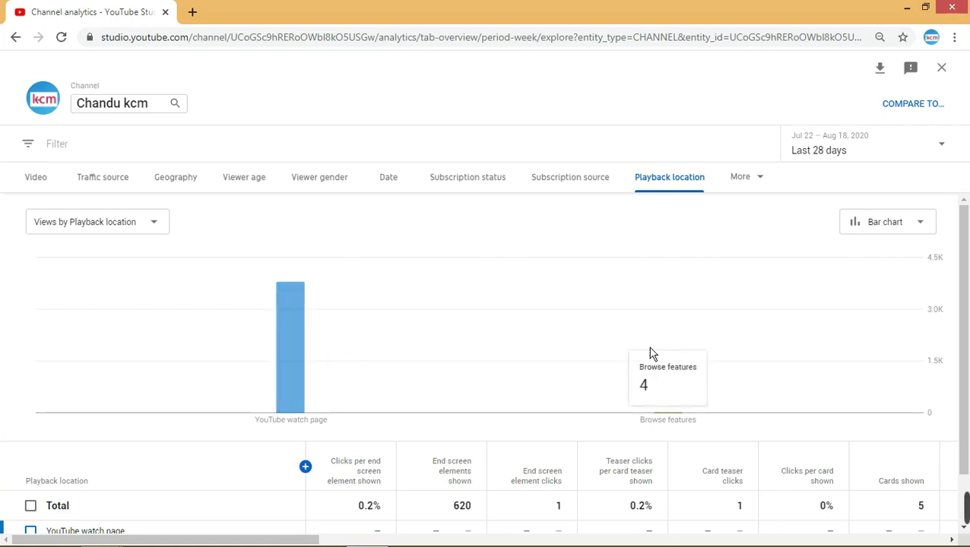
- Break views down by Operating system, reading Android 2,802, Windows 786, iOS 151 and KaiOS 35
click(762, 179)
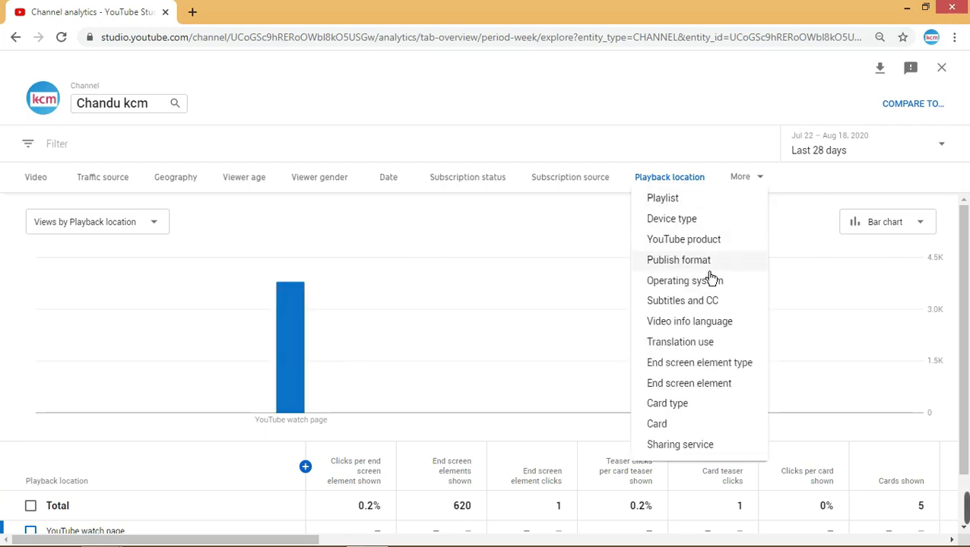
click(676, 282)
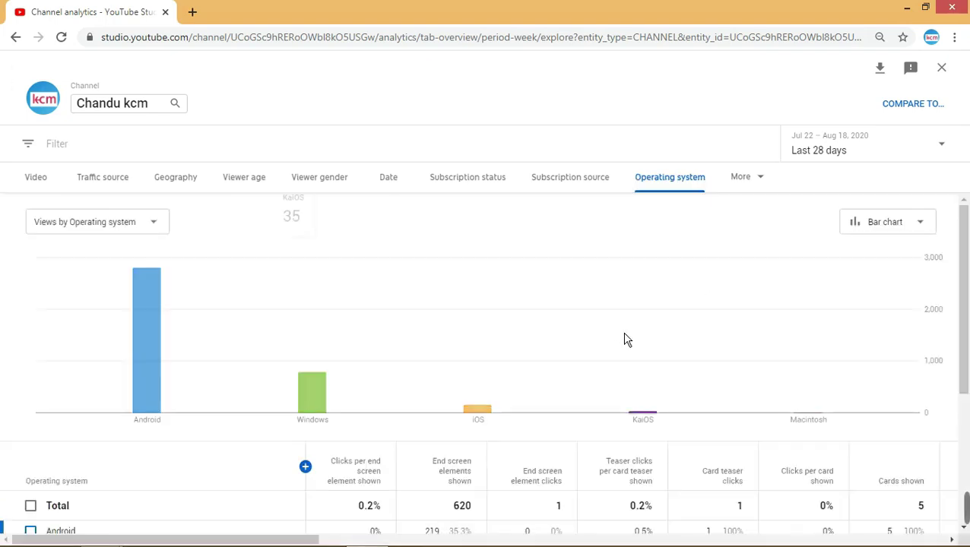
mouse_move(194, 375)
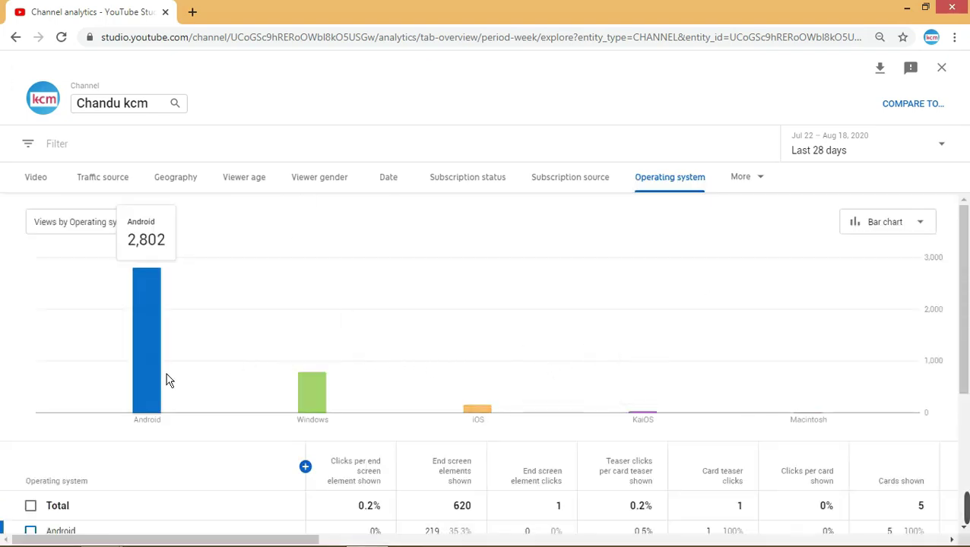
mouse_move(298, 392)
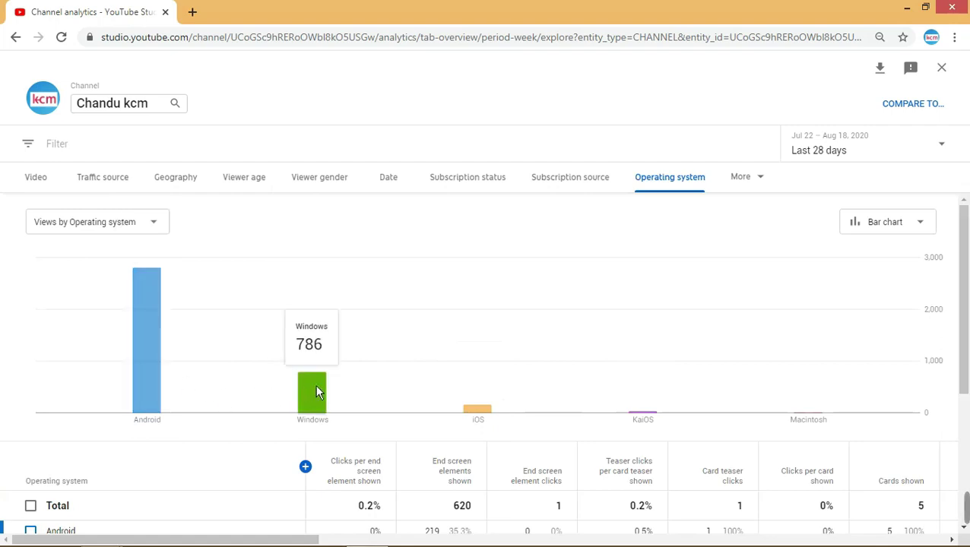
mouse_move(456, 383)
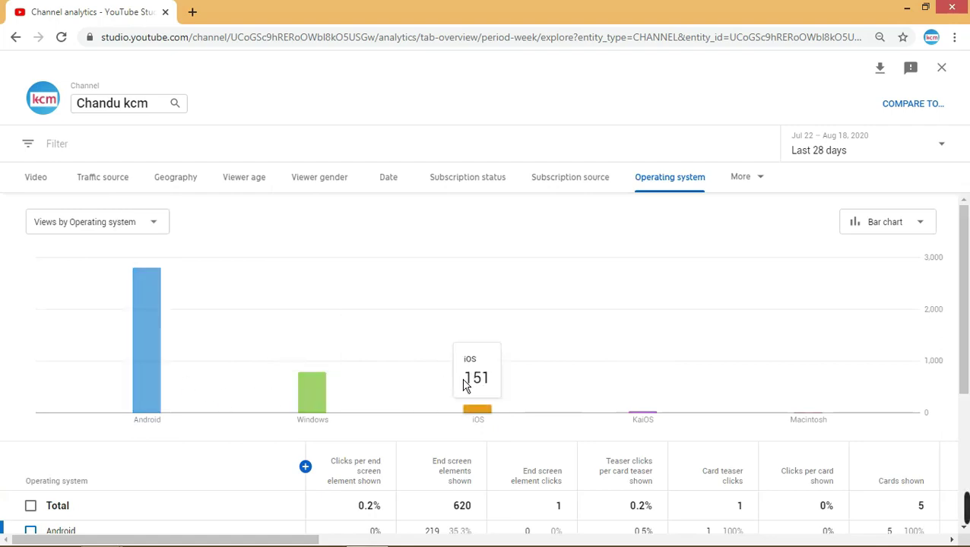
mouse_move(605, 390)
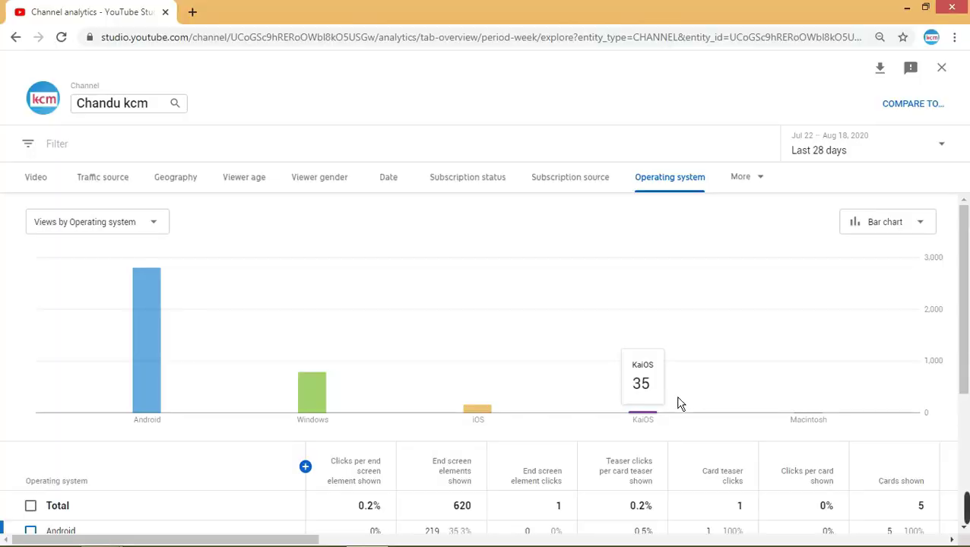
mouse_move(770, 379)
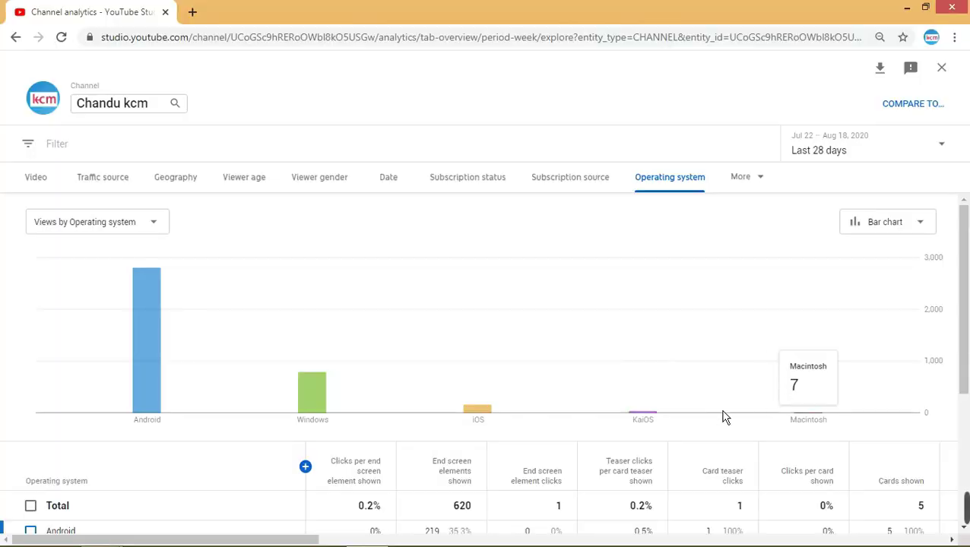
- Break views down by Subtitles and CC, then by Video info language
mouse_move(685, 424)
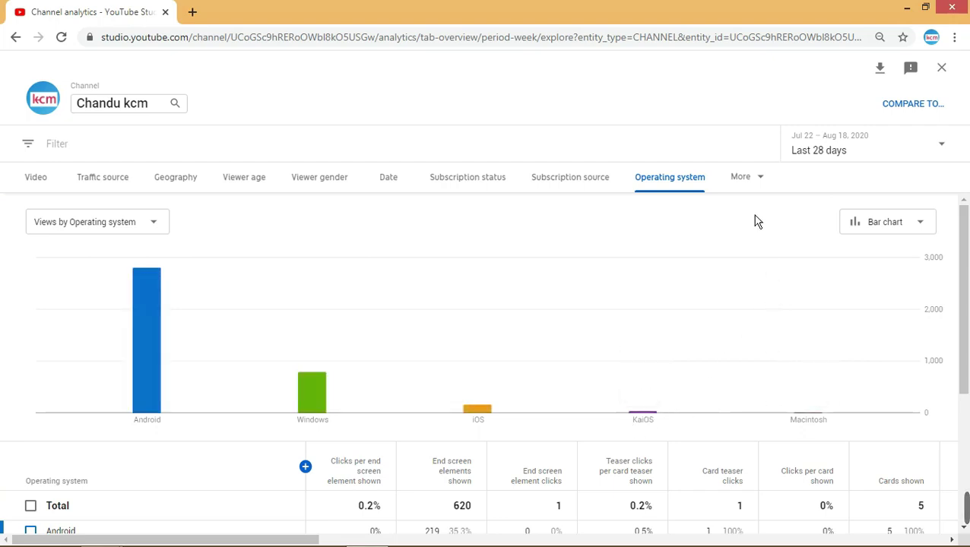
click(760, 179)
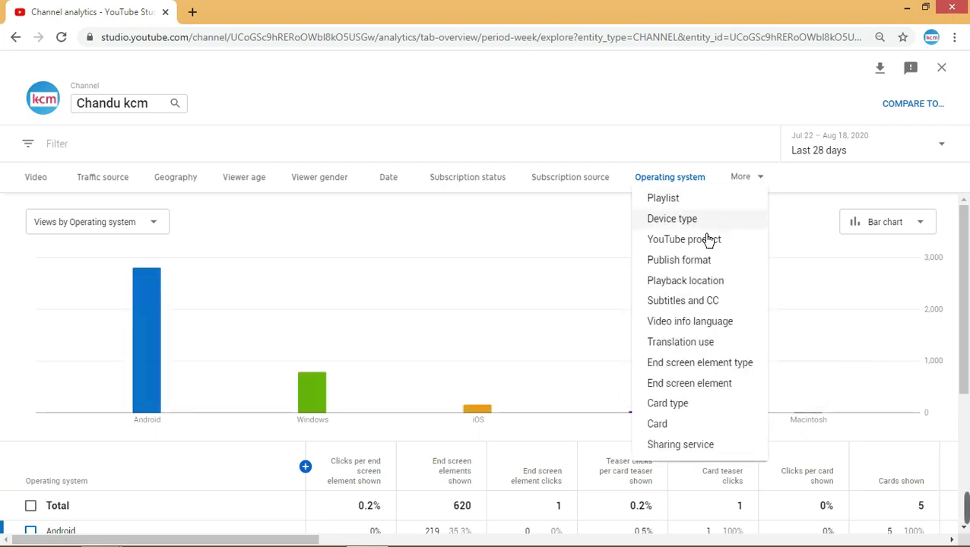
click(672, 303)
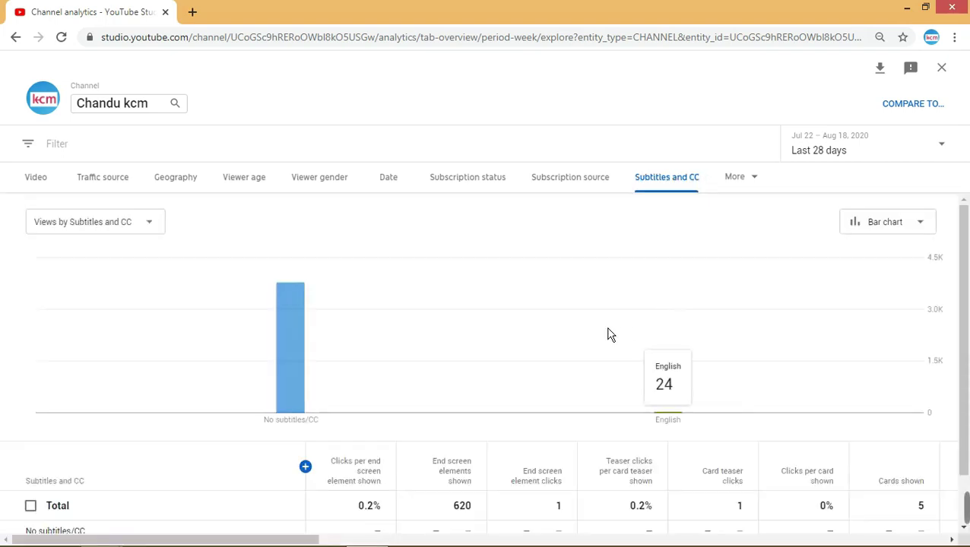
mouse_move(645, 372)
click(757, 186)
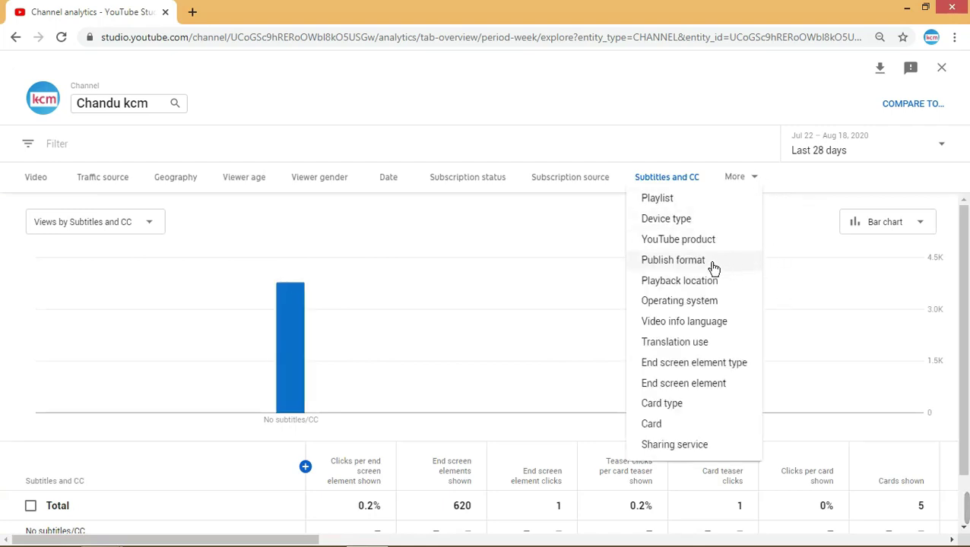
click(684, 325)
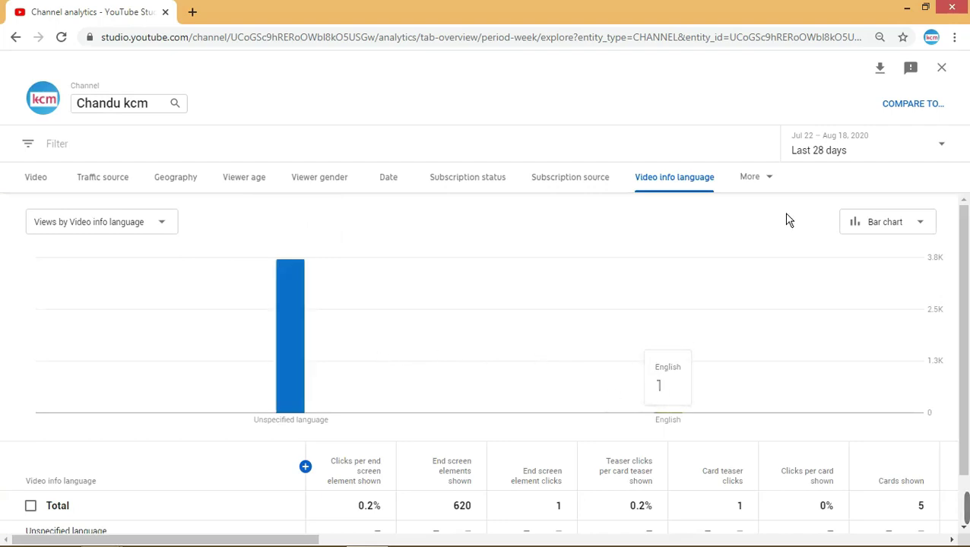
- Break views down by Translation use, then by End screen element type
click(766, 178)
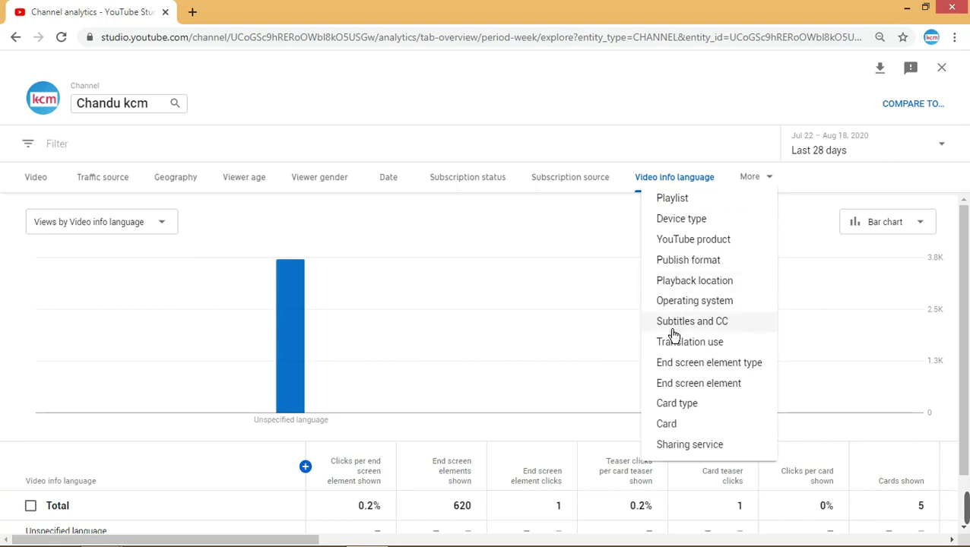
click(706, 352)
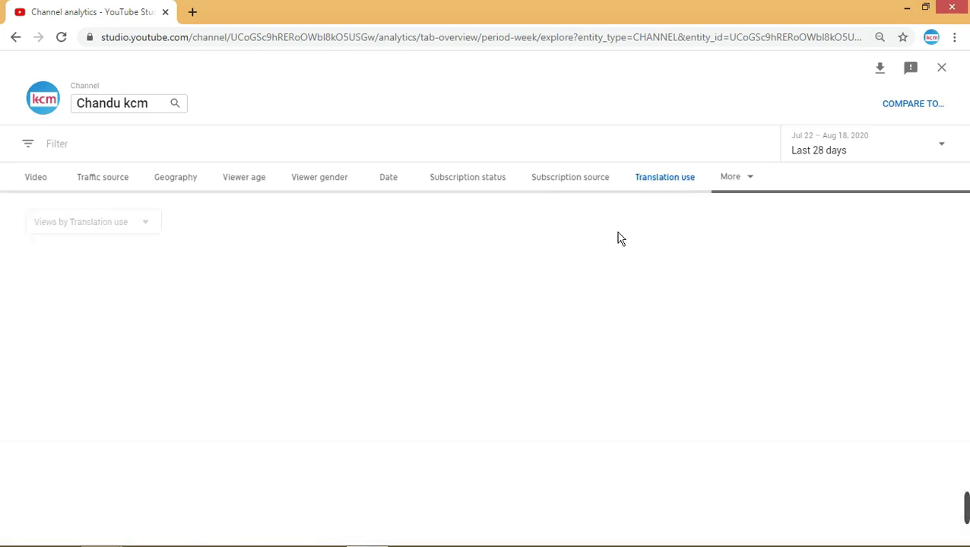
mouse_move(479, 354)
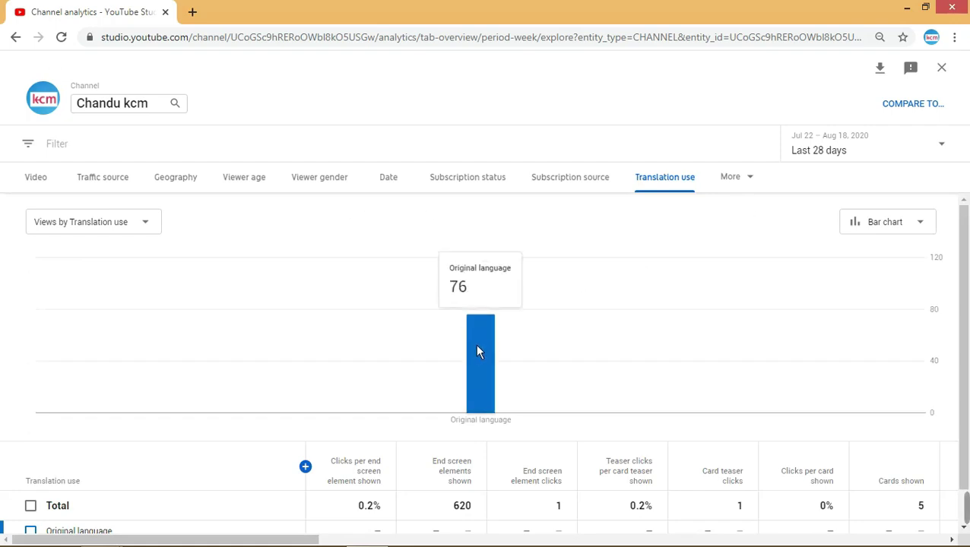
click(749, 190)
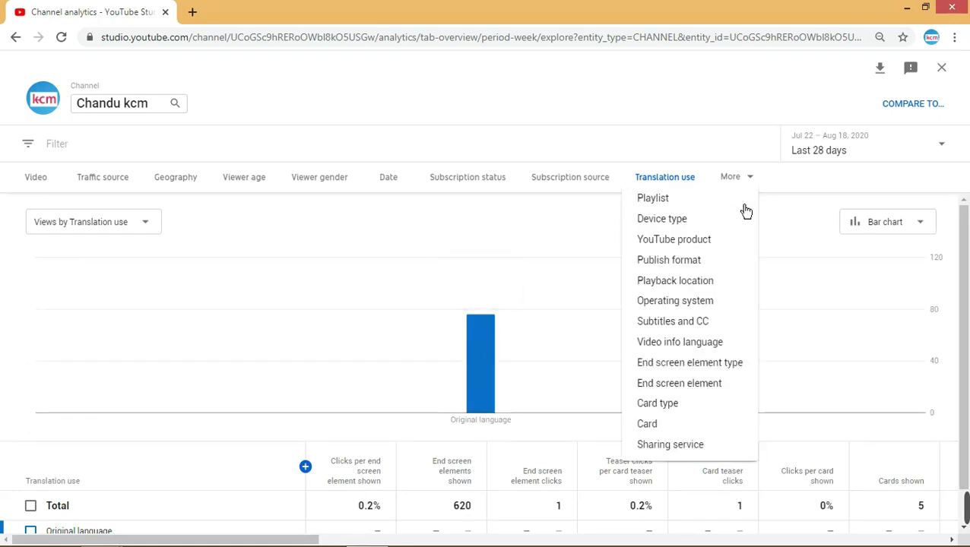
click(722, 365)
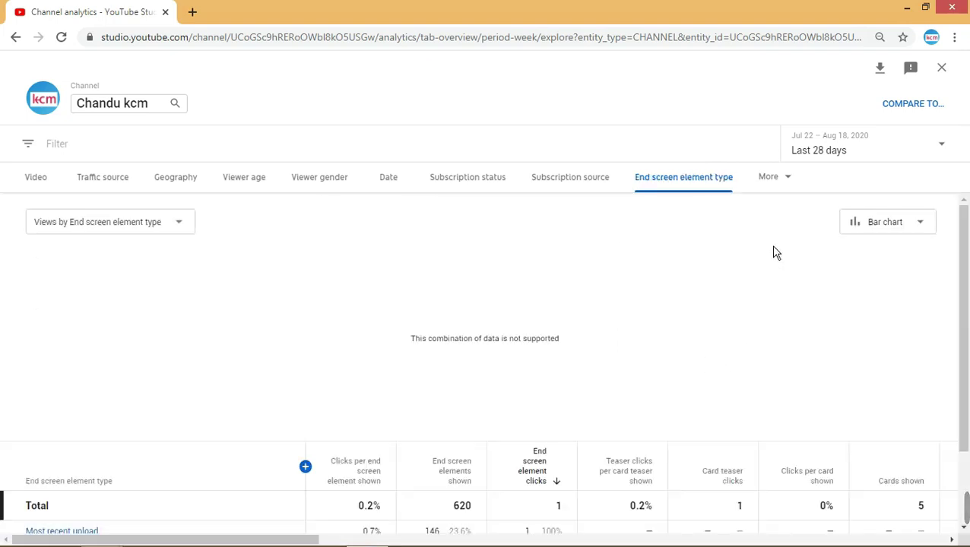
- Break views down by End screen element, then by Card type
click(773, 186)
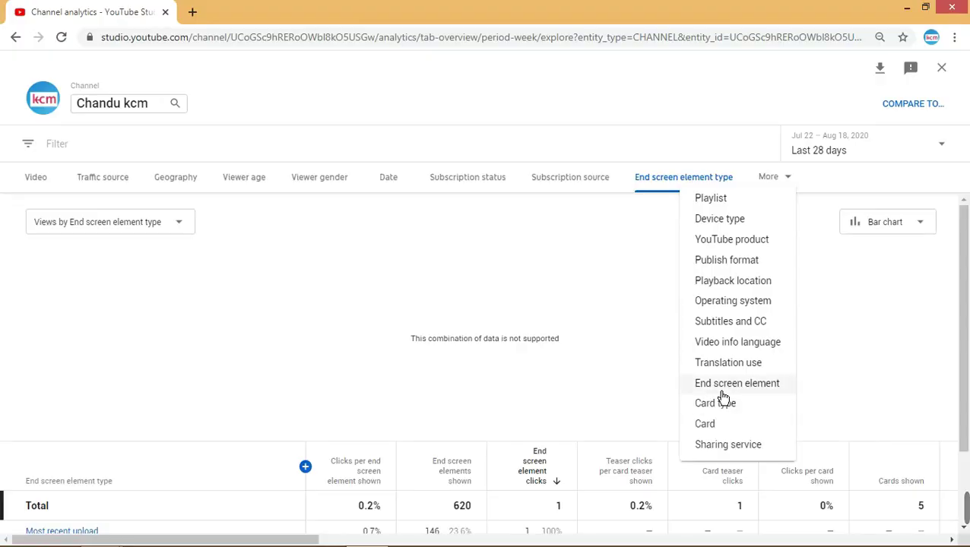
click(722, 392)
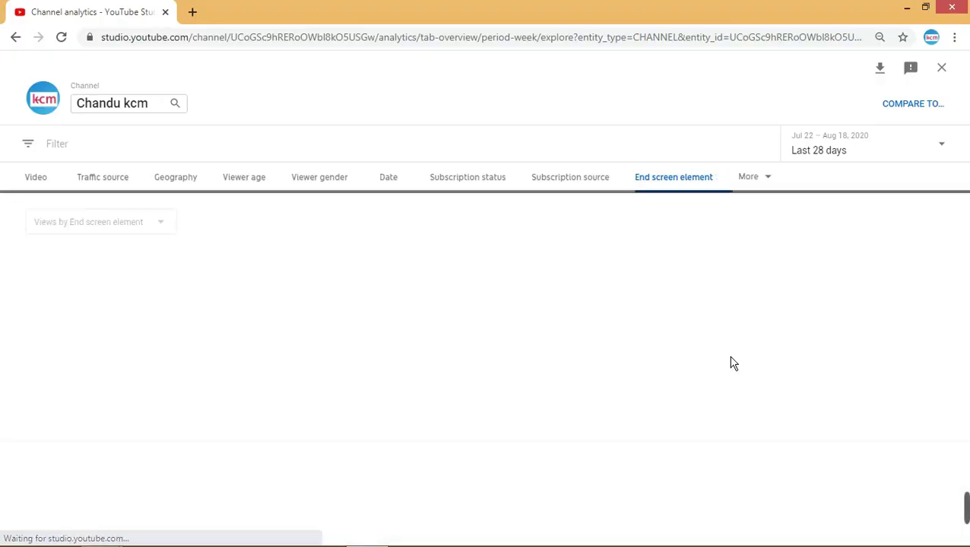
click(763, 181)
click(697, 411)
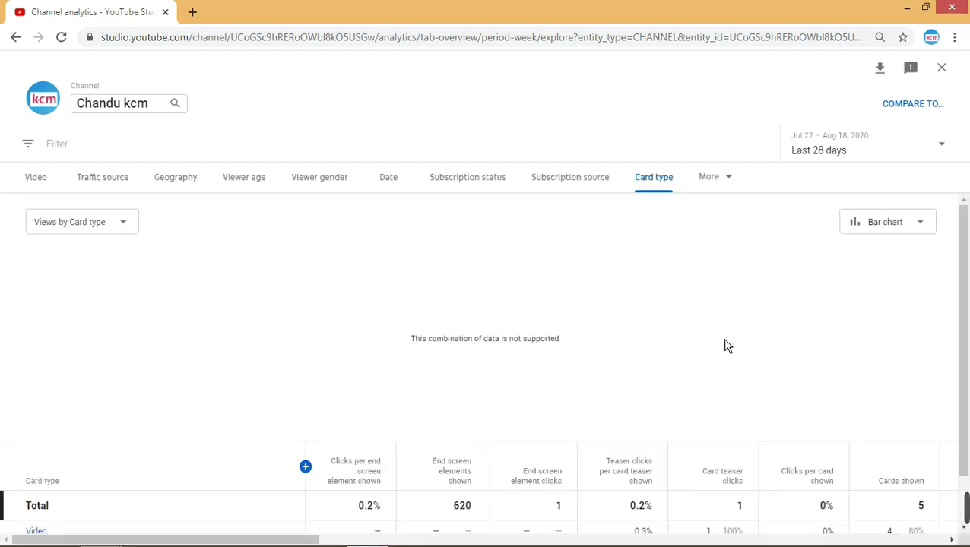
- Break views down by Card, then by Sharing service, closing the More list unchanged
click(721, 182)
click(659, 446)
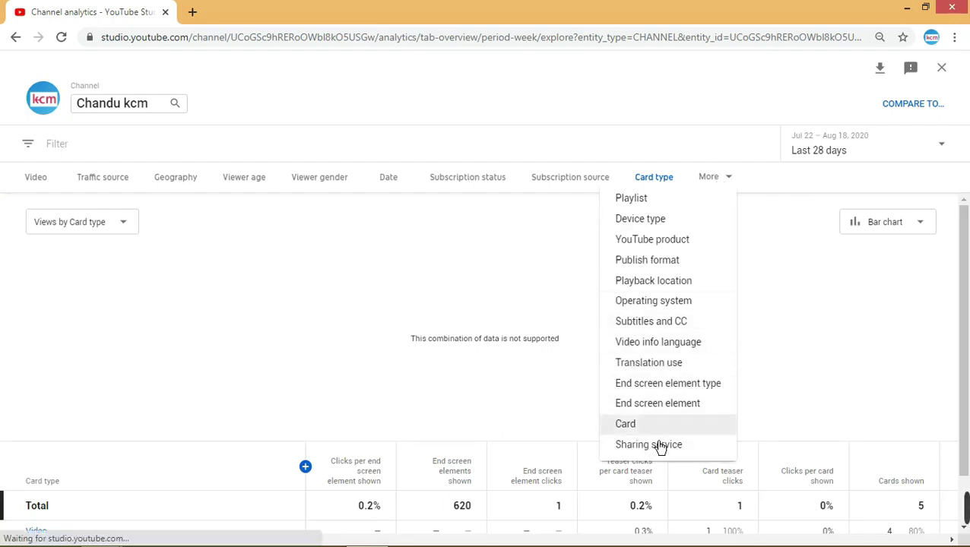
click(732, 193)
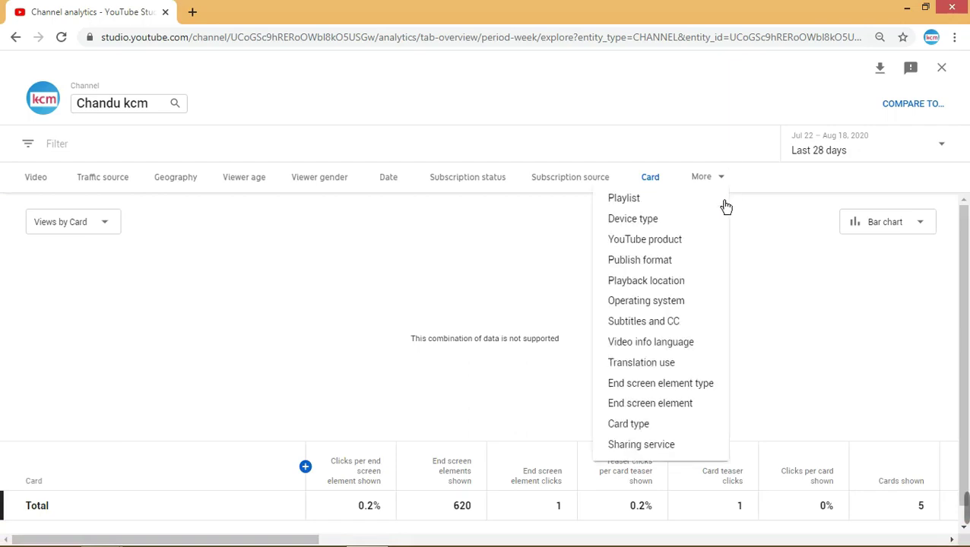
click(650, 451)
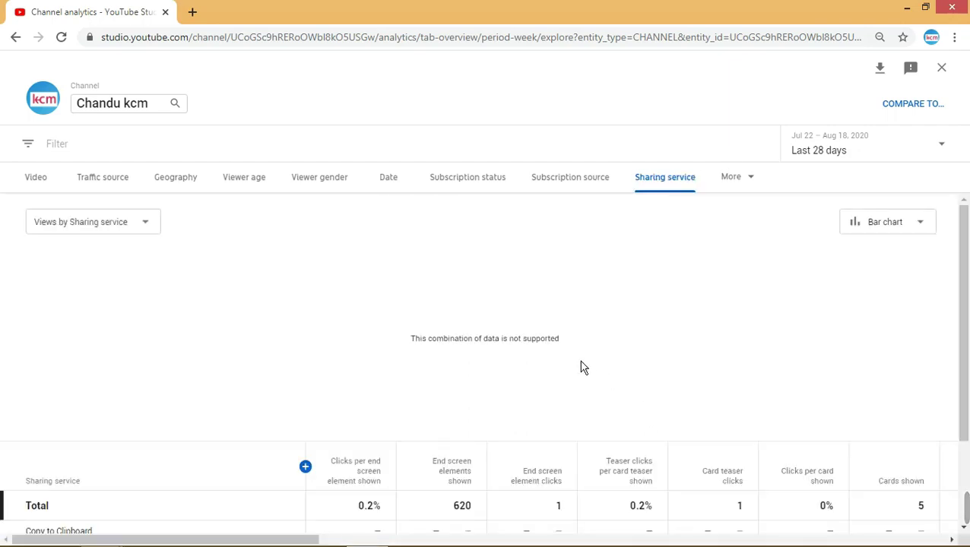
click(754, 197)
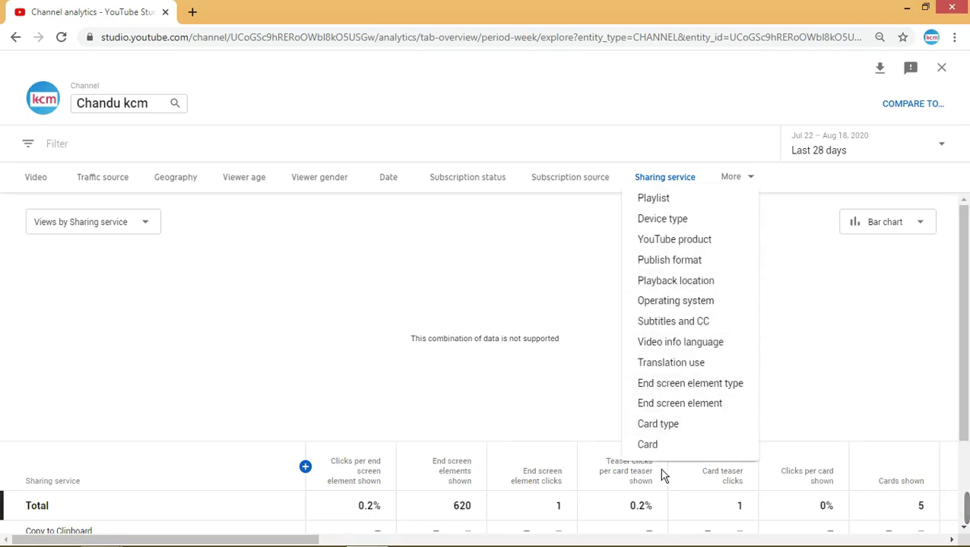
click(553, 263)
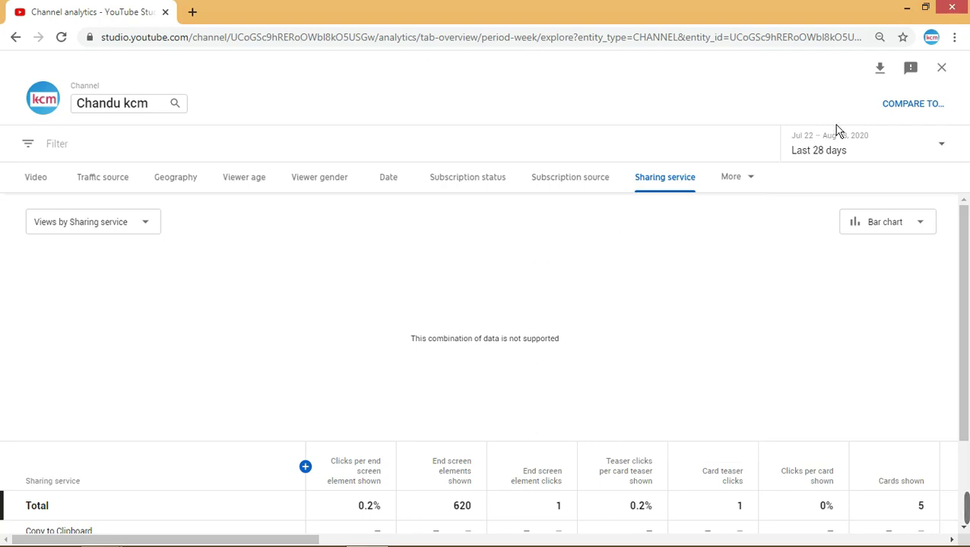
- Return to the analytics Overview and chart the last 7 days' subscriber changes (+102)
click(955, 89)
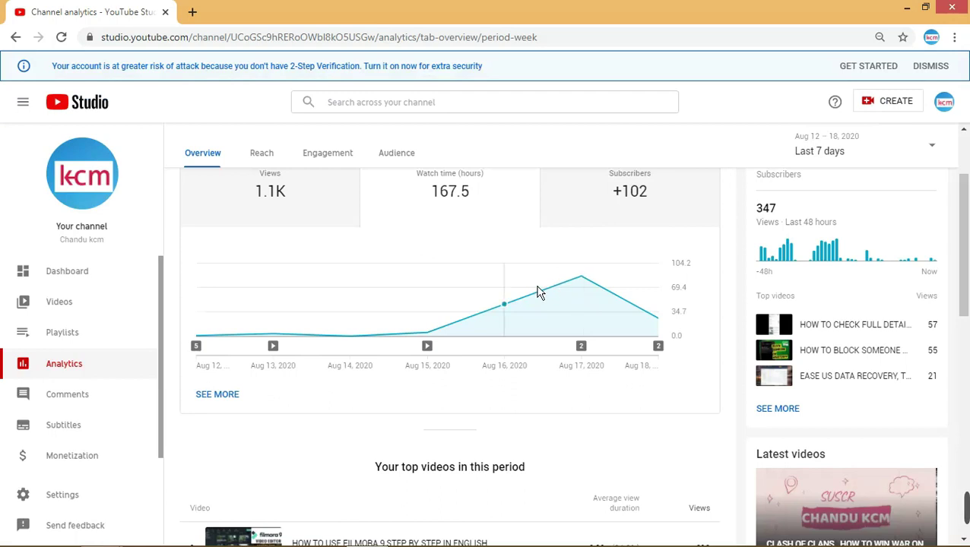
scroll(539, 292, up, 3)
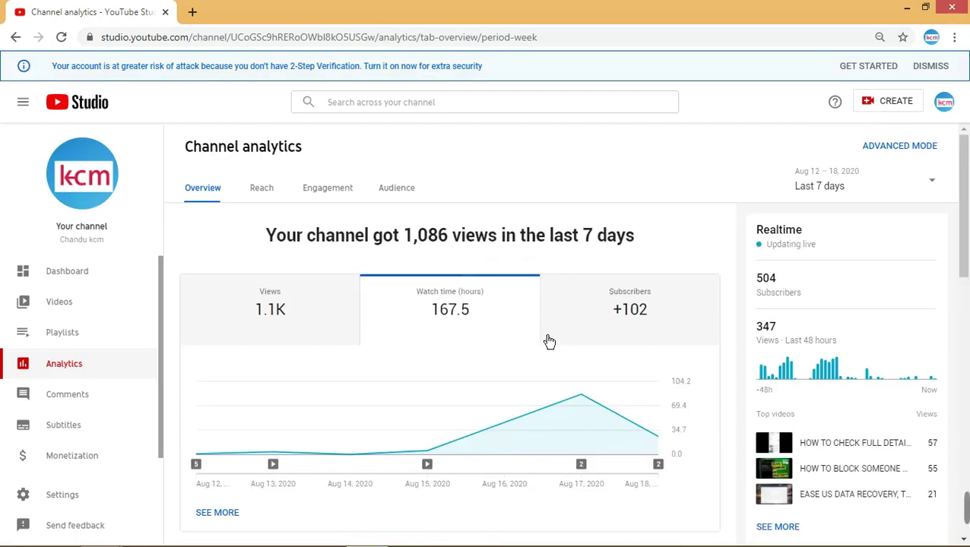
click(636, 327)
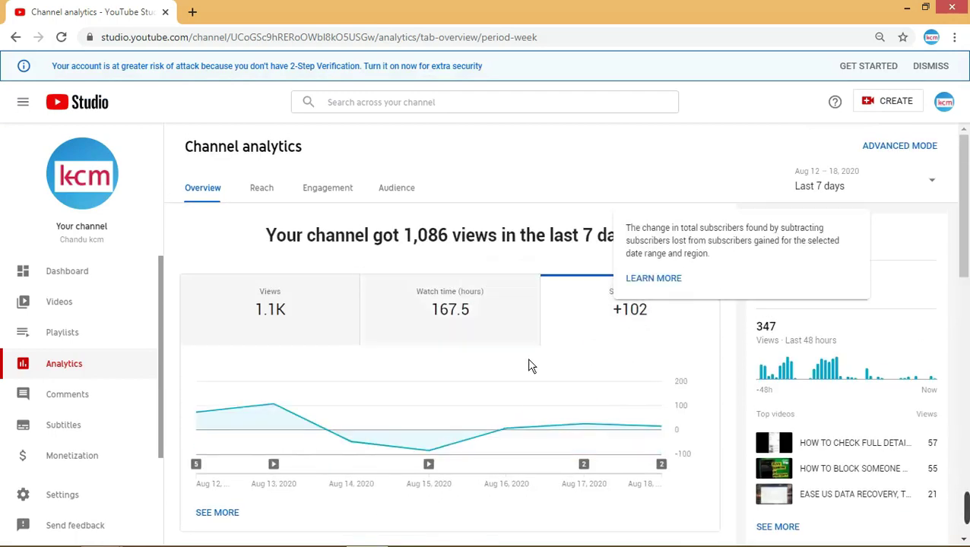
mouse_move(232, 437)
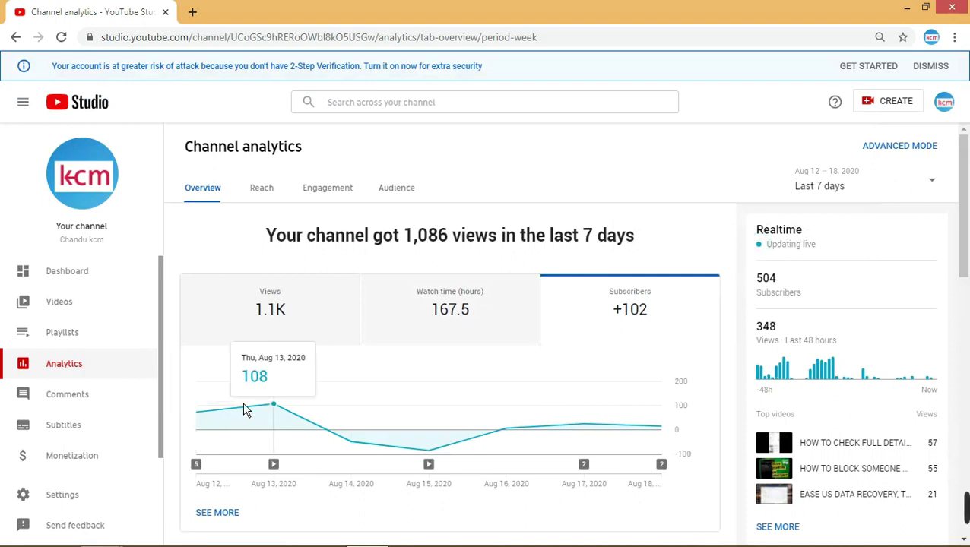
mouse_move(346, 427)
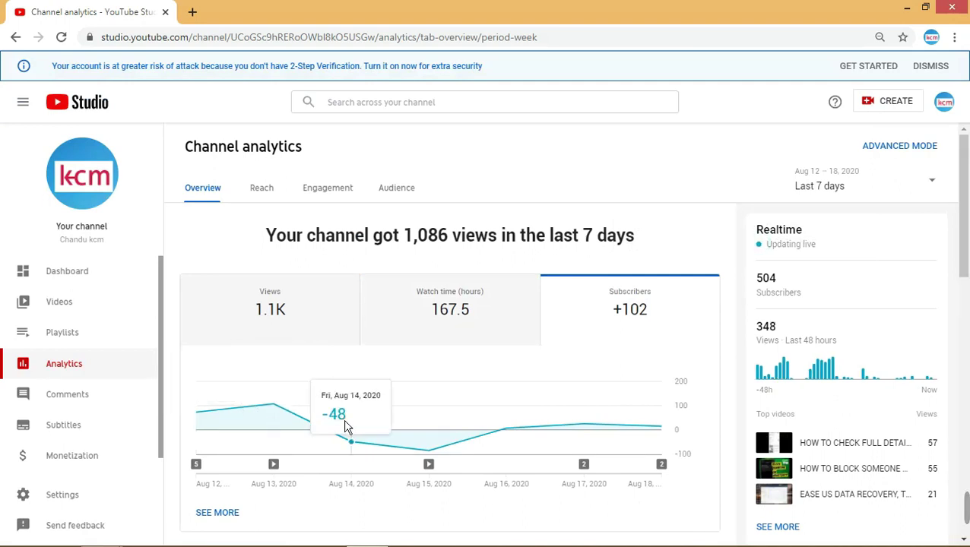
mouse_move(426, 436)
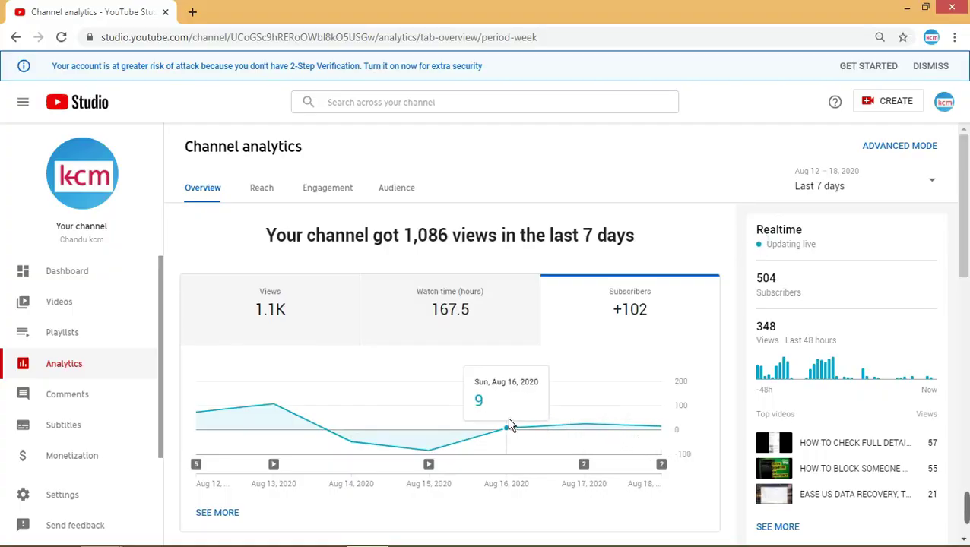
scroll(671, 366, down, 3)
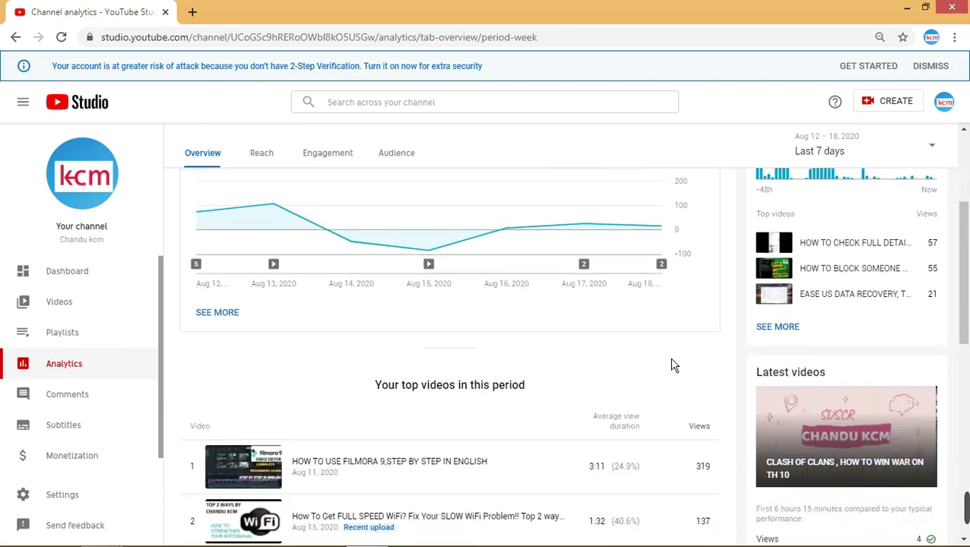
scroll(612, 357, down, 2)
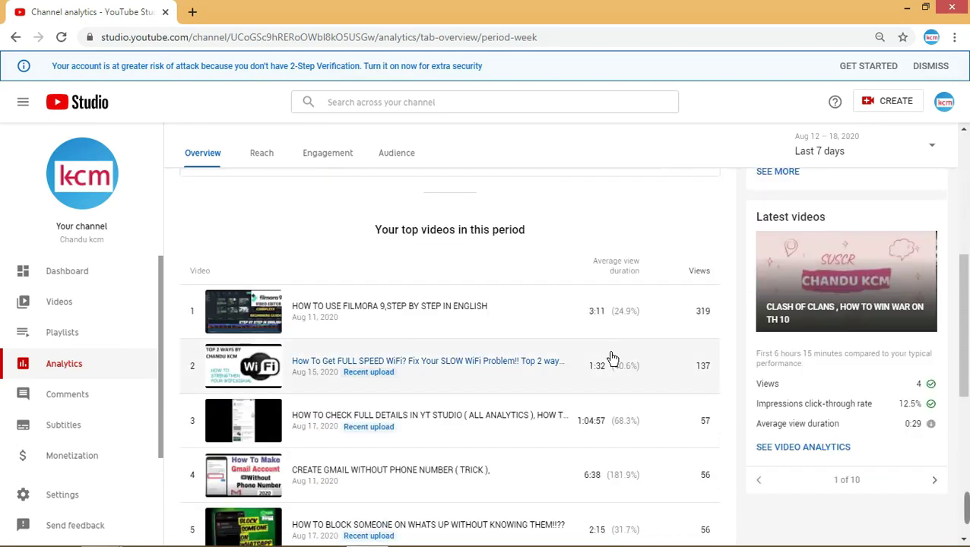
scroll(624, 354, down, 3)
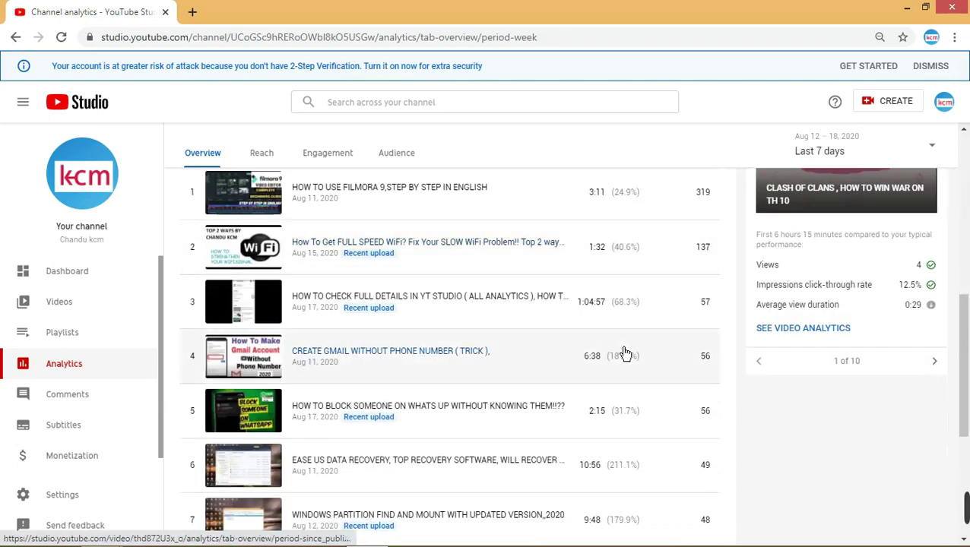
scroll(625, 353, up, 3)
scroll(625, 354, down, 3)
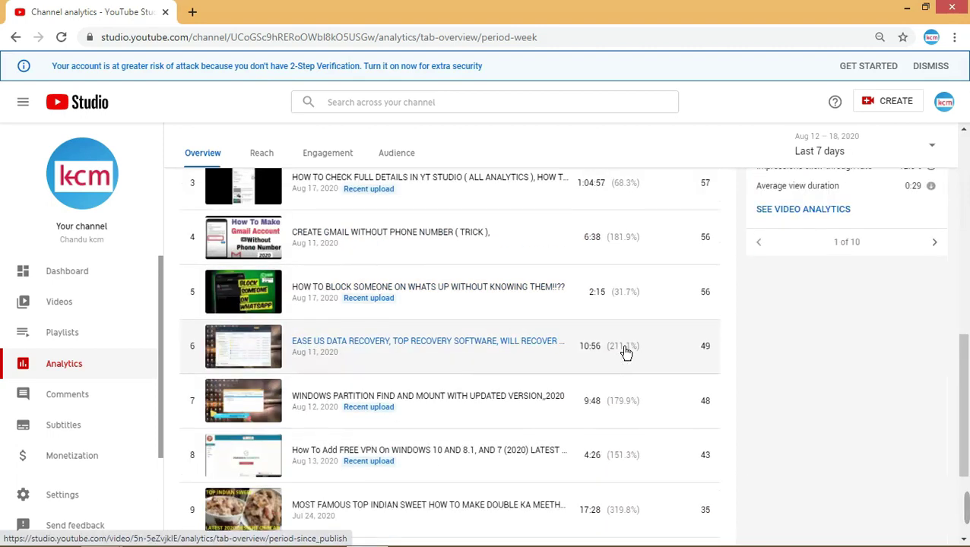
scroll(624, 354, down, 2)
scroll(625, 354, up, 5)
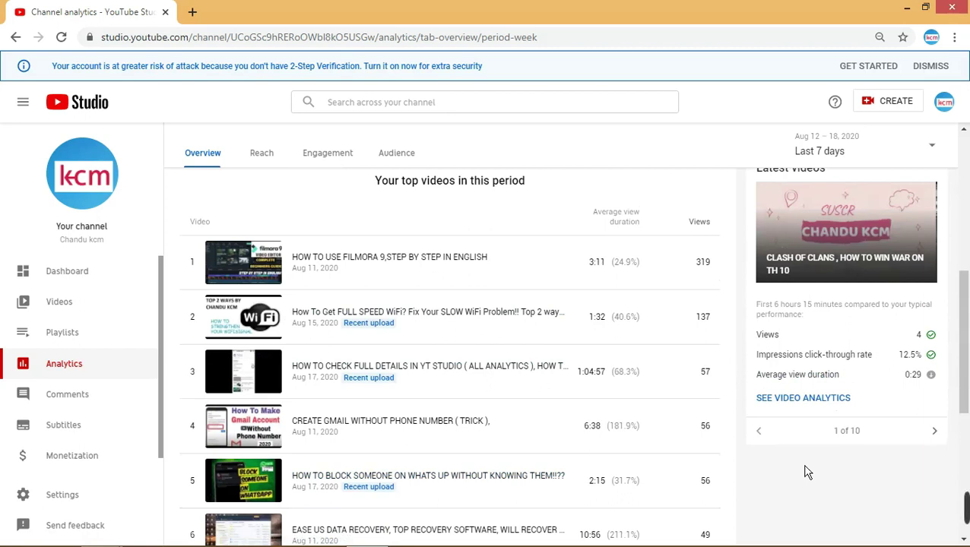
scroll(807, 473, up, 2)
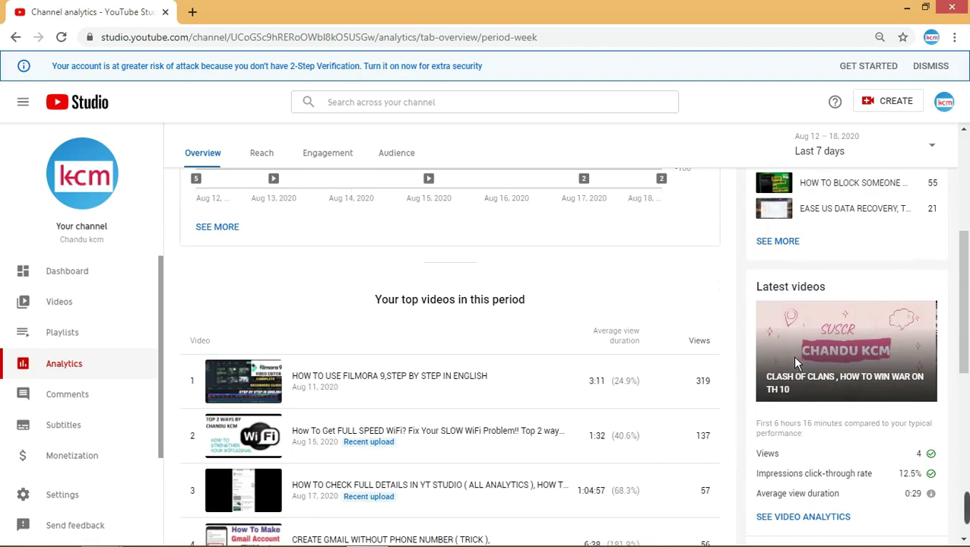
scroll(661, 425, up, 3)
scroll(661, 426, up, 1)
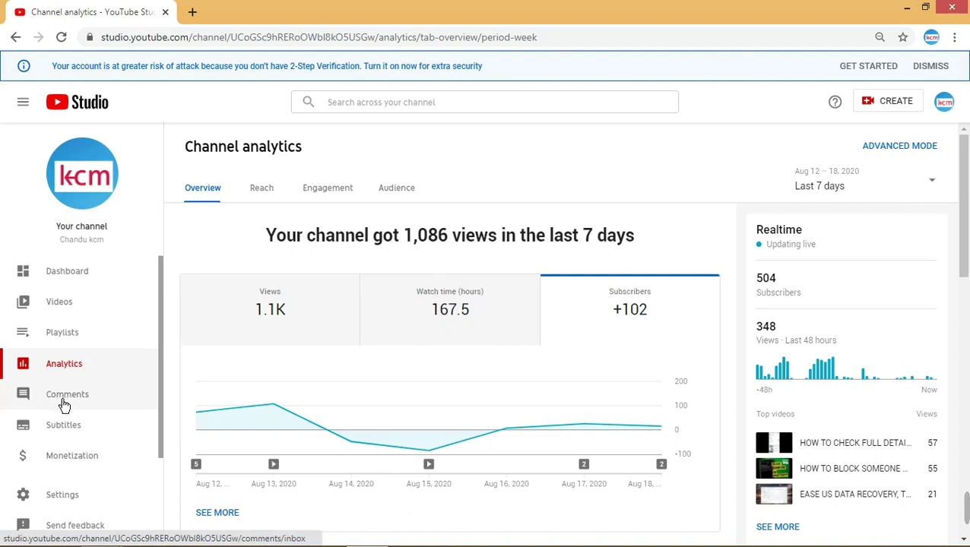
- Open the channel Comments page and scroll through the unanswered comments
click(119, 401)
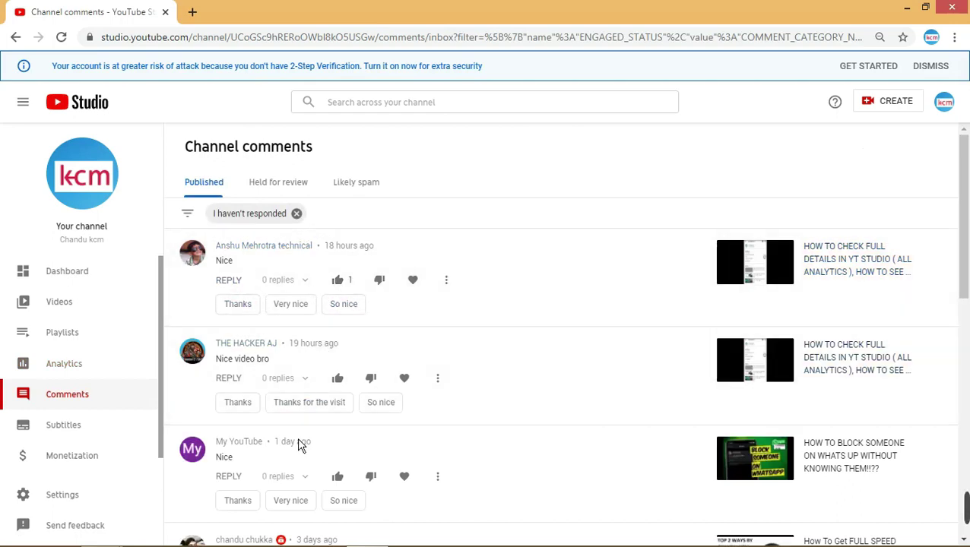
scroll(299, 448, down, 2)
scroll(316, 452, down, 2)
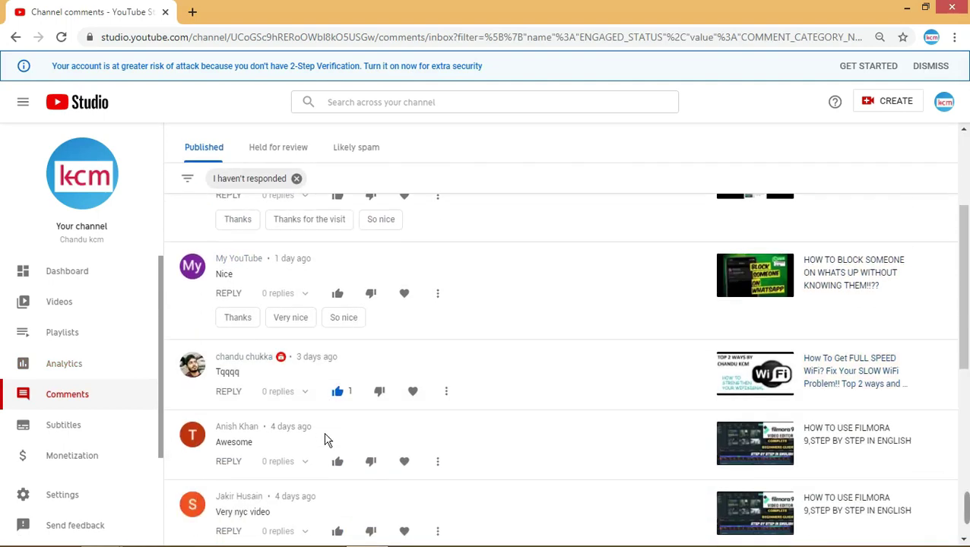
- Remove the I haven't responded filter and scroll through all published comments
click(296, 179)
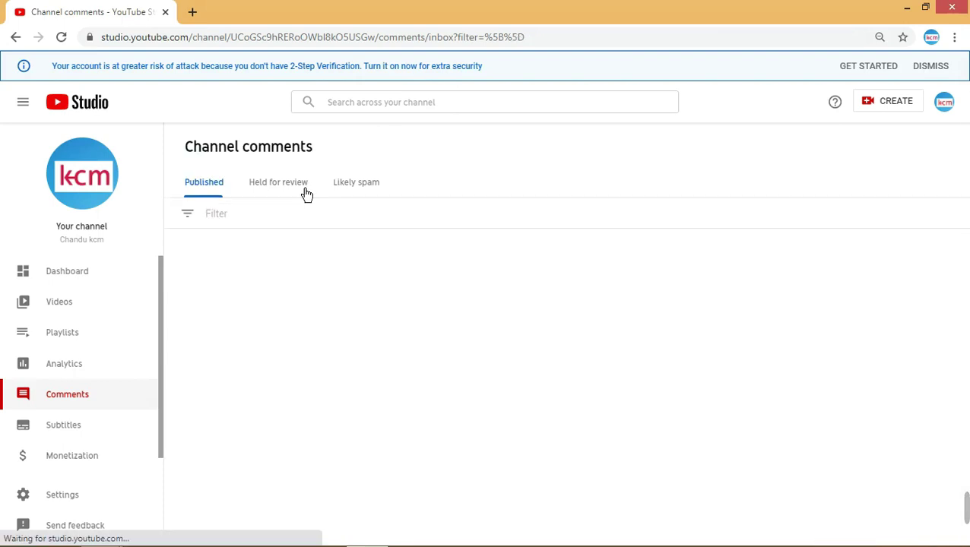
scroll(318, 304, down, 3)
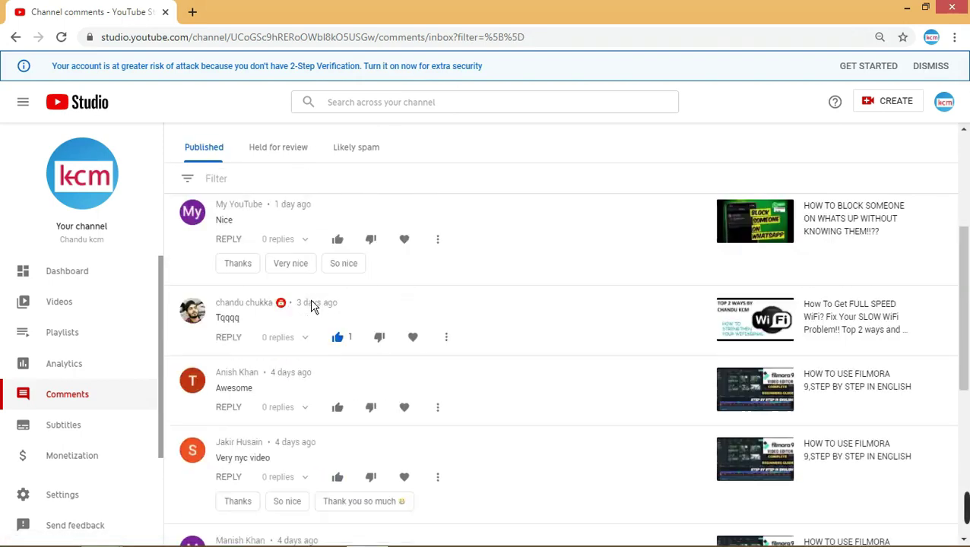
scroll(315, 304, down, 5)
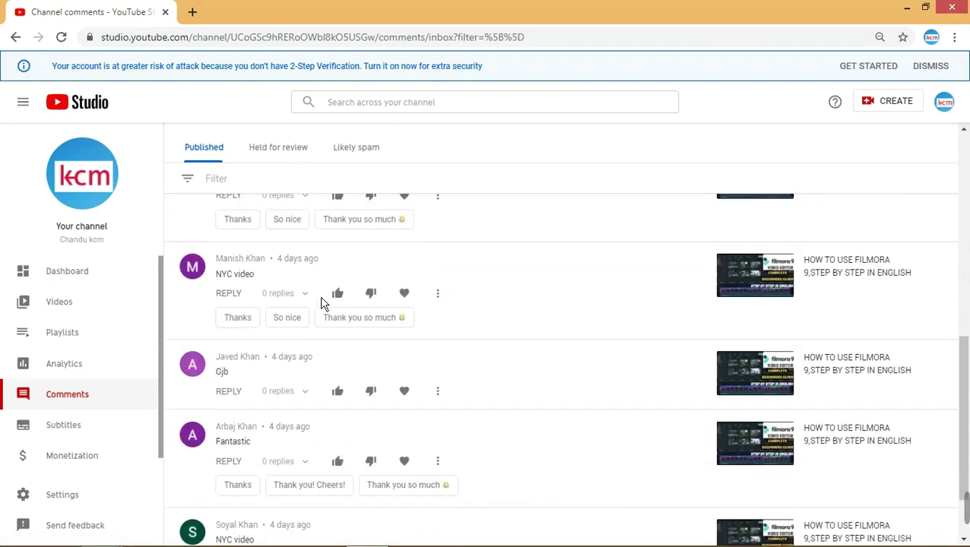
scroll(327, 304, down, 3)
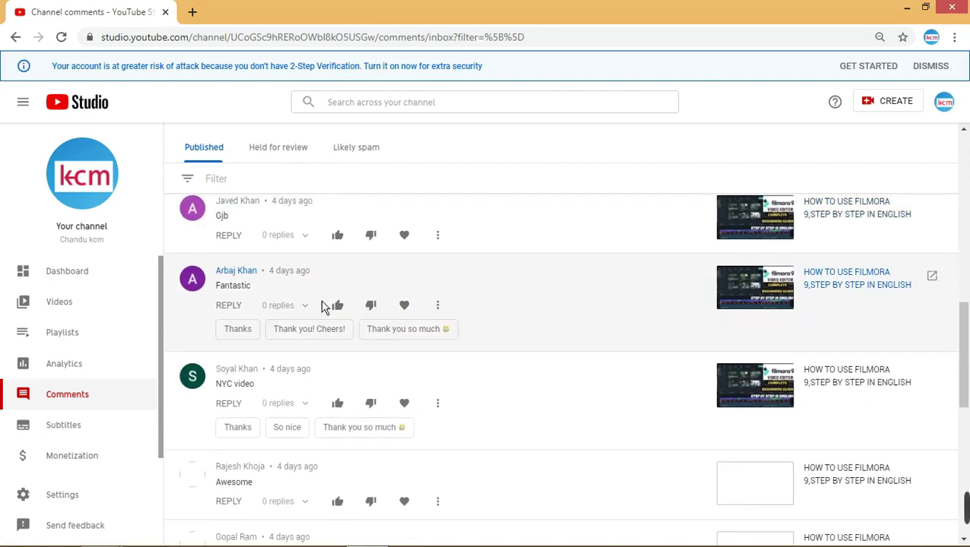
scroll(329, 302, down, 8)
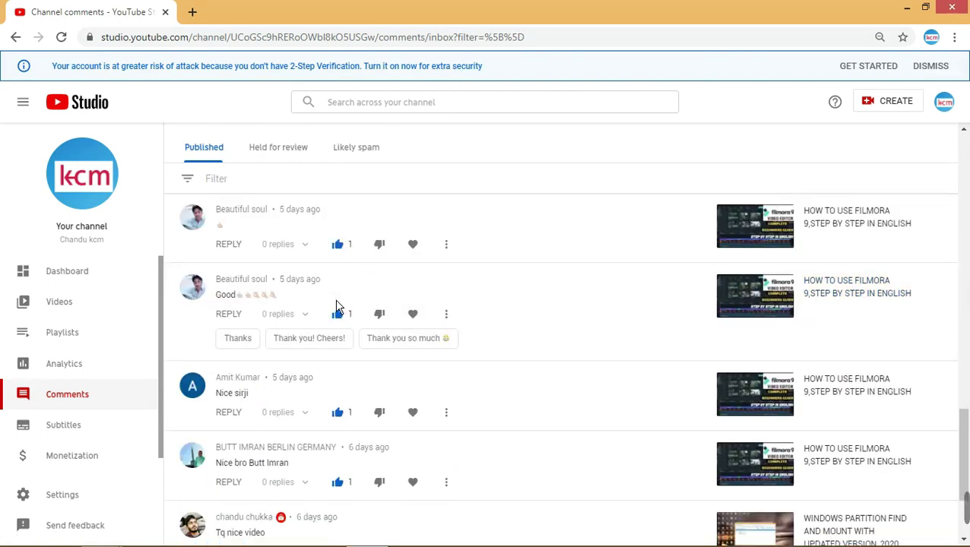
scroll(339, 307, down, 1)
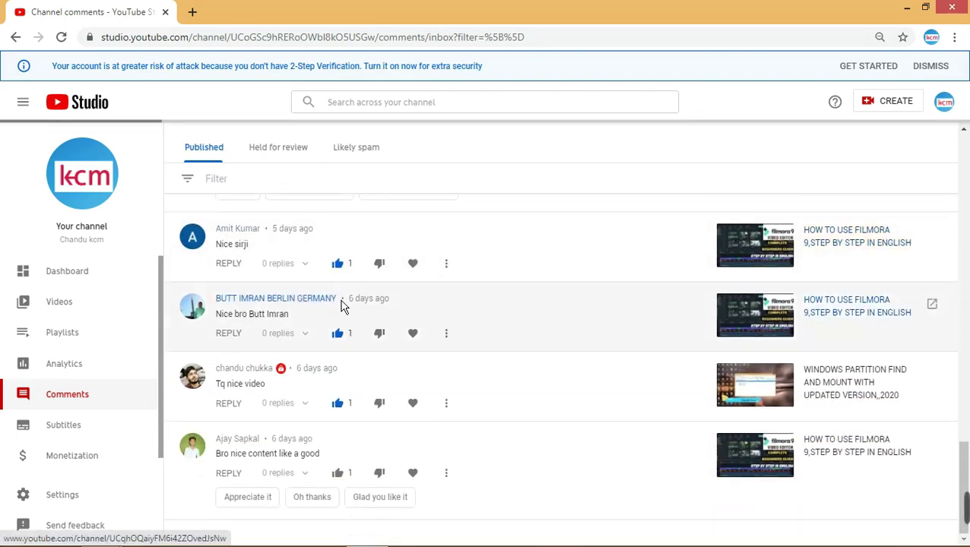
scroll(343, 304, down, 5)
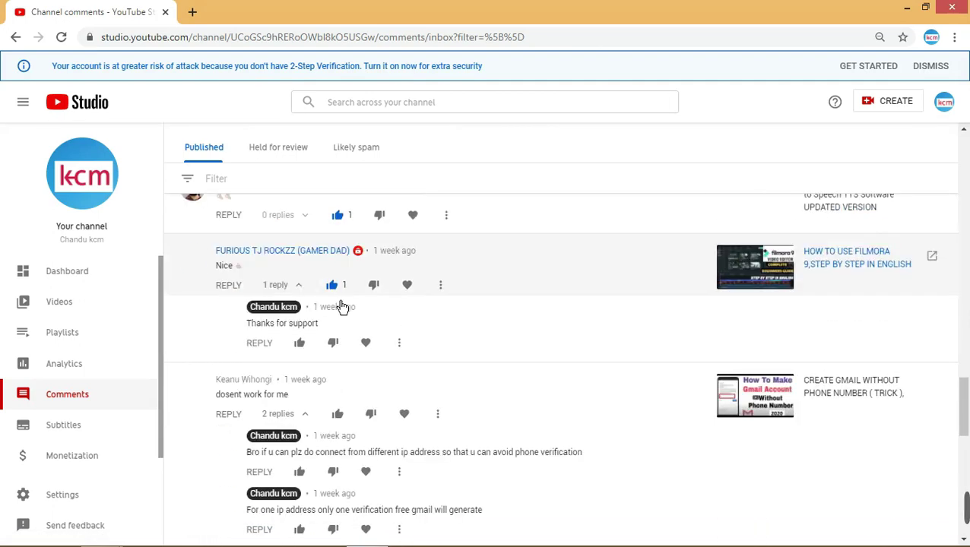
scroll(344, 304, down, 5)
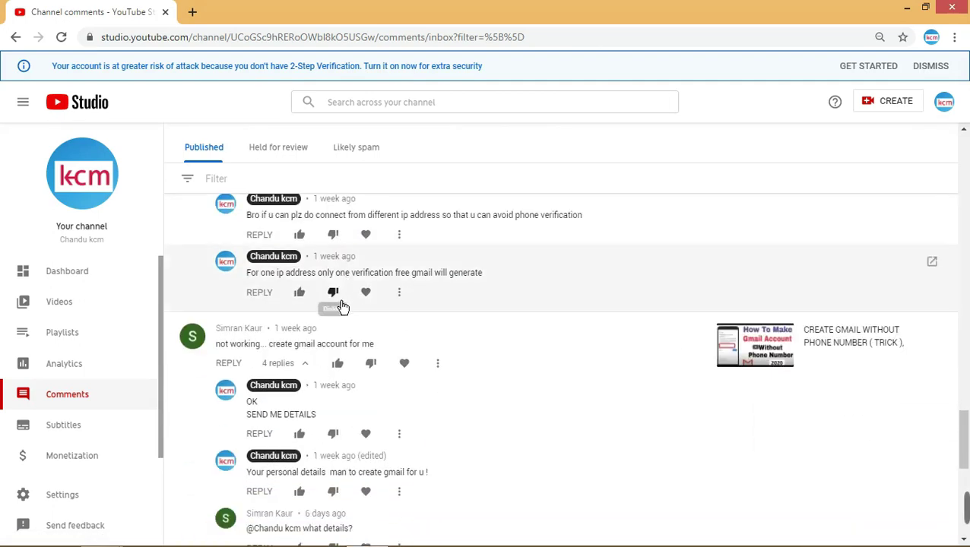
scroll(344, 304, down, 5)
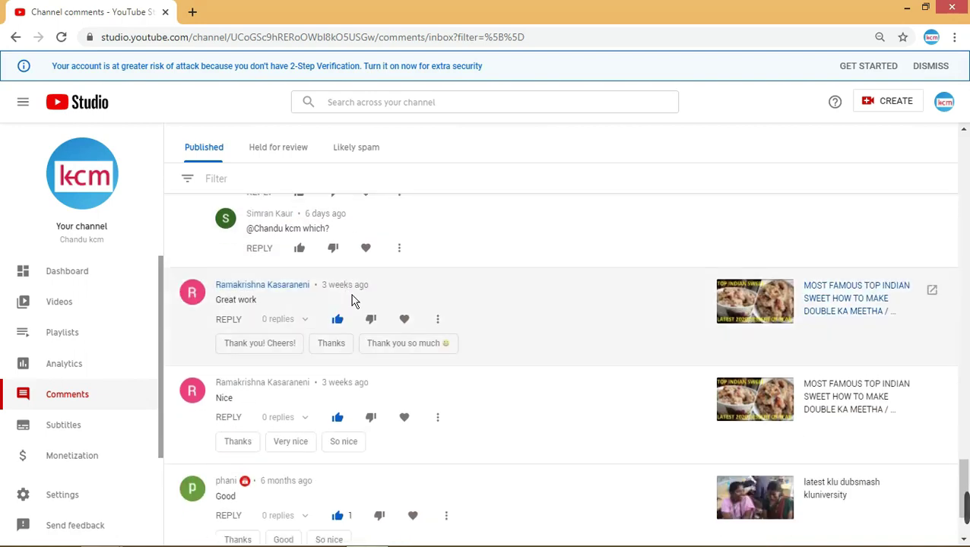
scroll(351, 304, down, 1)
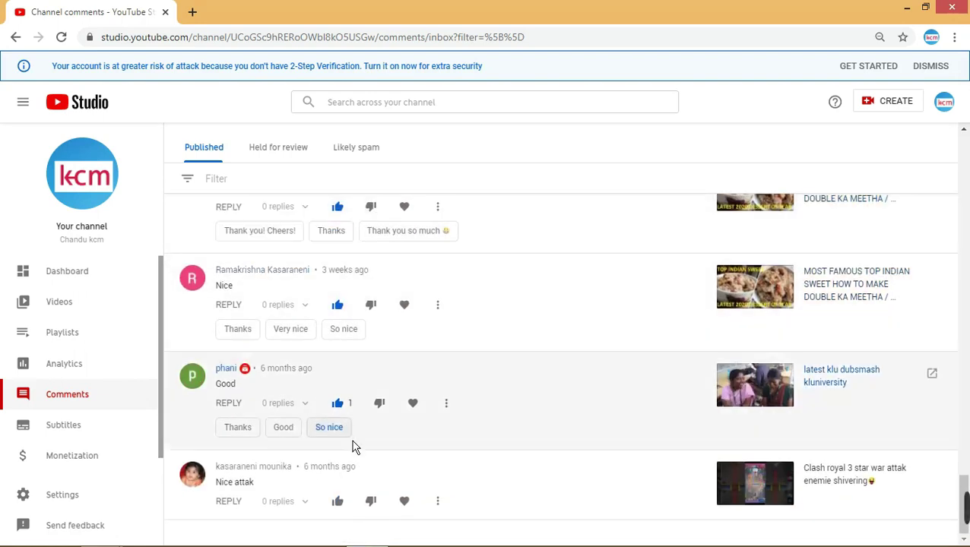
scroll(367, 463, up, 15)
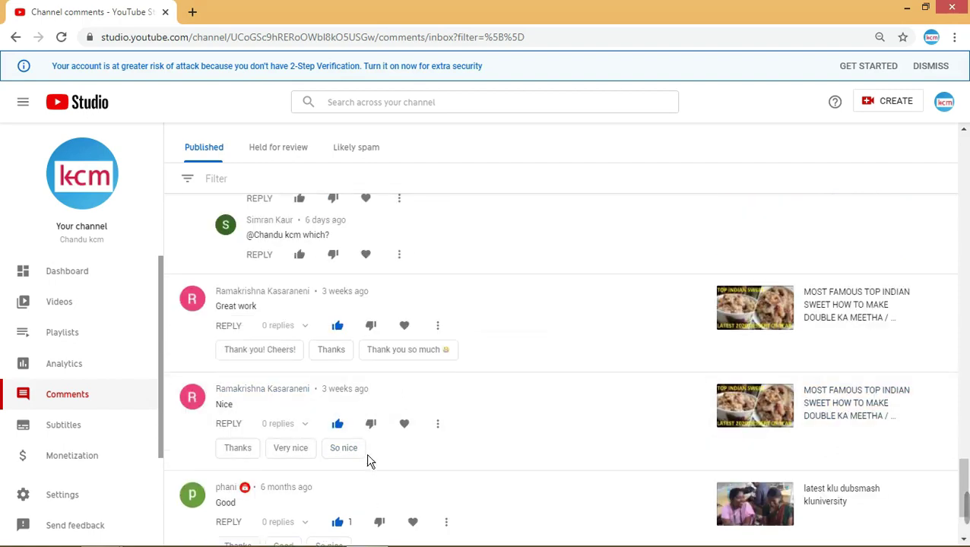
scroll(387, 443, up, 15)
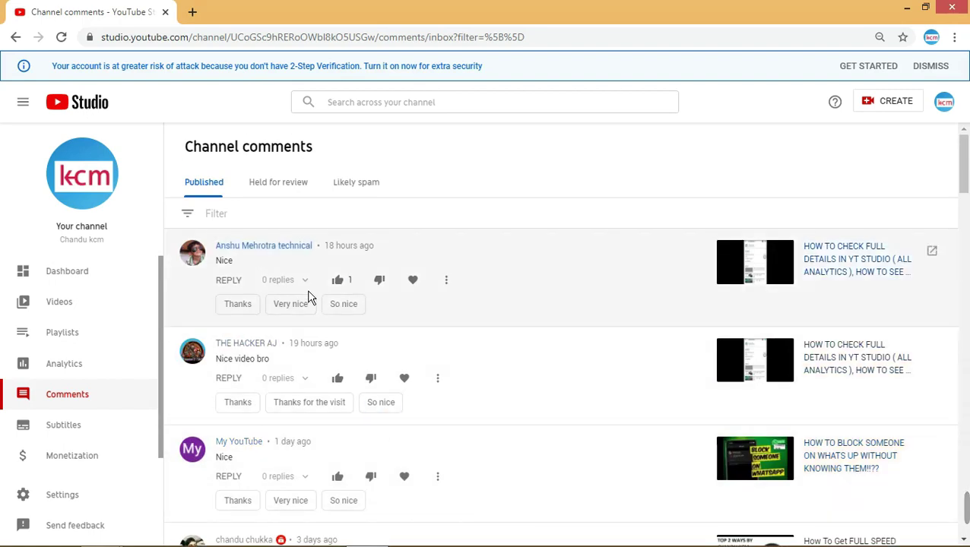
- Open the channel's Subtitles page and look through its list of videos
click(82, 443)
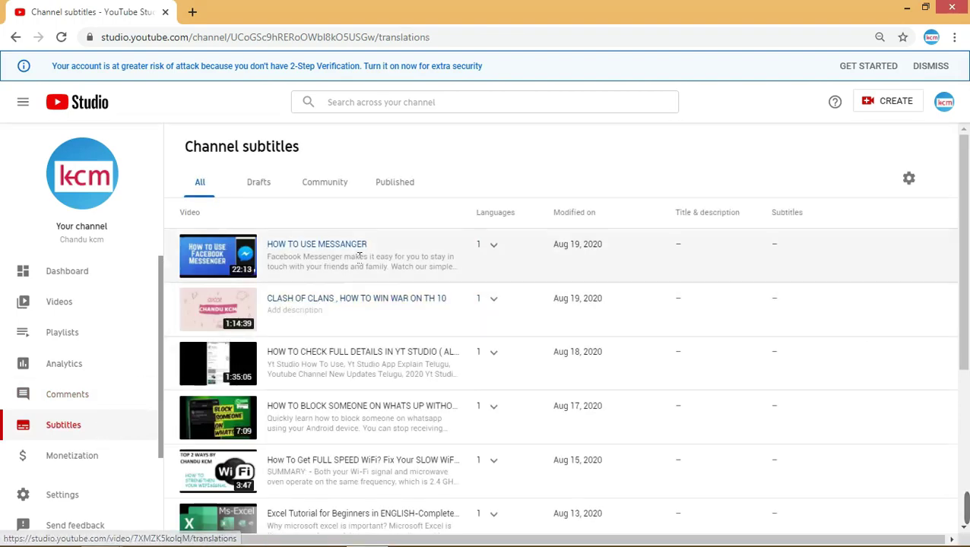
scroll(374, 254, down, 4)
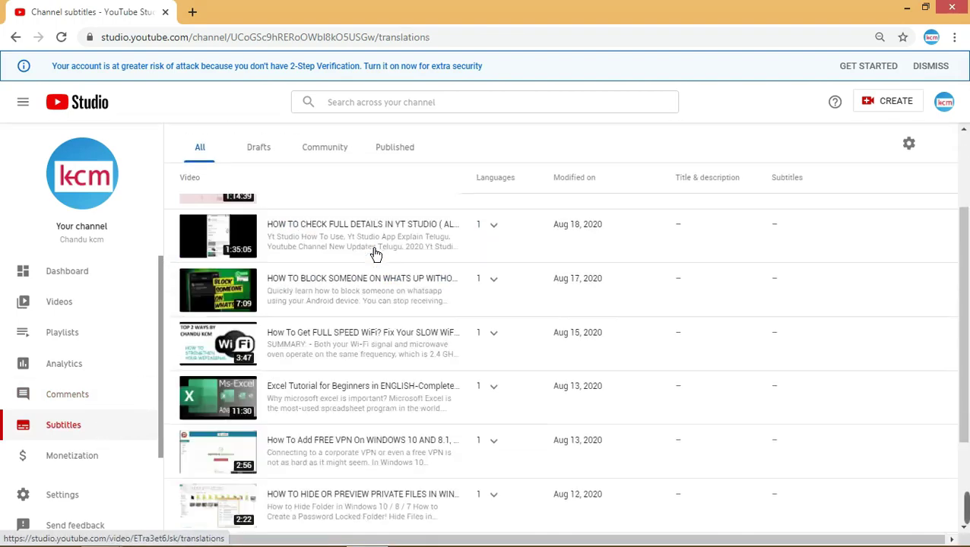
scroll(400, 216, up, 4)
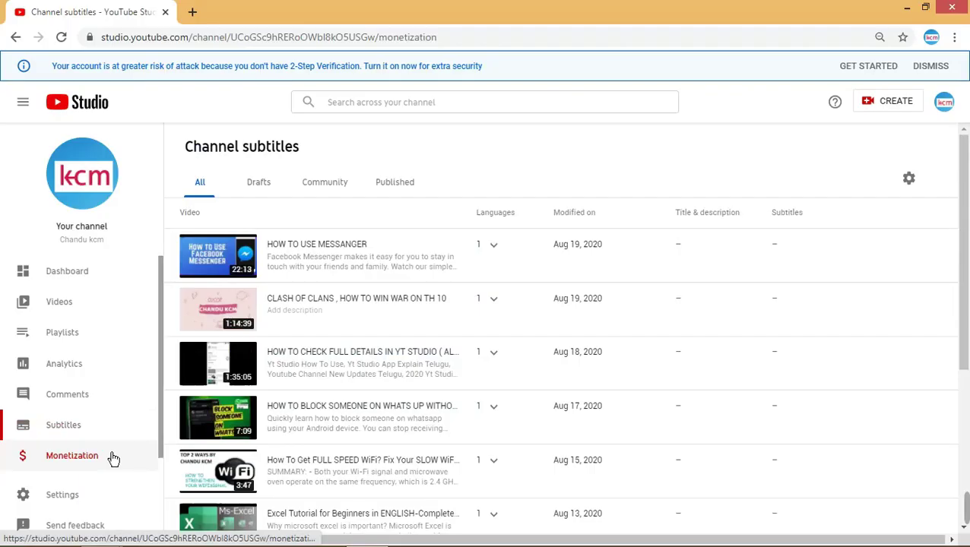
click(72, 456)
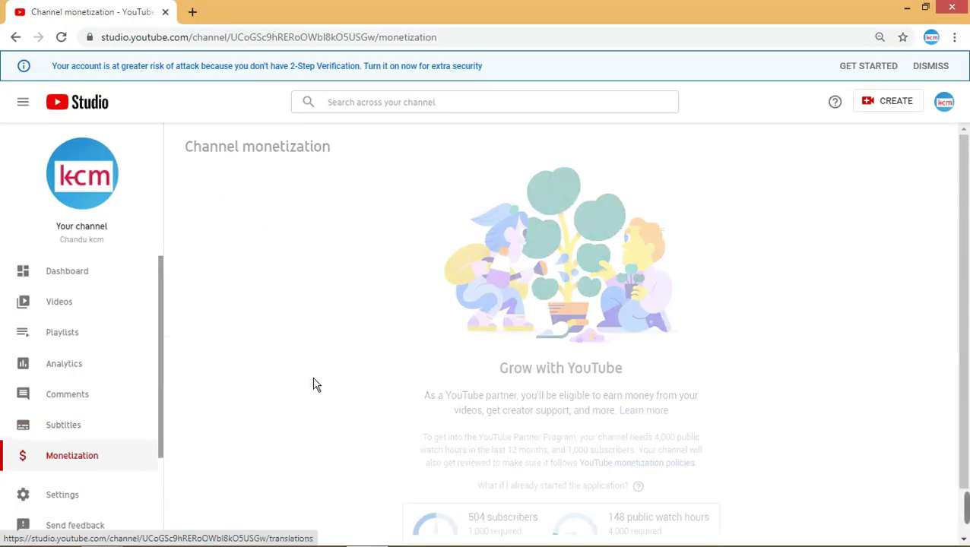
scroll(422, 351, down, 1)
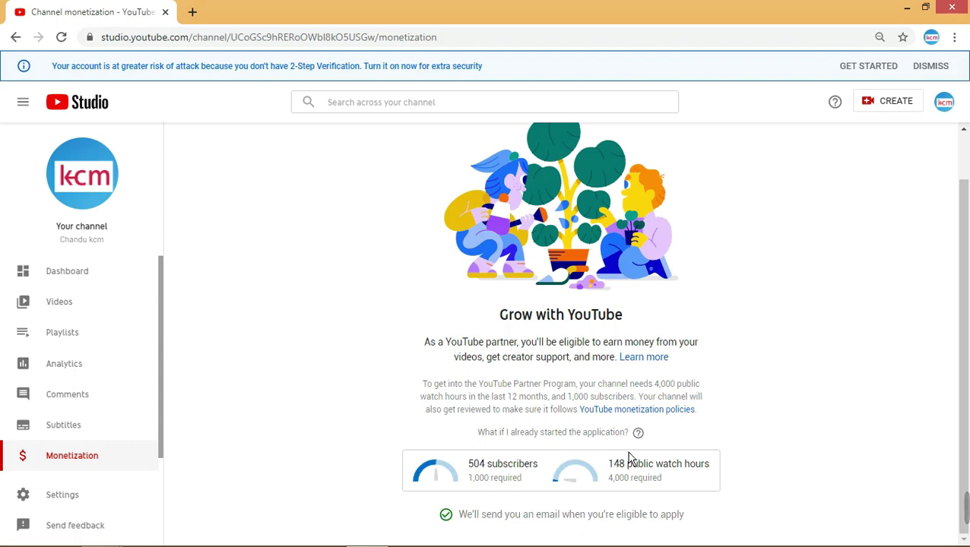
mouse_move(643, 446)
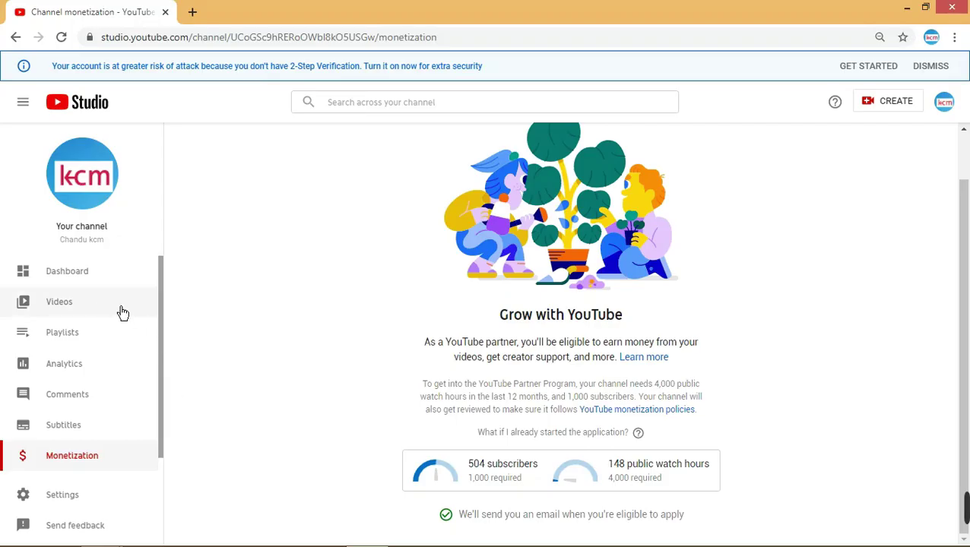
- Go back to the Dashboard and scroll down to the Recent subscribers card
click(106, 291)
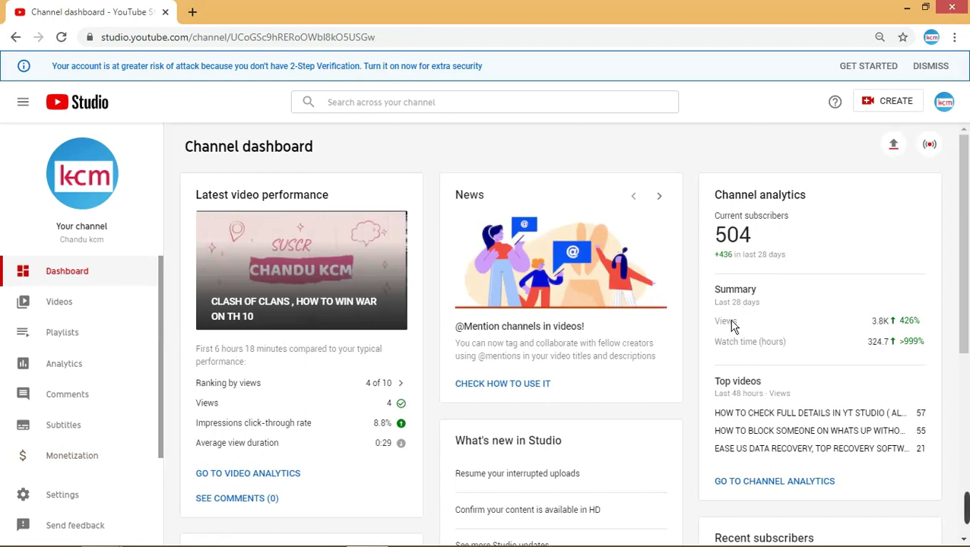
scroll(725, 425, down, 3)
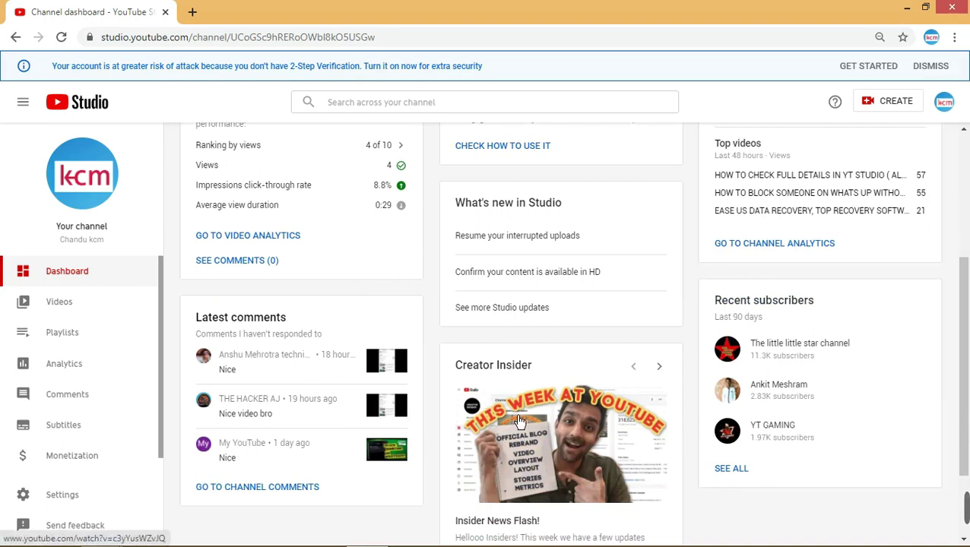
scroll(863, 135, down, 2)
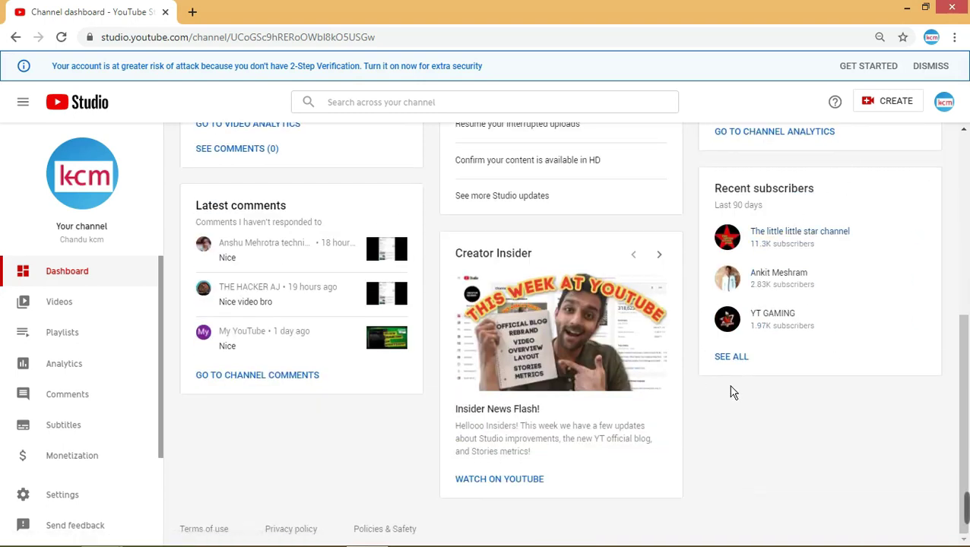
- Open the full Recent subscribers list and page past 11–20, 21–30, 31–40 and 41–50
click(750, 368)
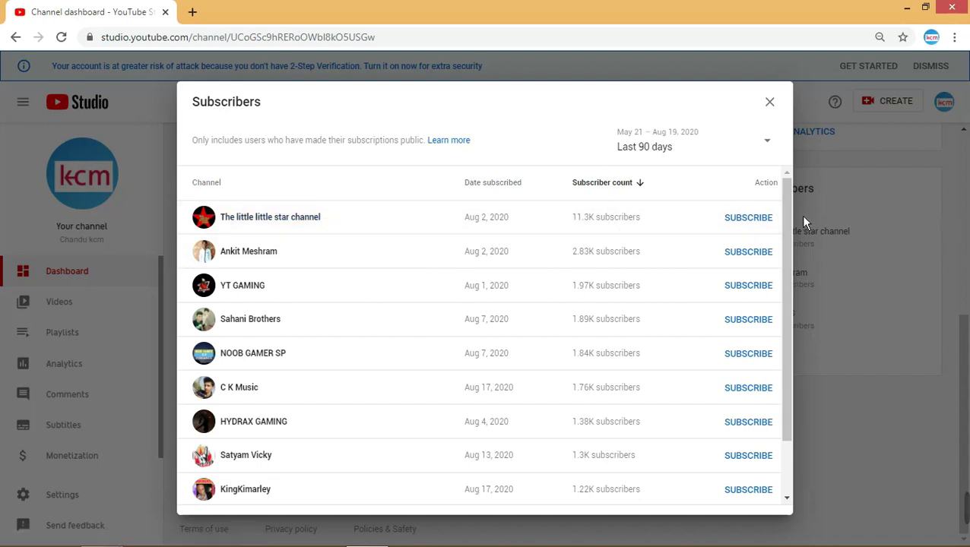
scroll(629, 342, down, 2)
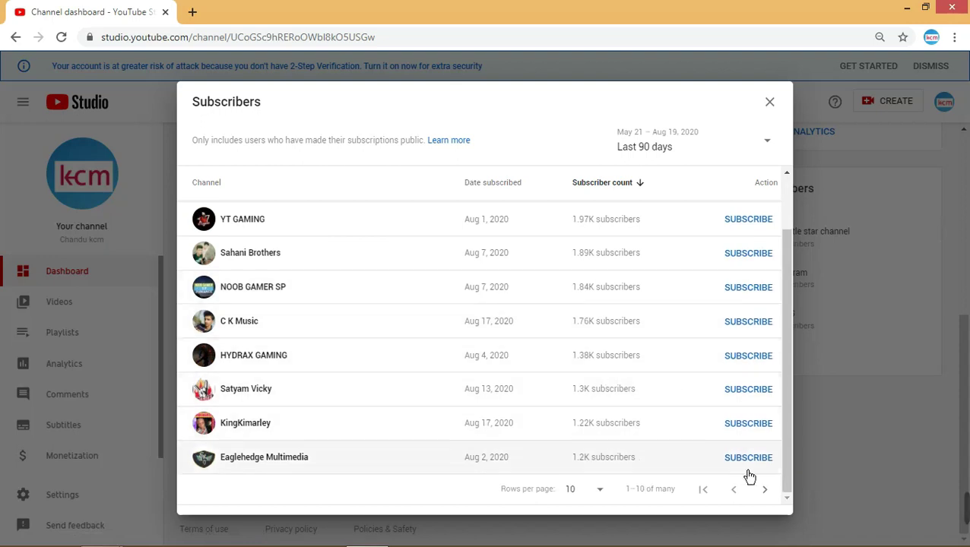
click(763, 493)
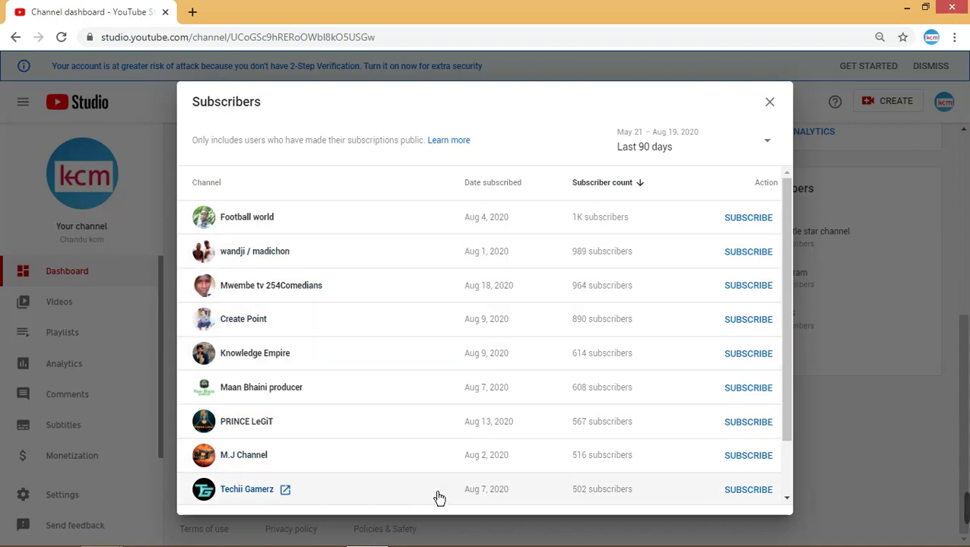
scroll(718, 423, down, 2)
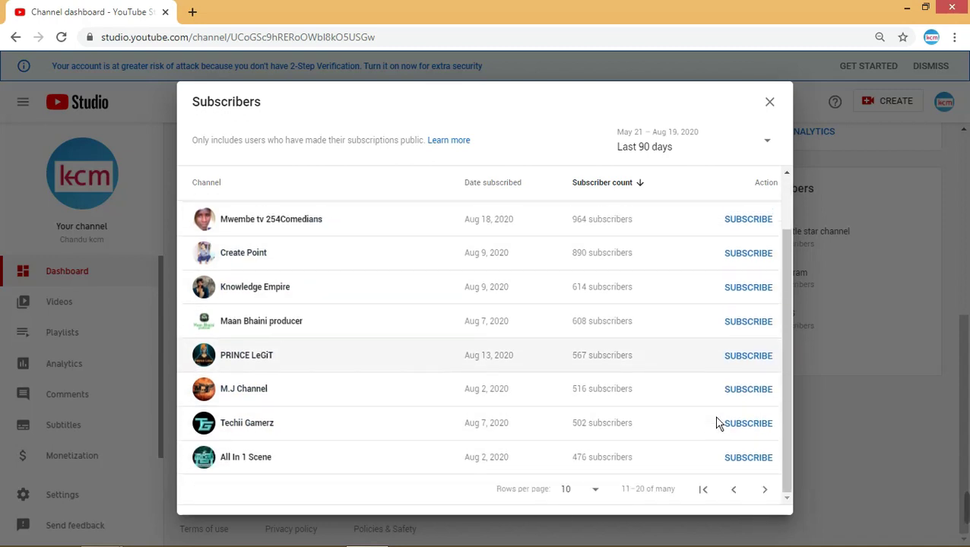
click(766, 494)
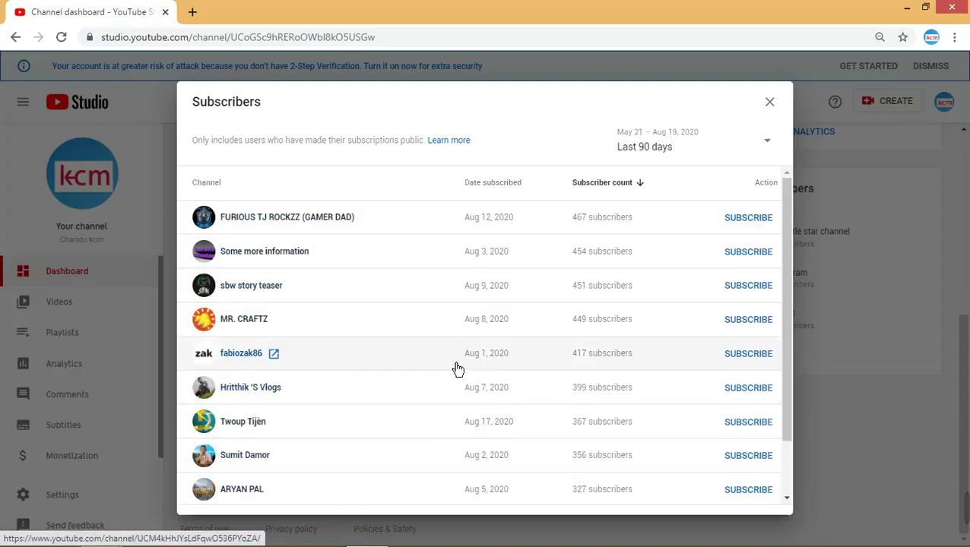
scroll(525, 422, down, 2)
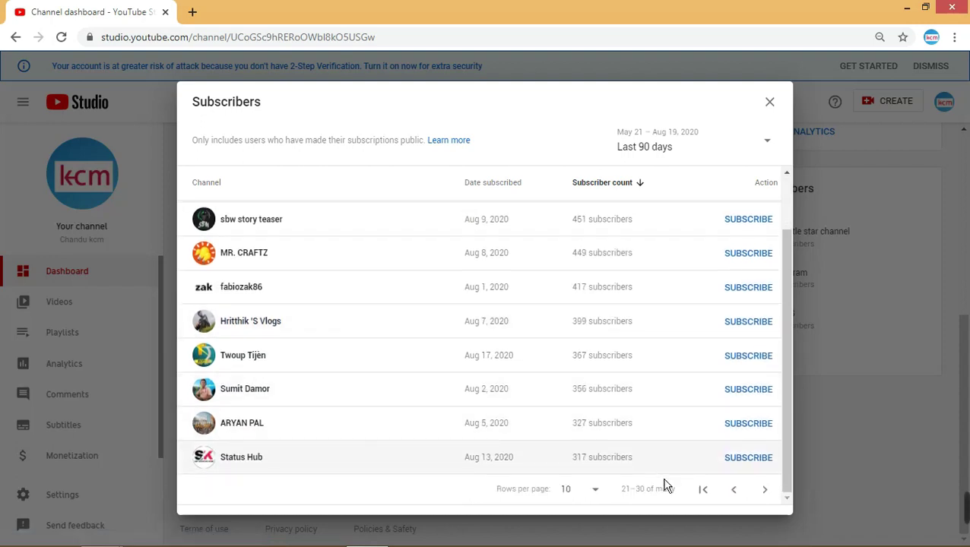
click(766, 494)
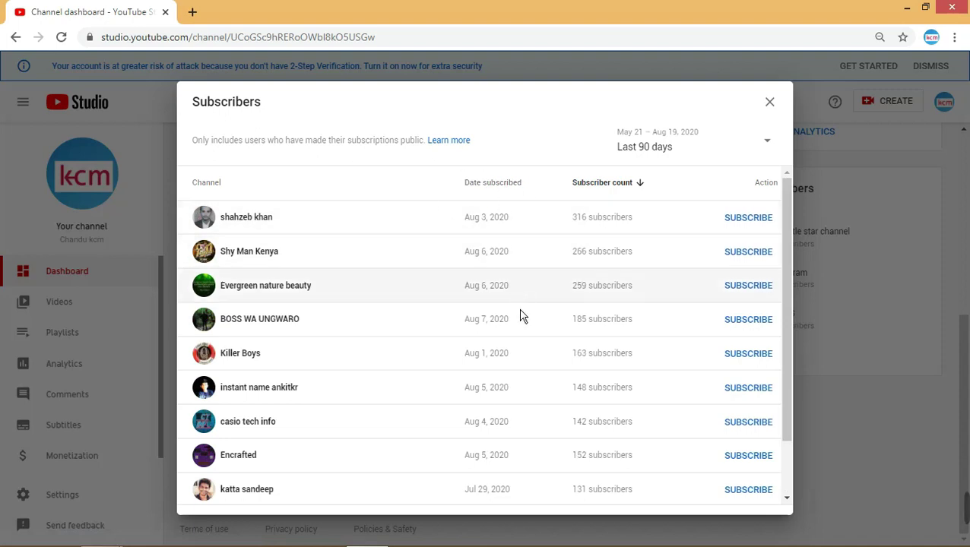
scroll(519, 316, down, 2)
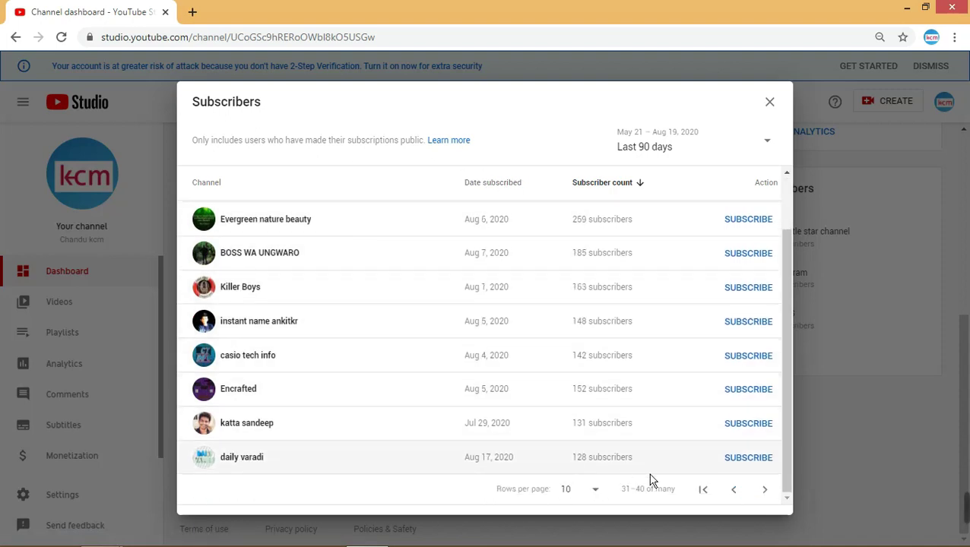
click(766, 501)
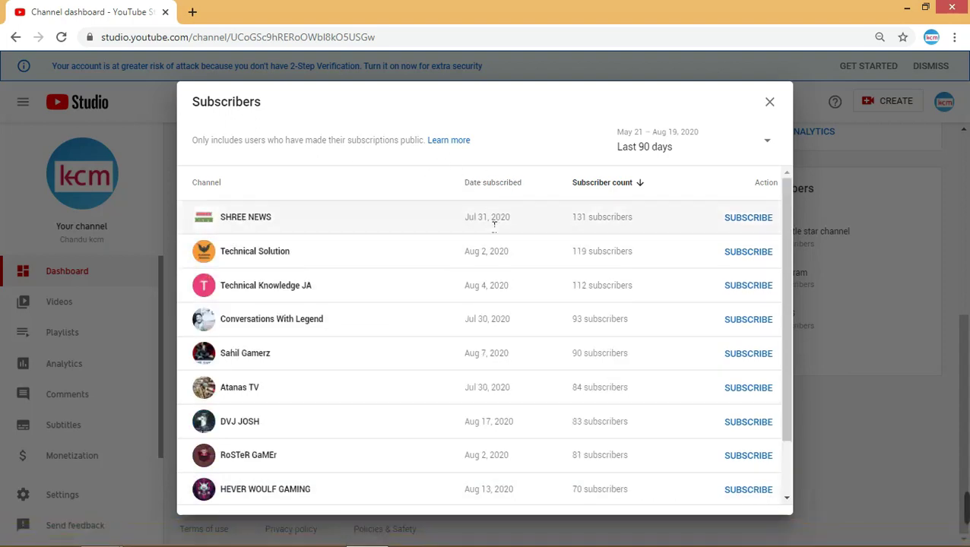
scroll(399, 380, down, 2)
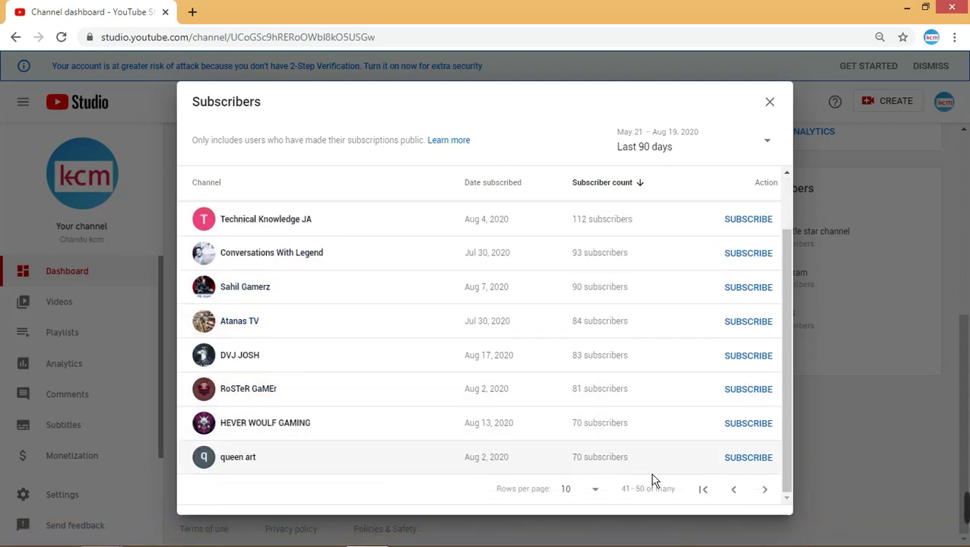
click(773, 500)
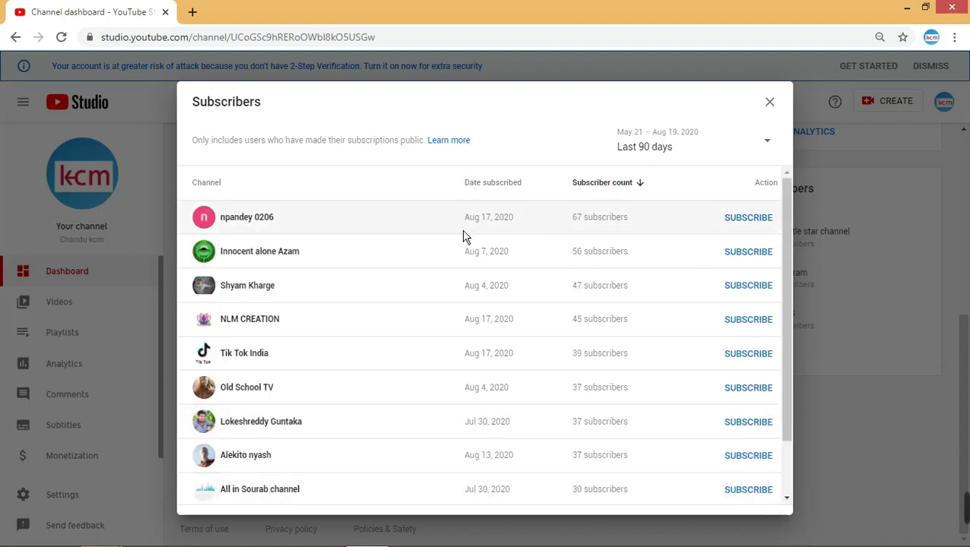
- Page the Subscribers list forward through 71–80, 81–90 and 91–100 to 101–110
scroll(486, 327, down, 1)
scroll(490, 343, down, 1)
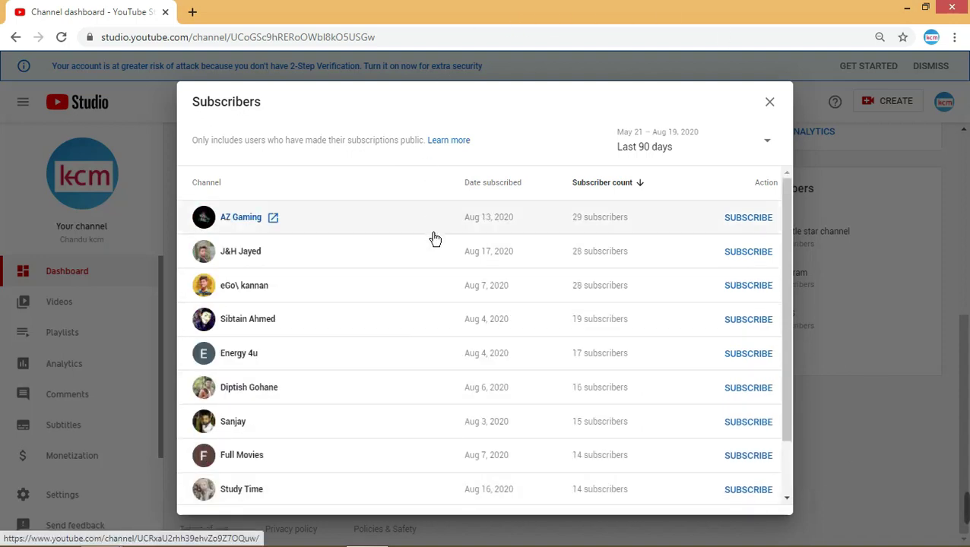
scroll(434, 239, down, 2)
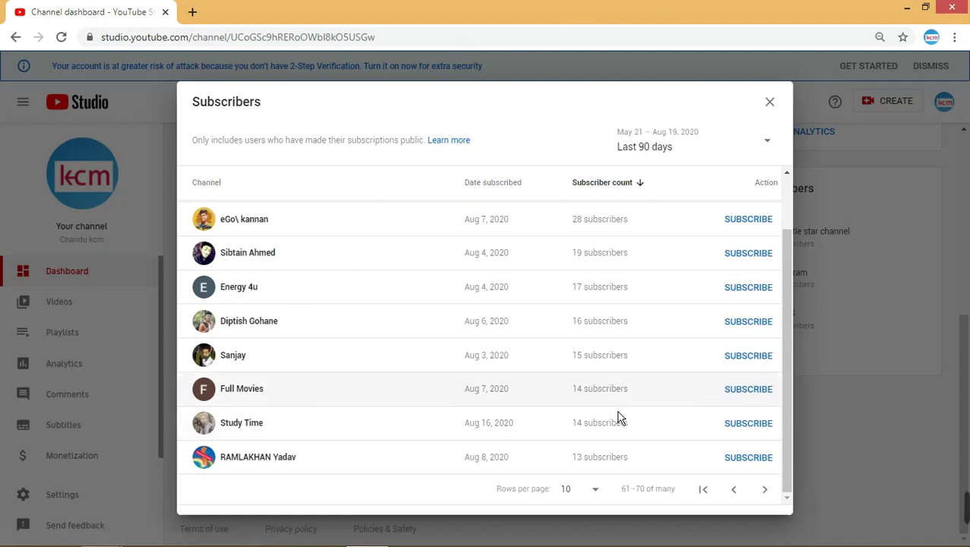
click(768, 502)
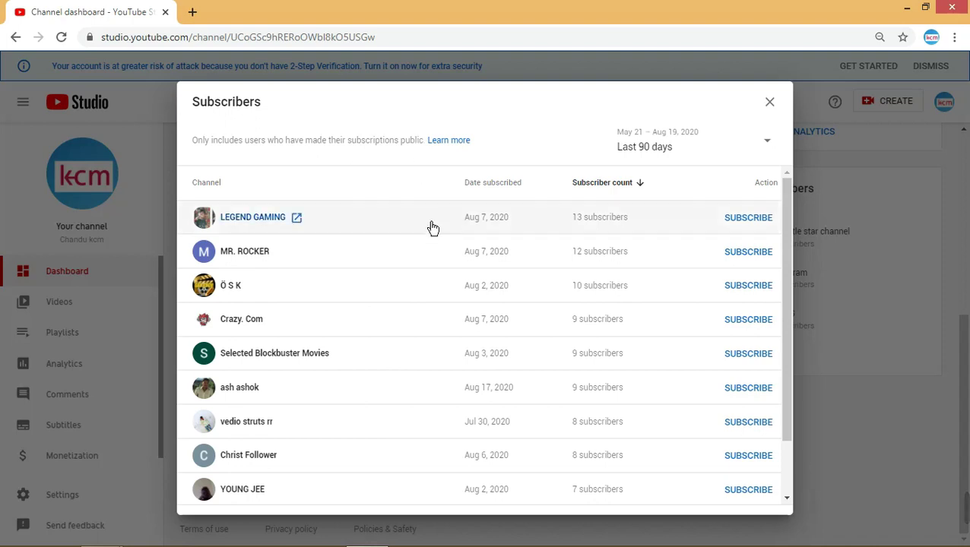
scroll(446, 296, down, 2)
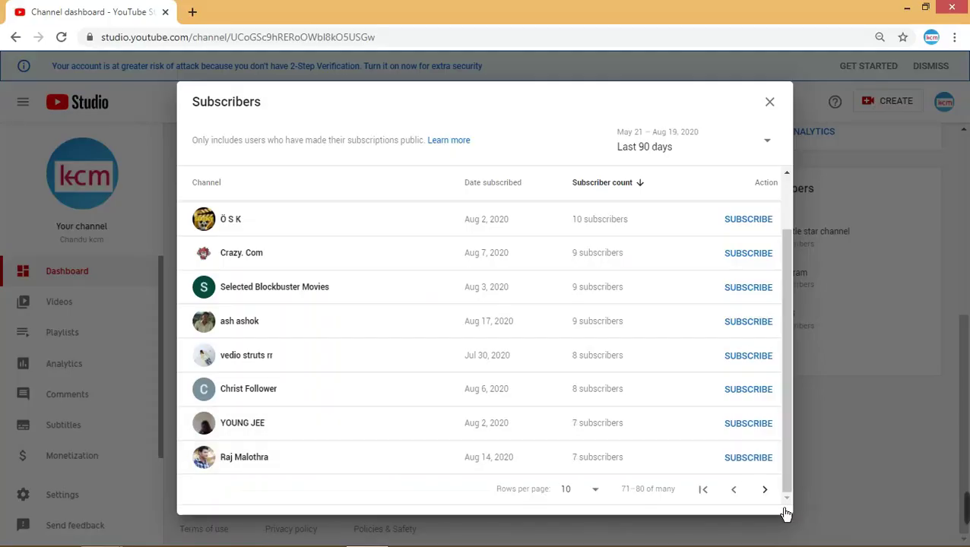
click(766, 490)
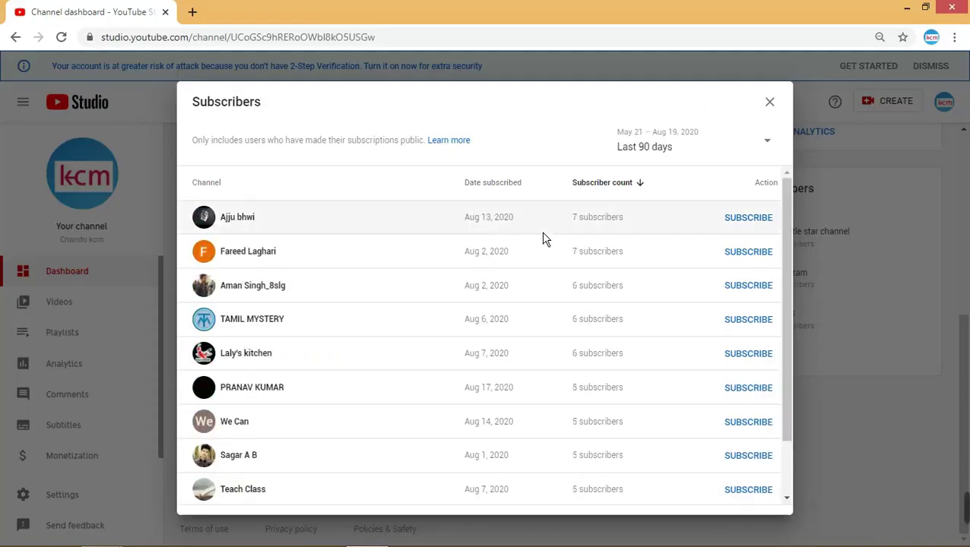
scroll(544, 241, down, 2)
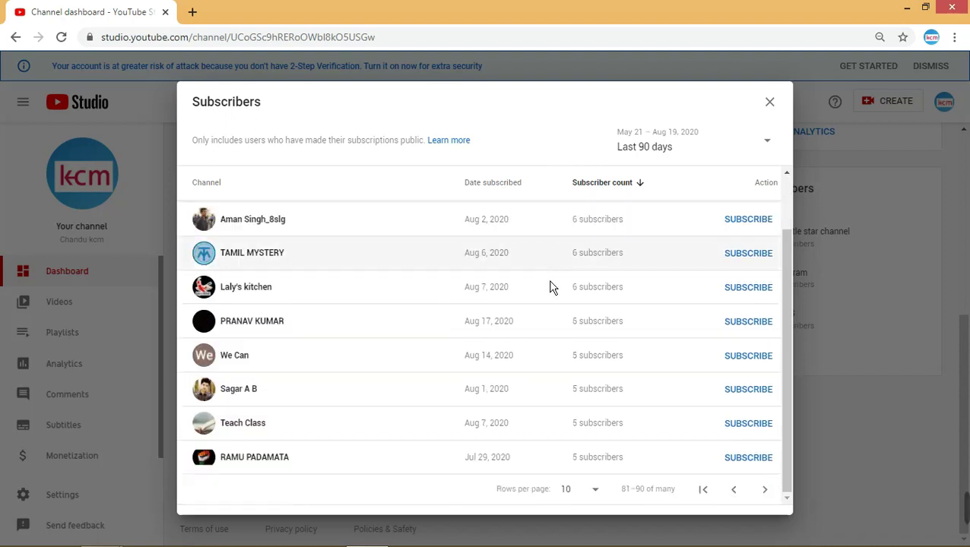
click(765, 491)
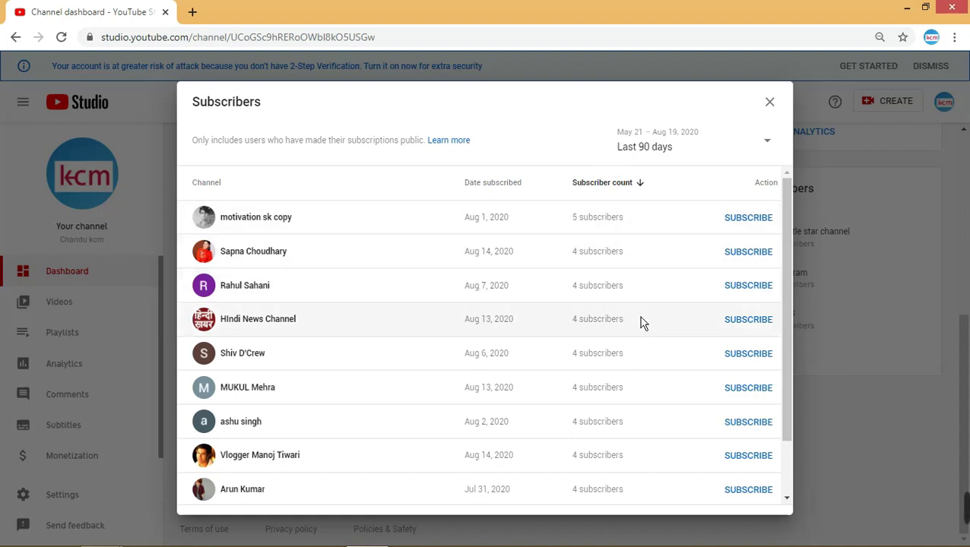
scroll(628, 319, down, 2)
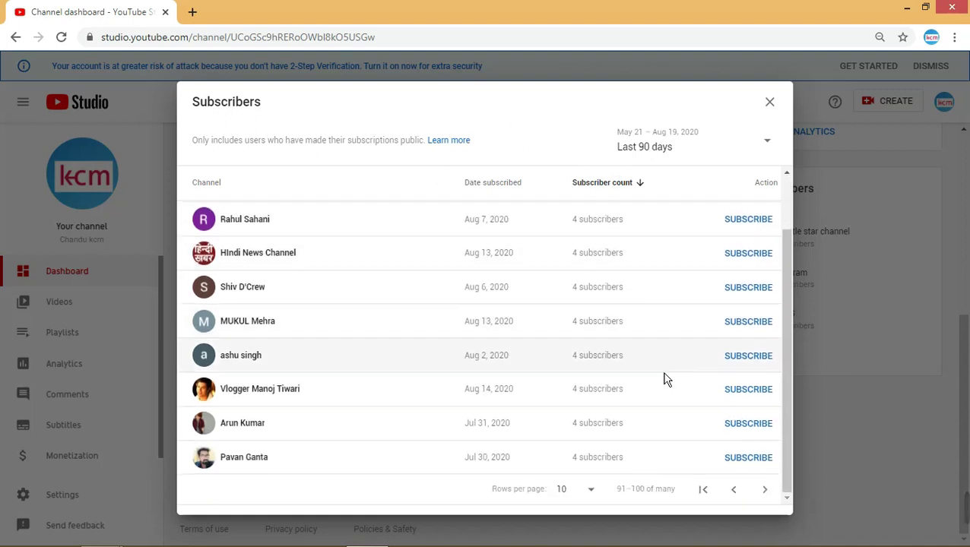
click(773, 502)
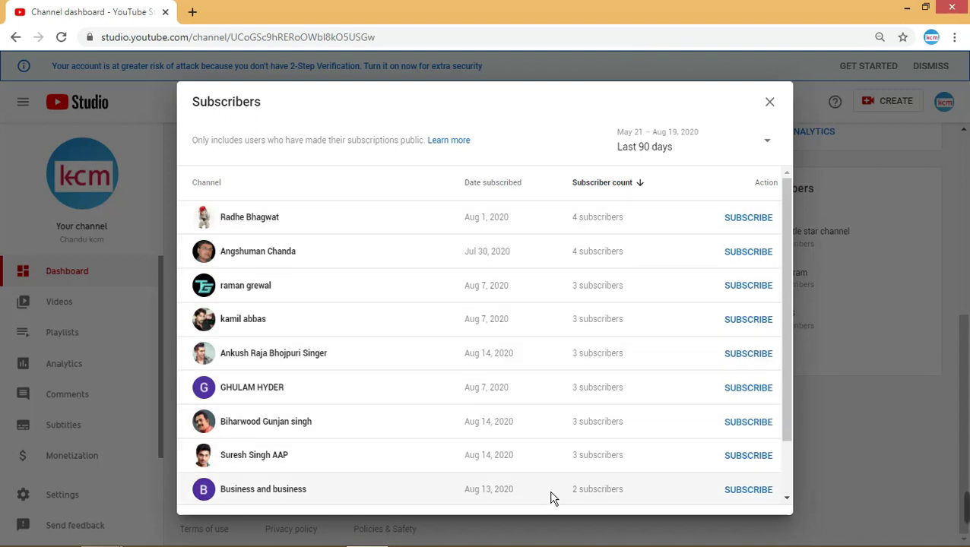
scroll(557, 430, down, 2)
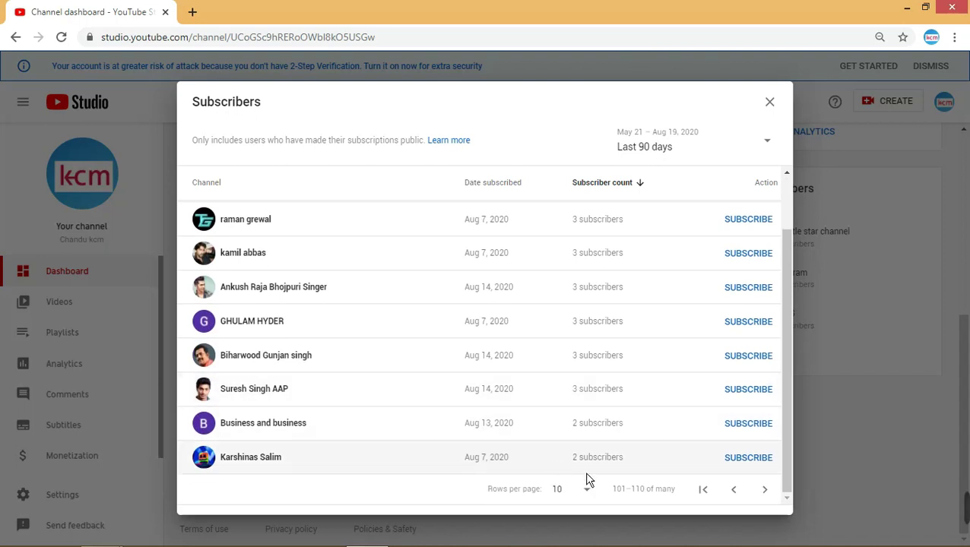
- Keep paging the Subscribers list from 111–120 to the final page, 181–187
click(765, 490)
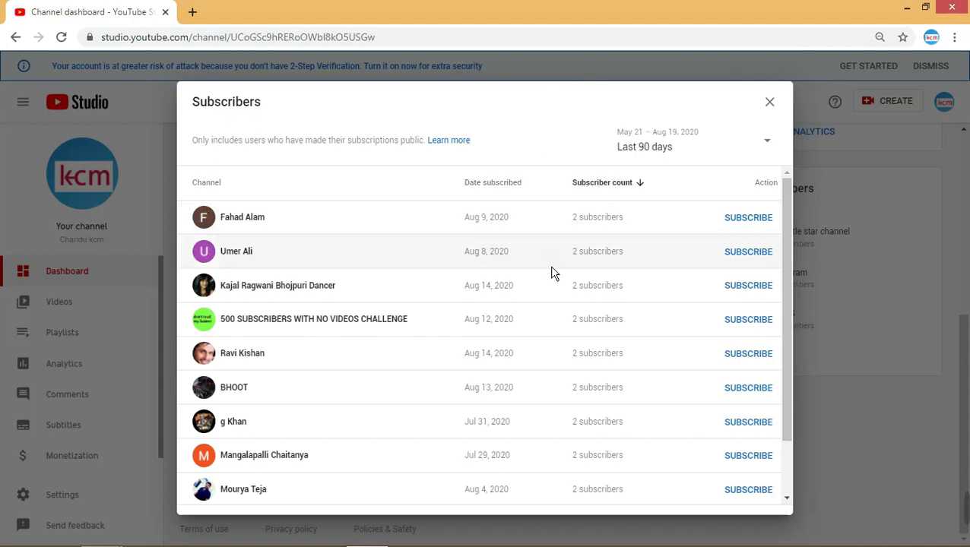
scroll(586, 378, down, 2)
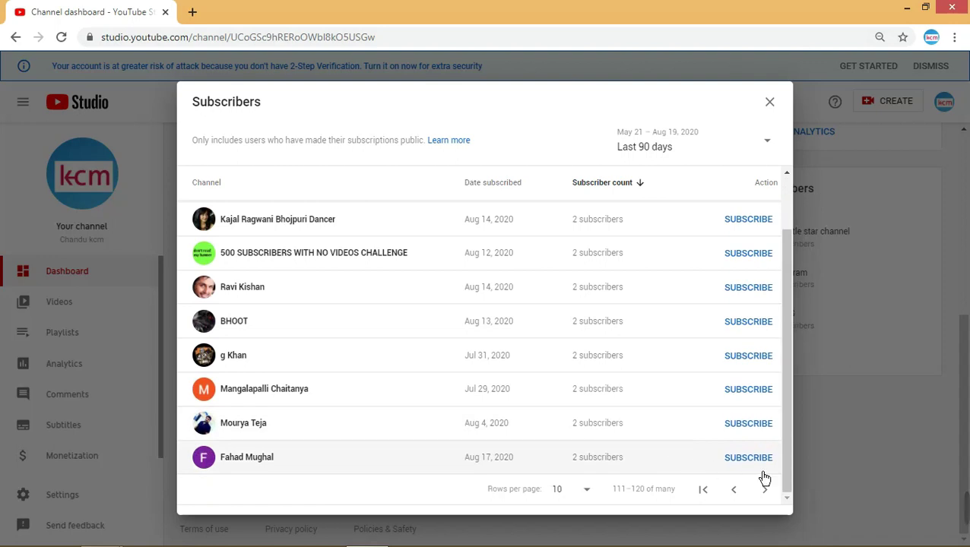
click(770, 500)
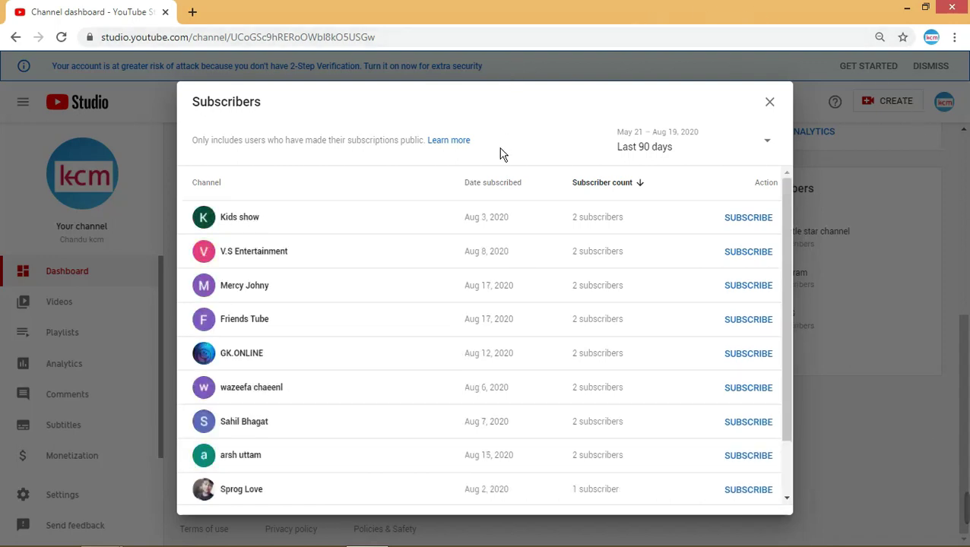
scroll(501, 258, down, 2)
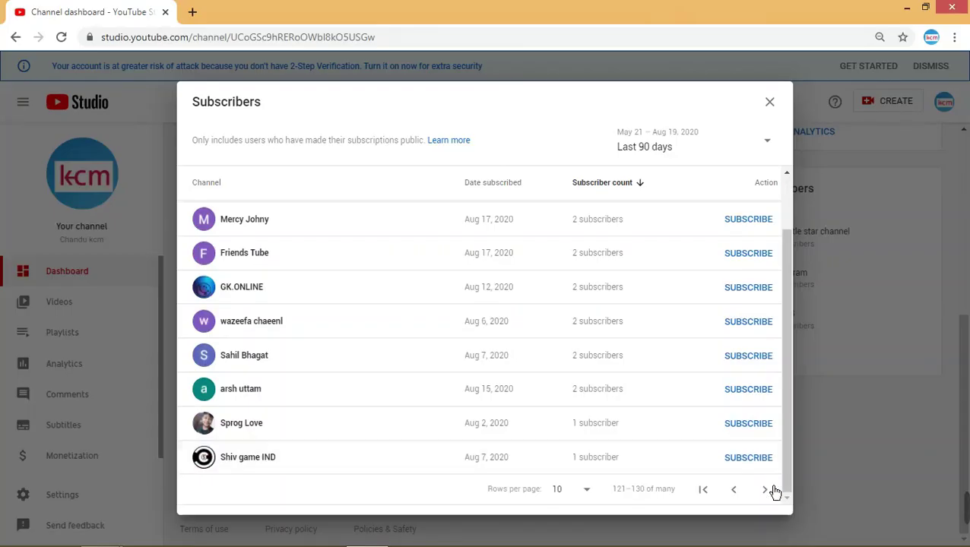
click(765, 490)
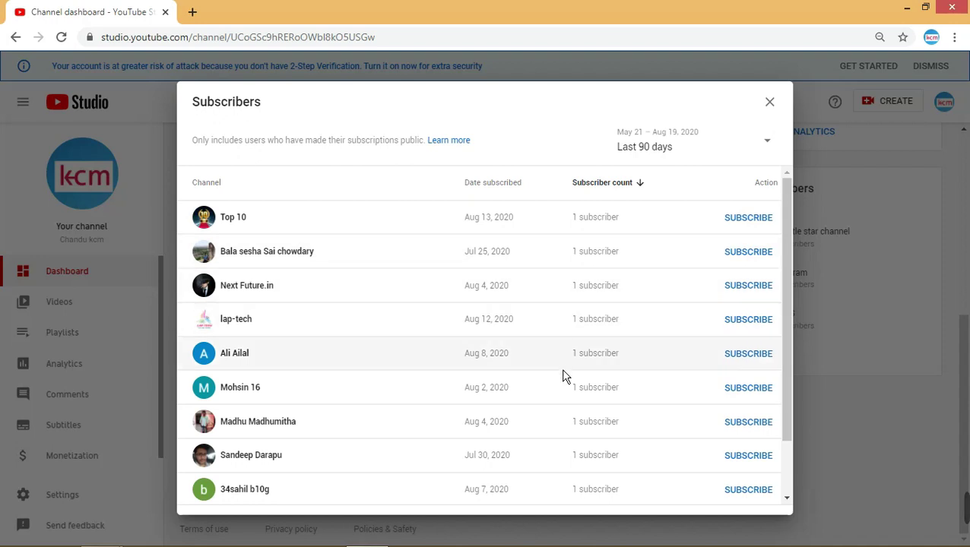
scroll(563, 376, down, 2)
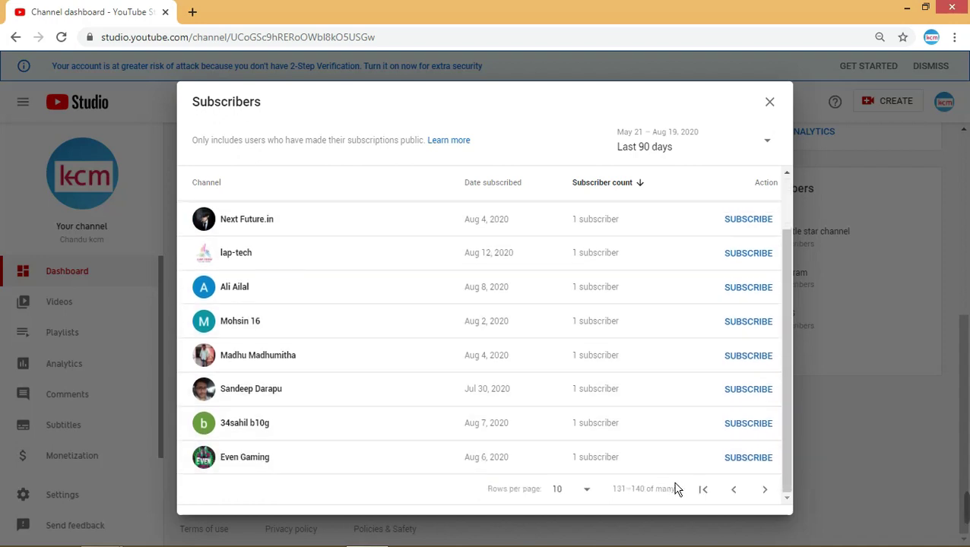
click(769, 498)
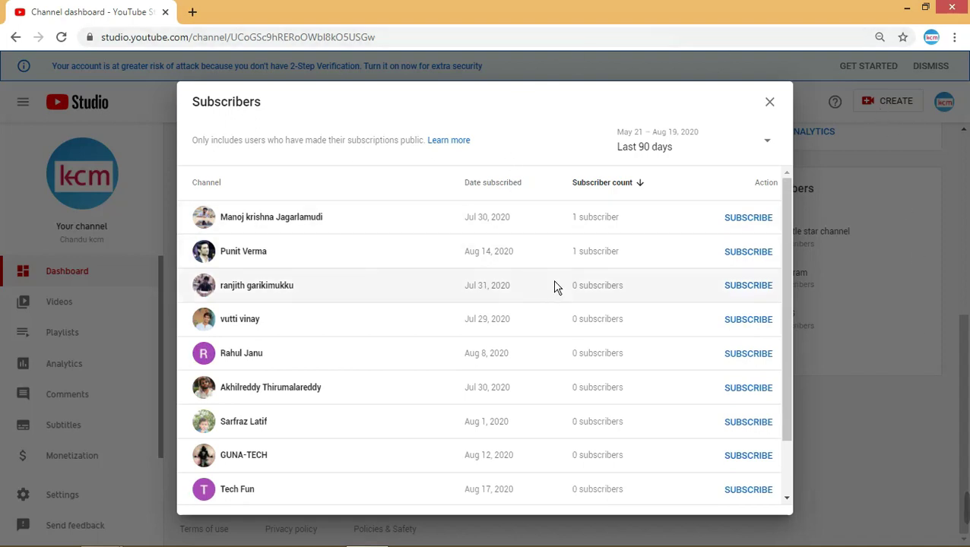
scroll(567, 314, down, 2)
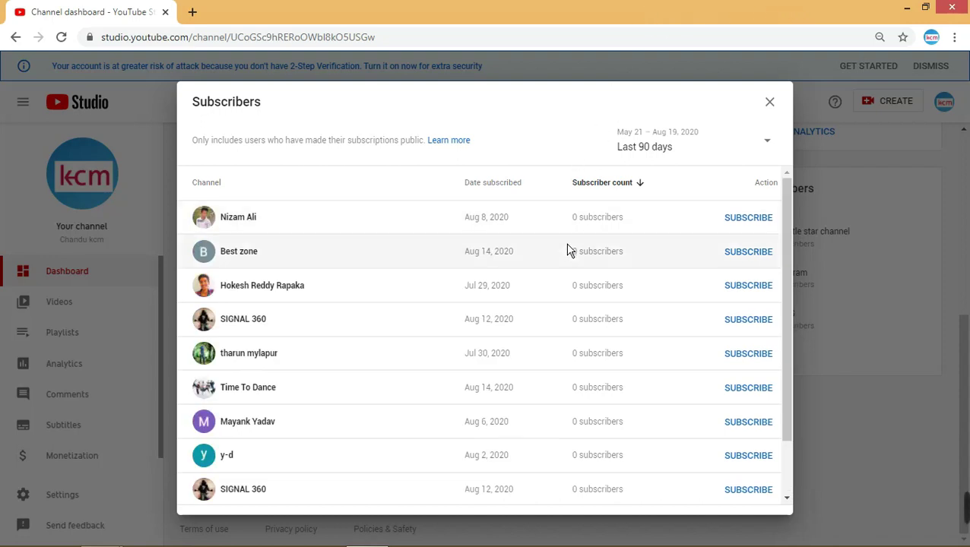
scroll(571, 266, down, 2)
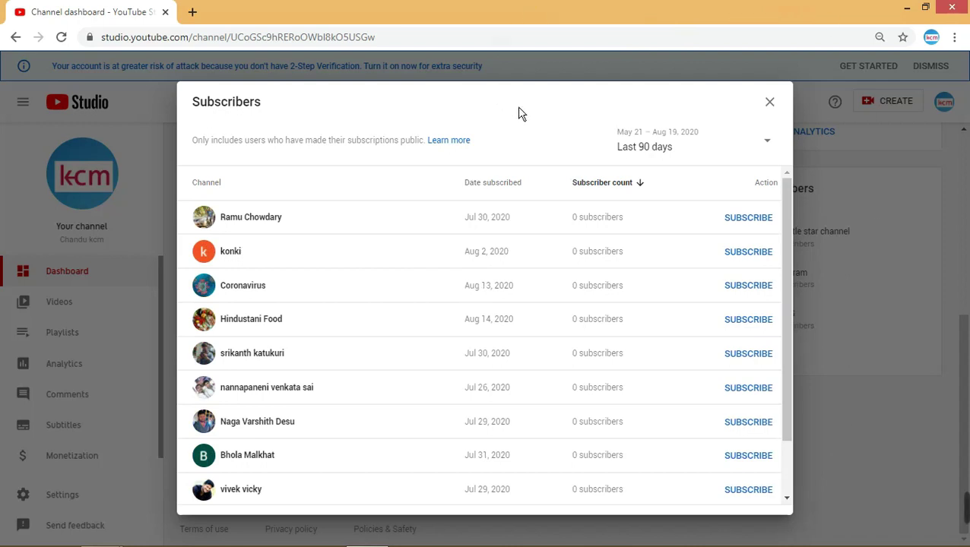
scroll(555, 221, down, 2)
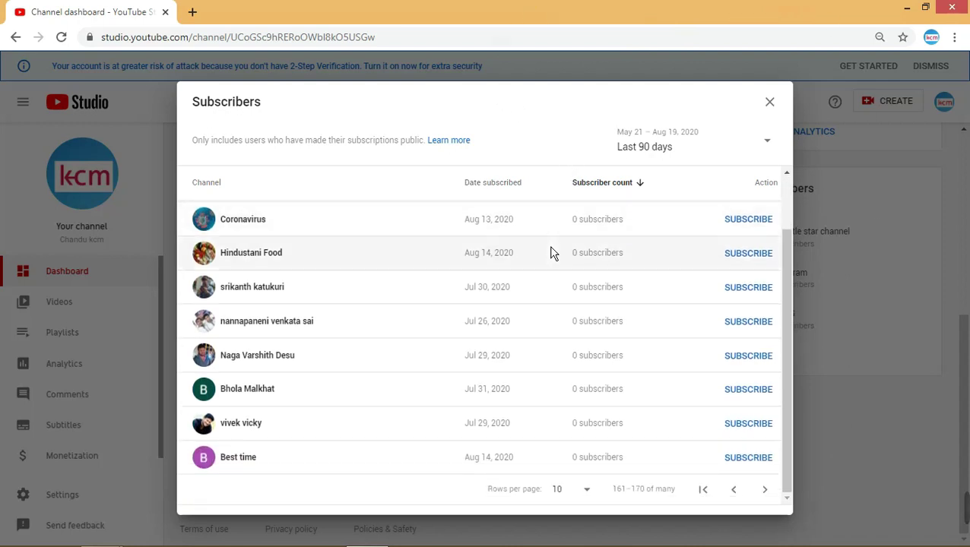
click(766, 498)
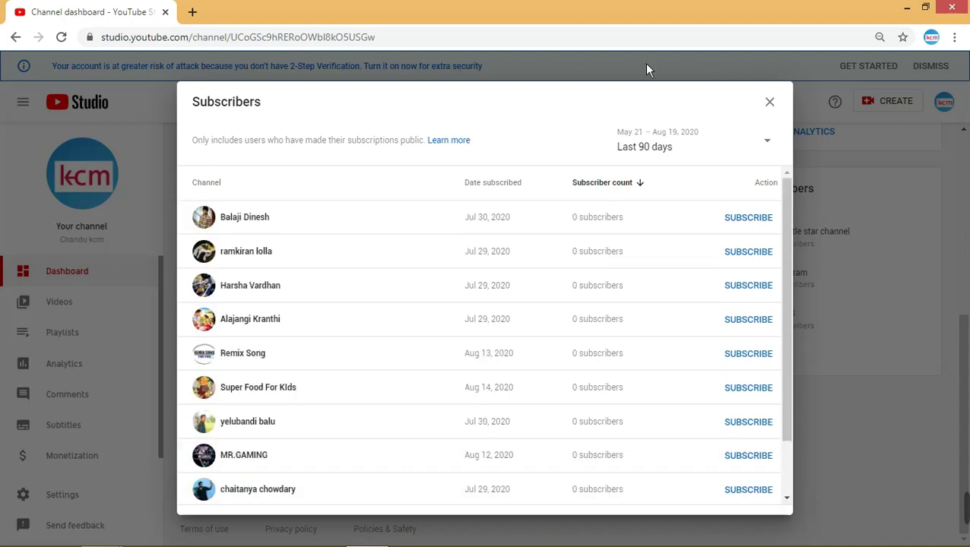
scroll(582, 304, down, 2)
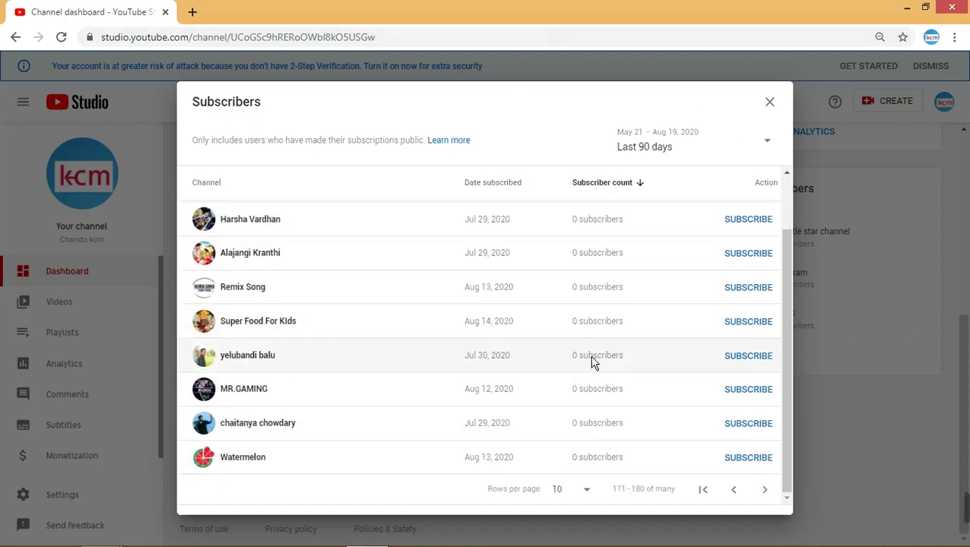
click(764, 491)
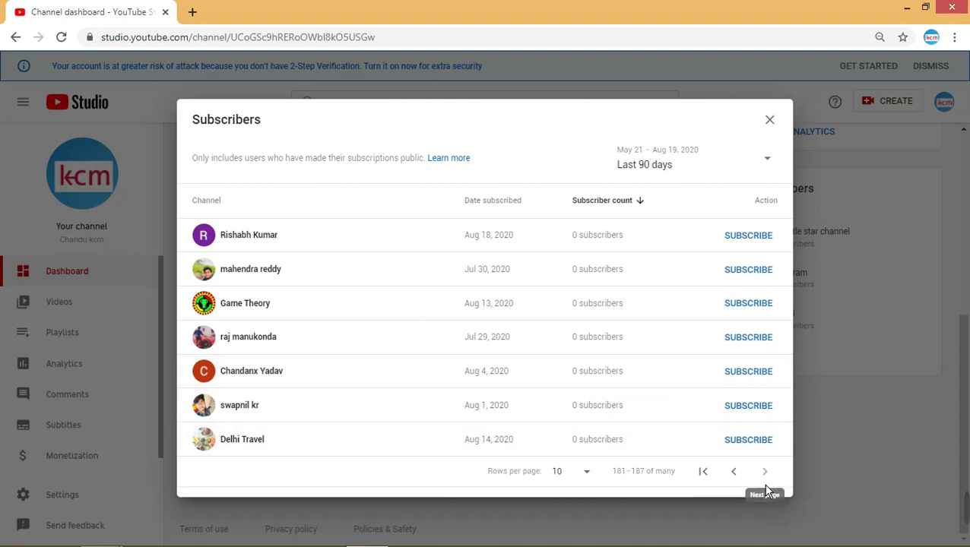
- Jump back to the first page and set the date range to Last 365 days
click(714, 480)
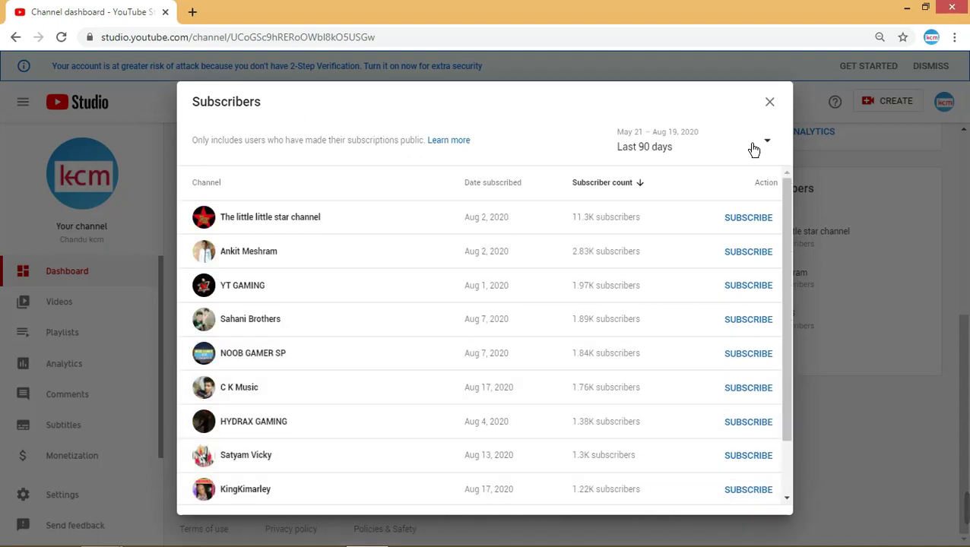
click(729, 156)
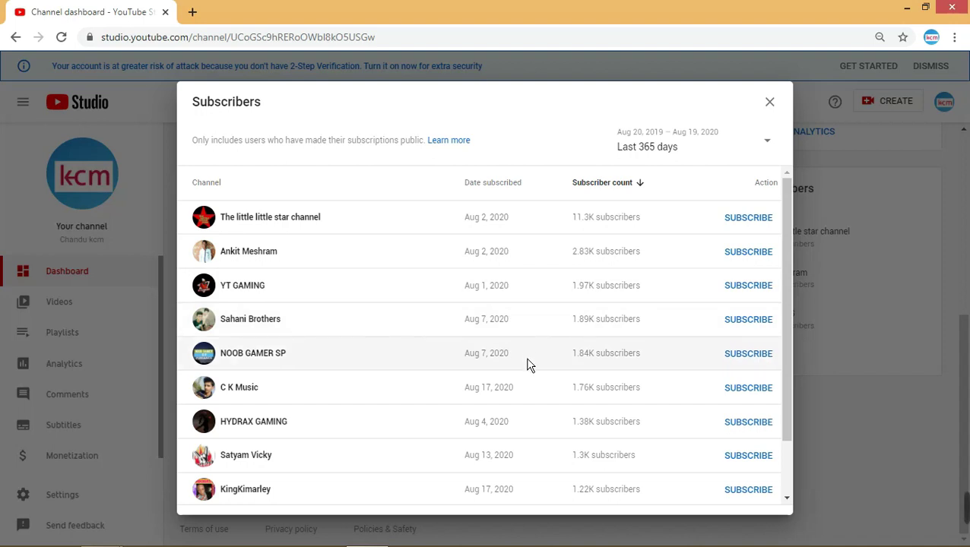
scroll(532, 346, down, 2)
scroll(533, 346, up, 2)
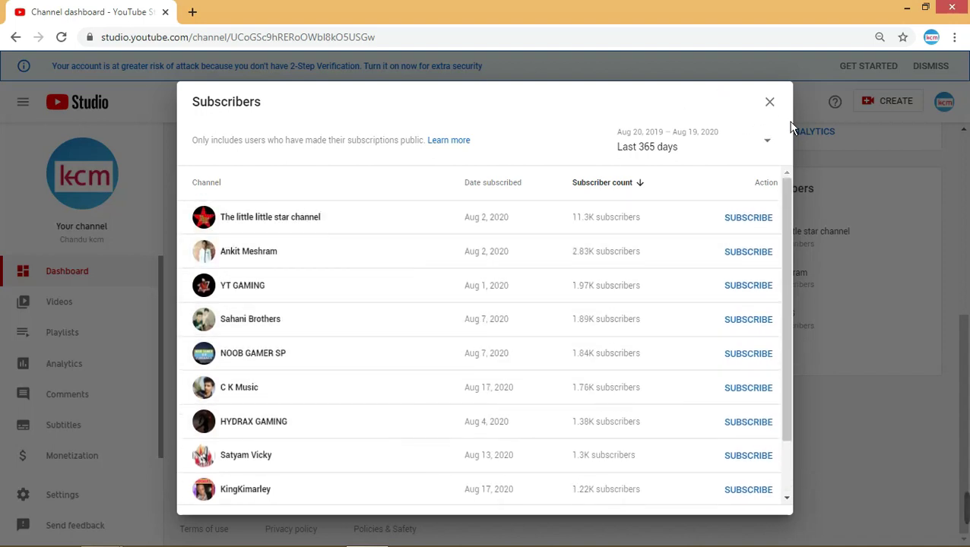
scroll(712, 366, down, 2)
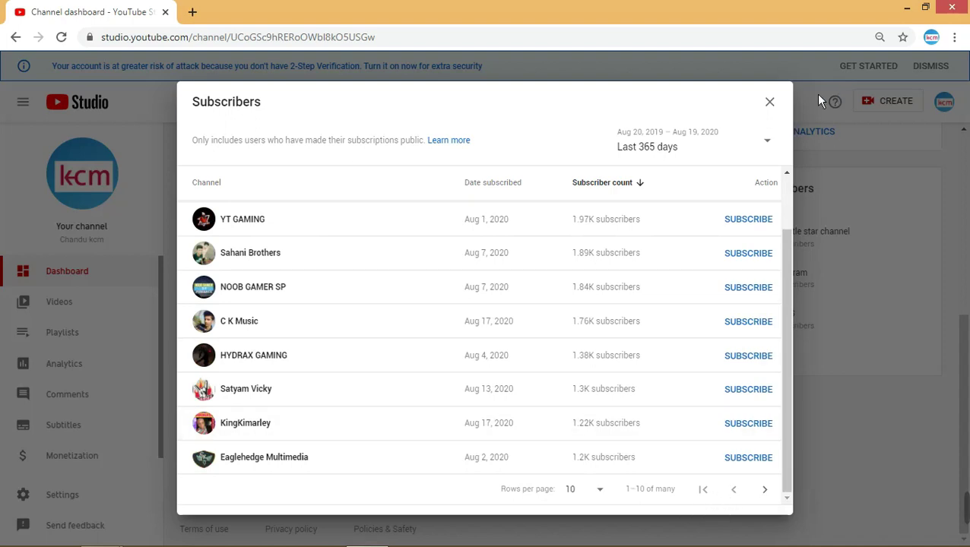
- Show 50 subscribers per page and review entries 1–50
click(607, 496)
click(605, 491)
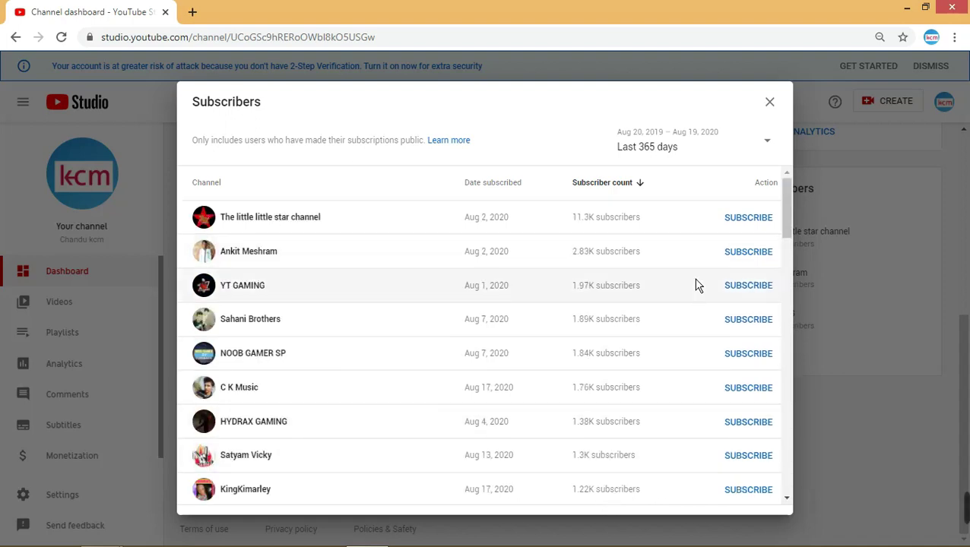
scroll(697, 283, down, 18)
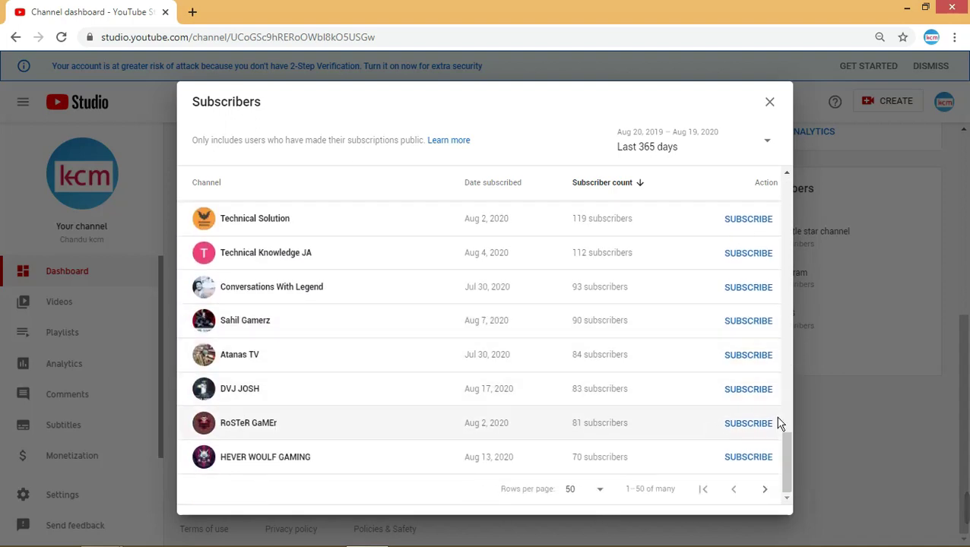
scroll(748, 342, up, 5)
scroll(703, 355, up, 5)
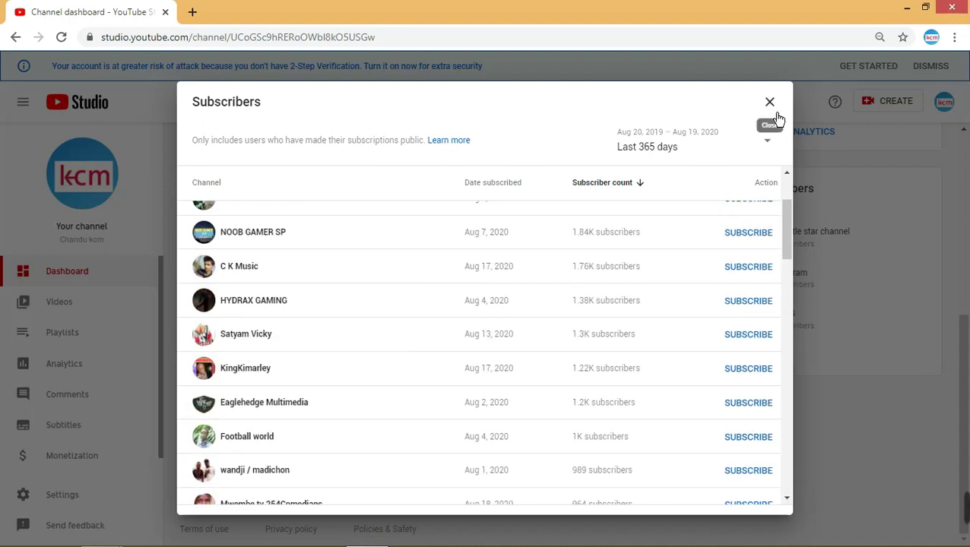
- Close the Subscribers dialog and scroll back to the top of the dashboard
click(769, 102)
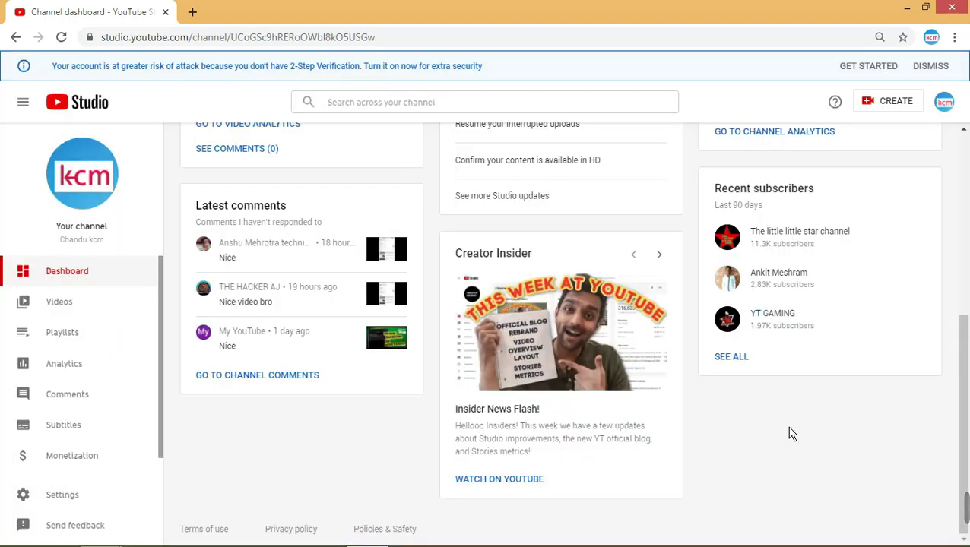
scroll(791, 432, up, 3)
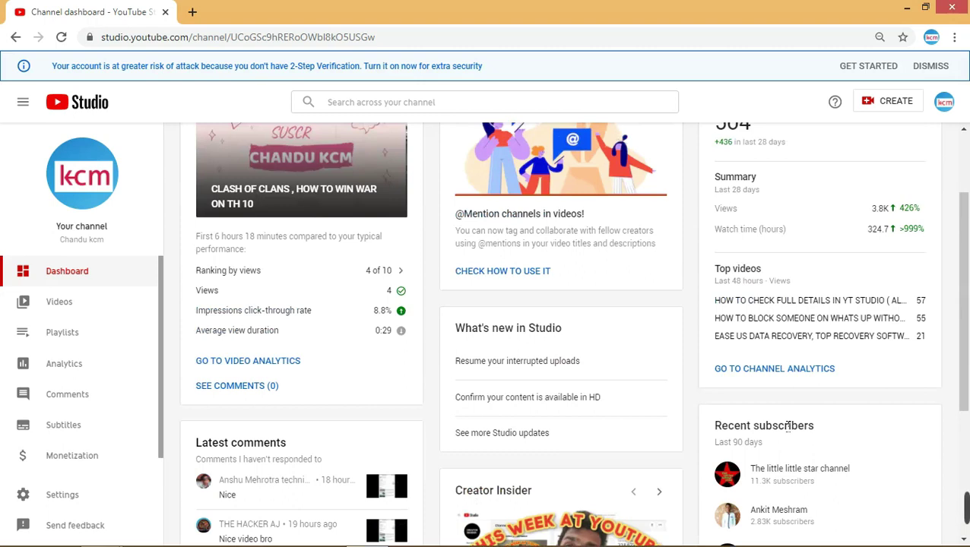
scroll(791, 431, up, 2)
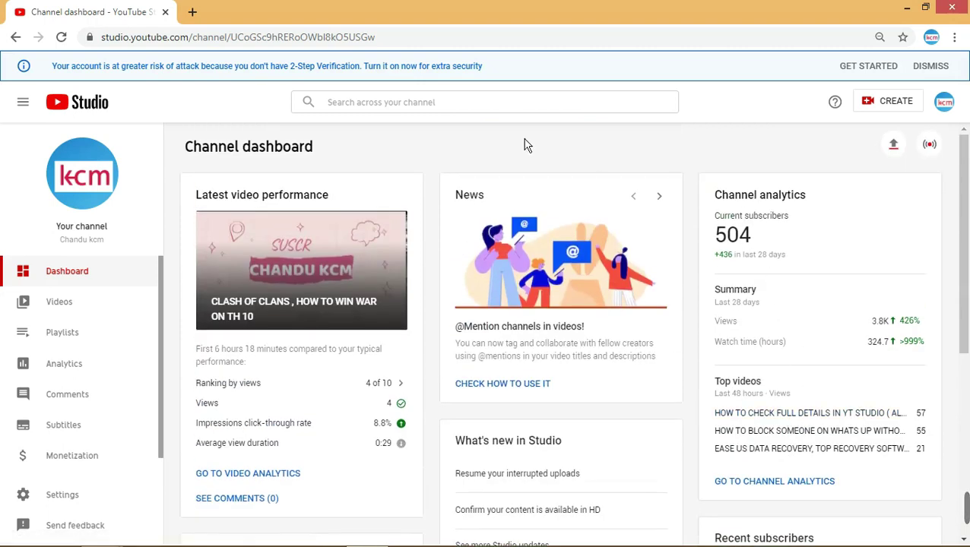
- Open Settings and browse the General currency list, keeping USD — US Dollar
click(106, 507)
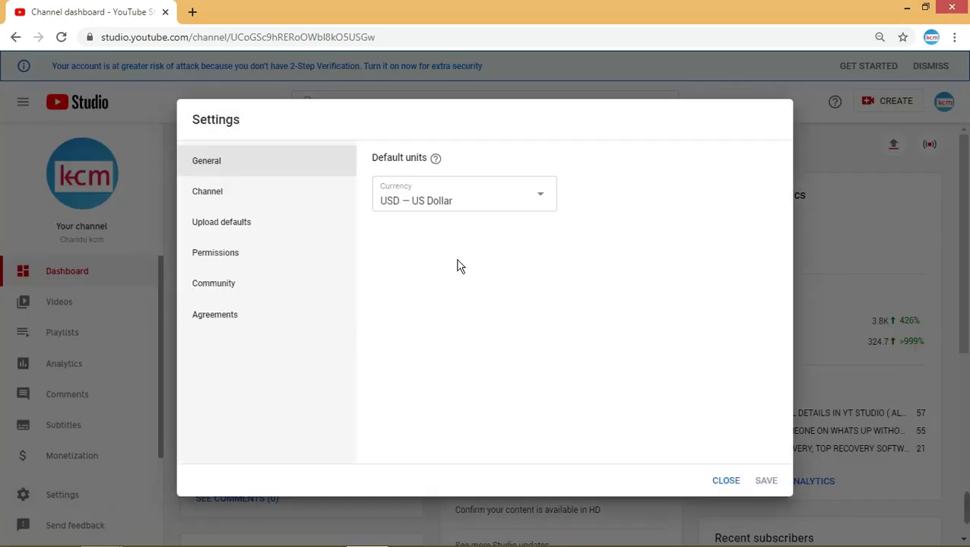
click(545, 217)
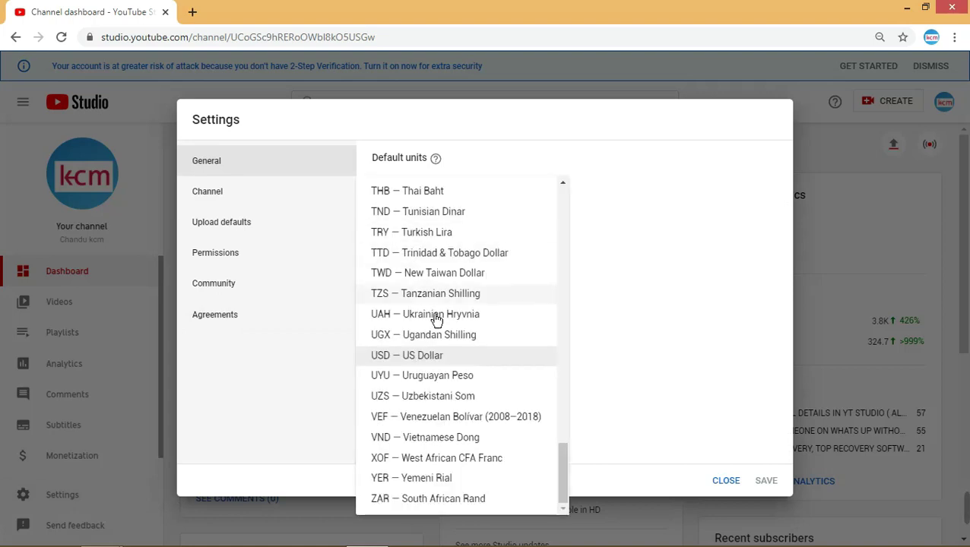
scroll(473, 404, up, 20)
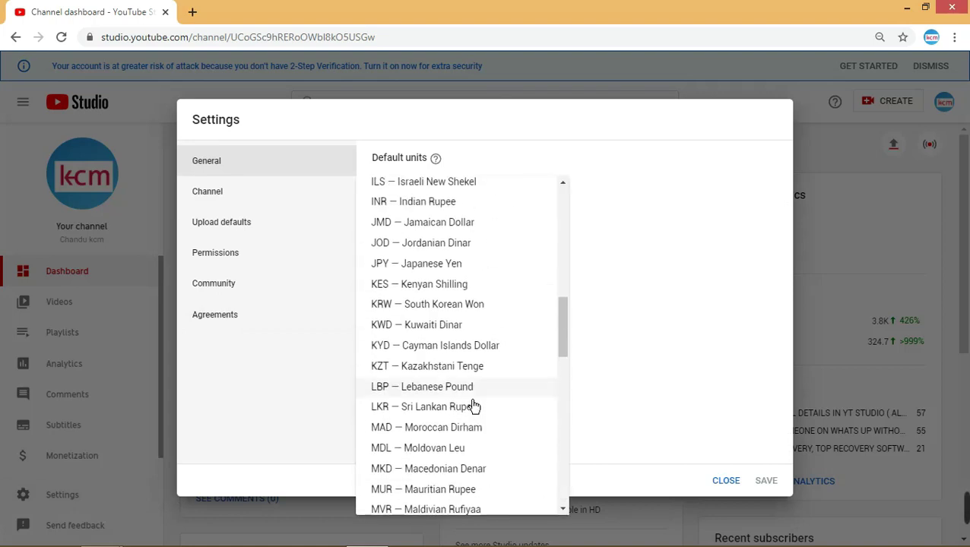
scroll(472, 406, down, 5)
scroll(472, 399, up, 5)
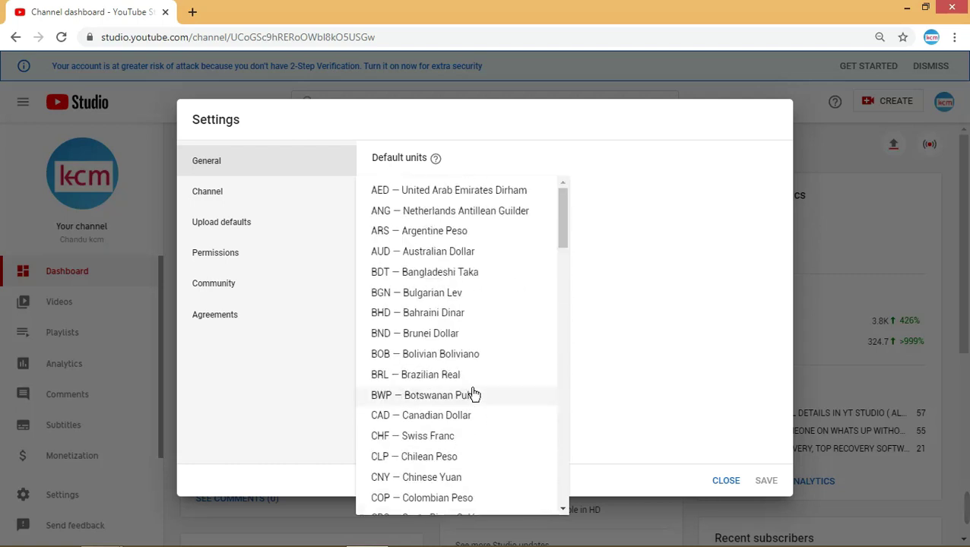
scroll(472, 393, down, 2)
scroll(472, 393, up, 2)
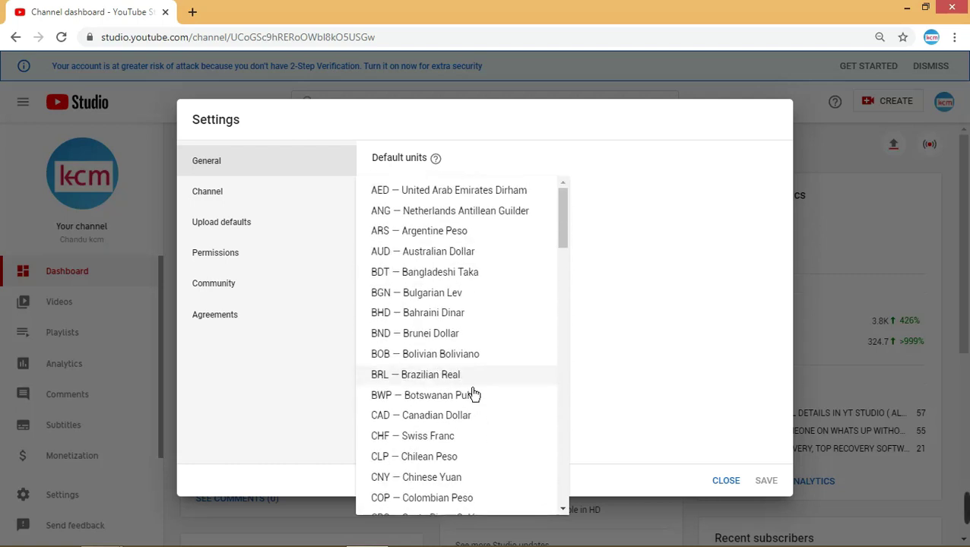
scroll(473, 394, down, 20)
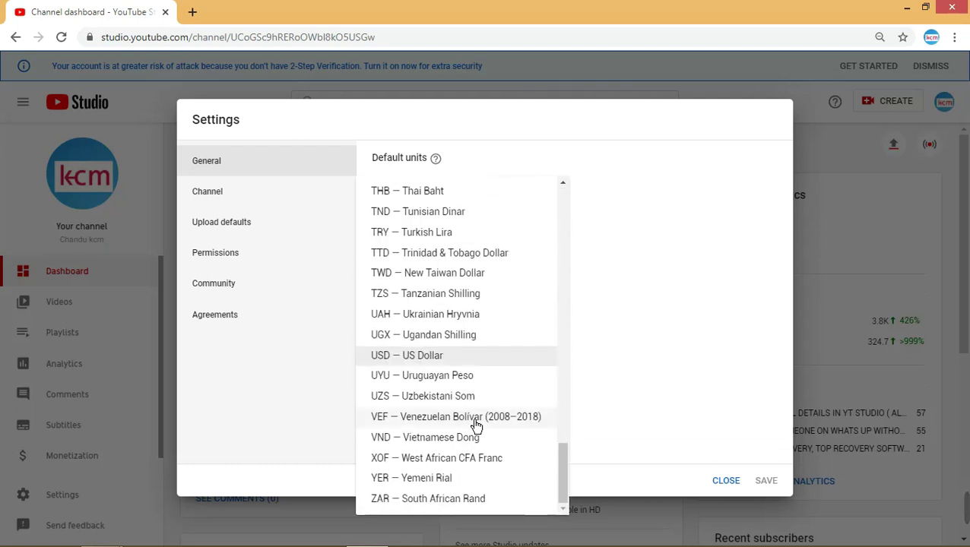
click(699, 379)
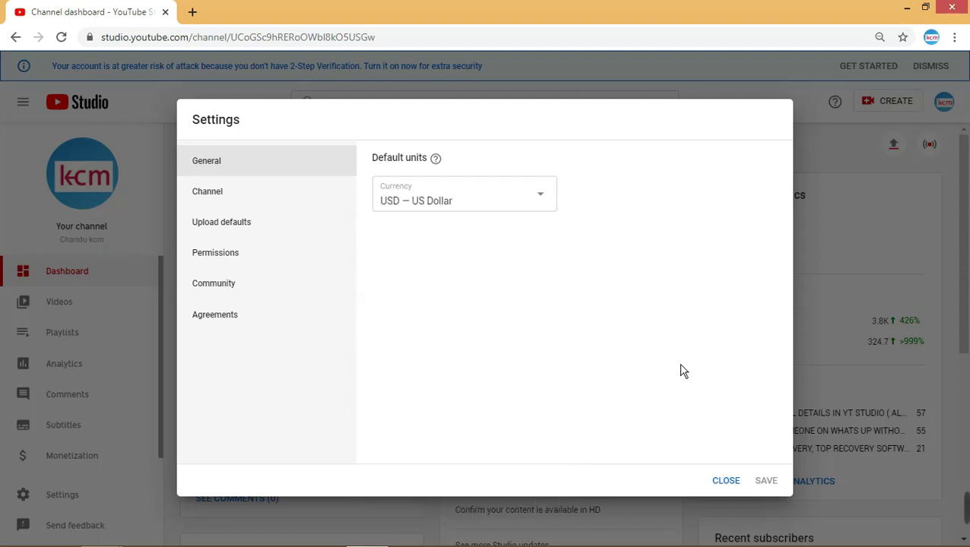
- Under Channel > Basic info, check the Country list and leave India selected
click(299, 202)
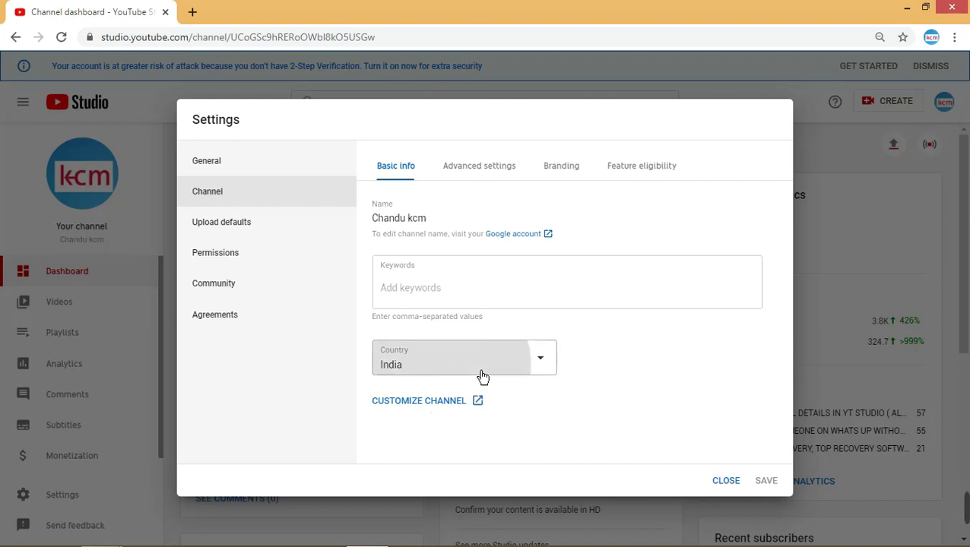
click(539, 357)
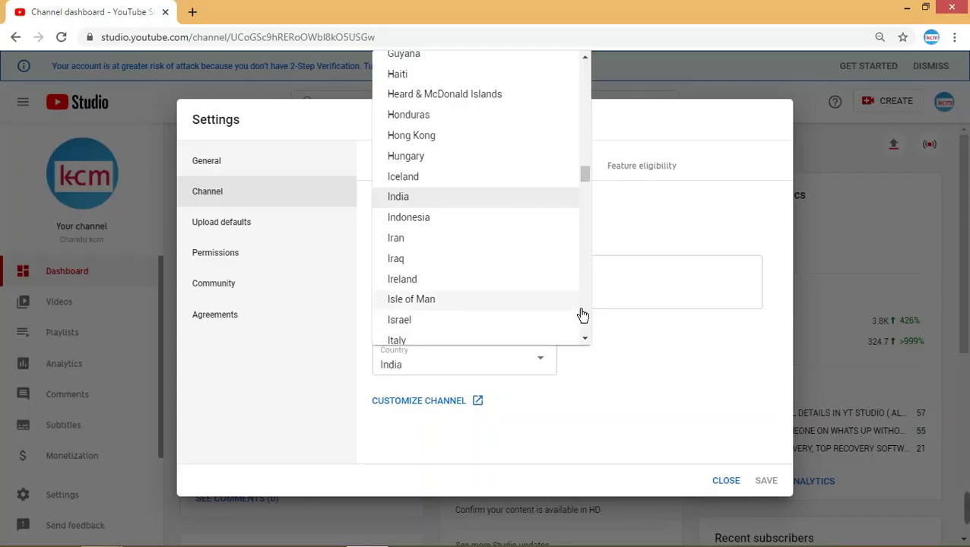
scroll(537, 229, up, 4)
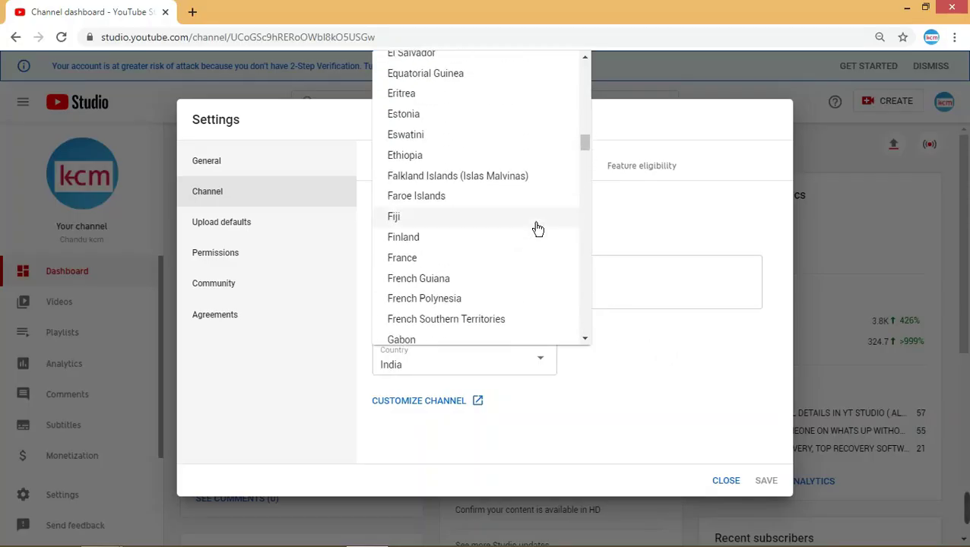
scroll(561, 262, down, 12)
click(741, 398)
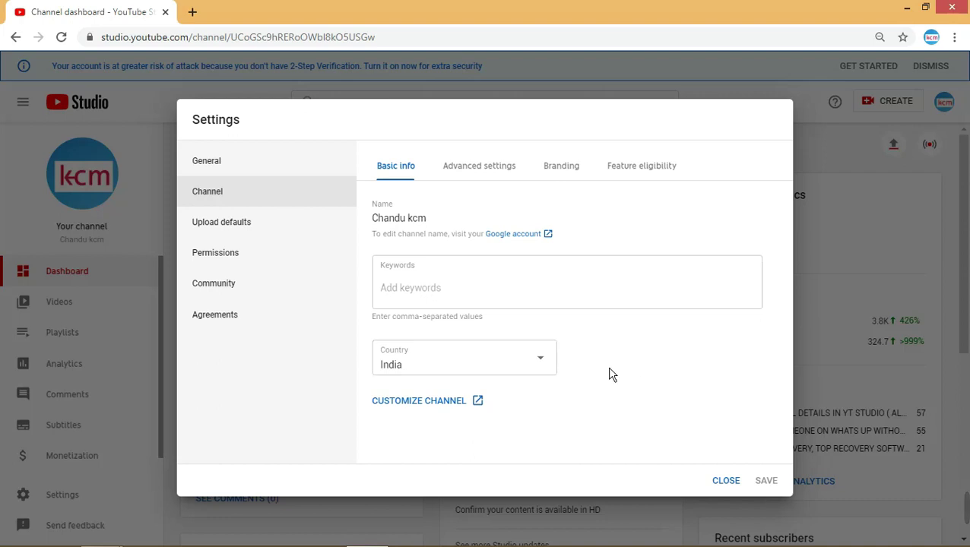
click(490, 367)
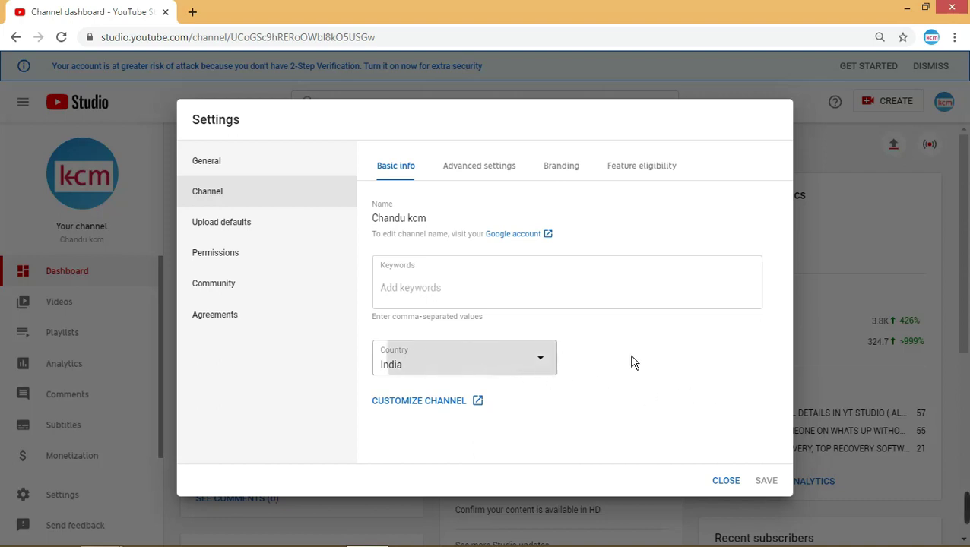
click(734, 398)
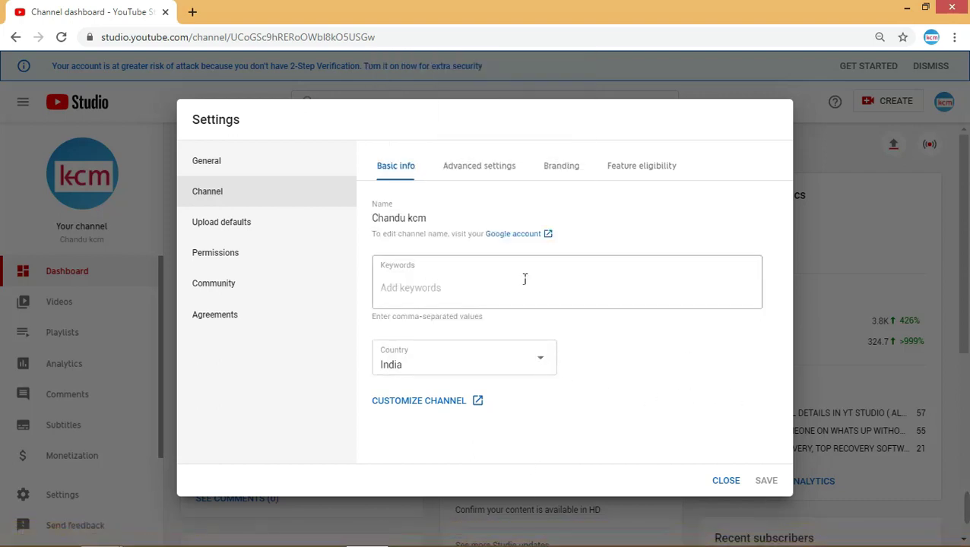
- Review the Upload defaults form, then view the Permissions section's access list
click(286, 238)
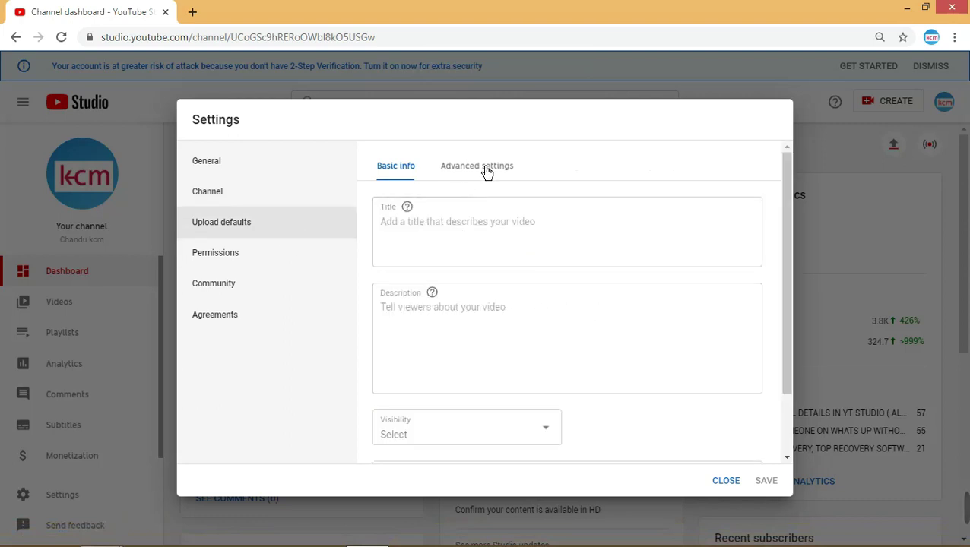
scroll(526, 346, down, 1)
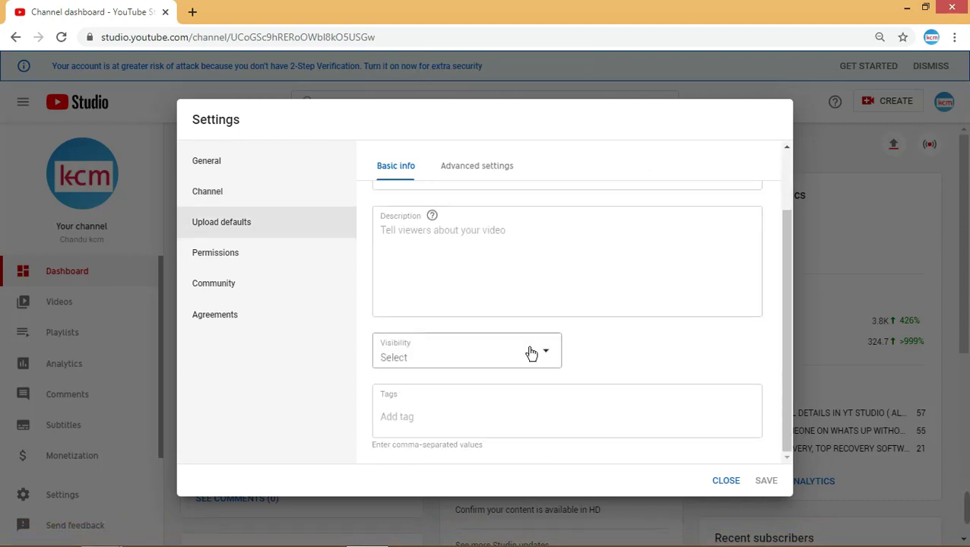
click(272, 267)
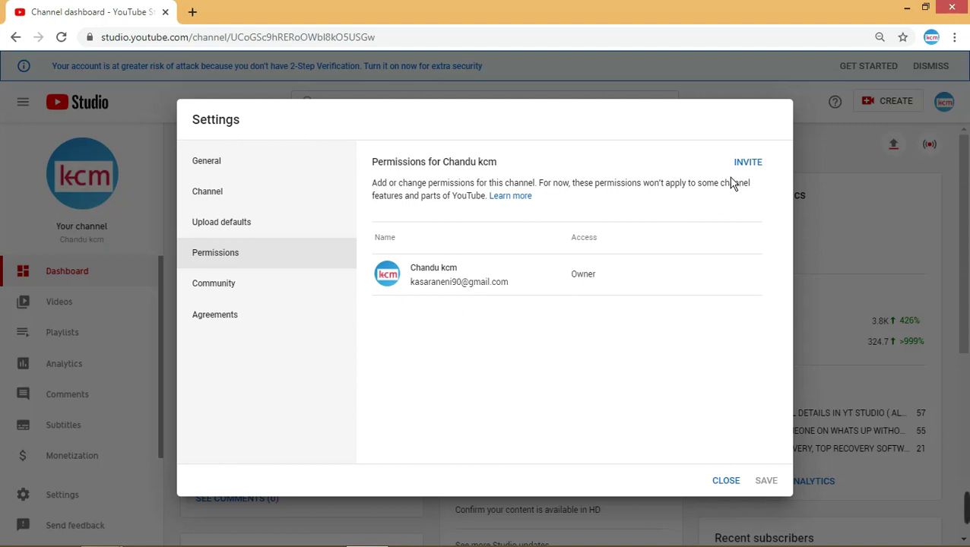
- Start a new channel invitation from the Permissions page
click(752, 166)
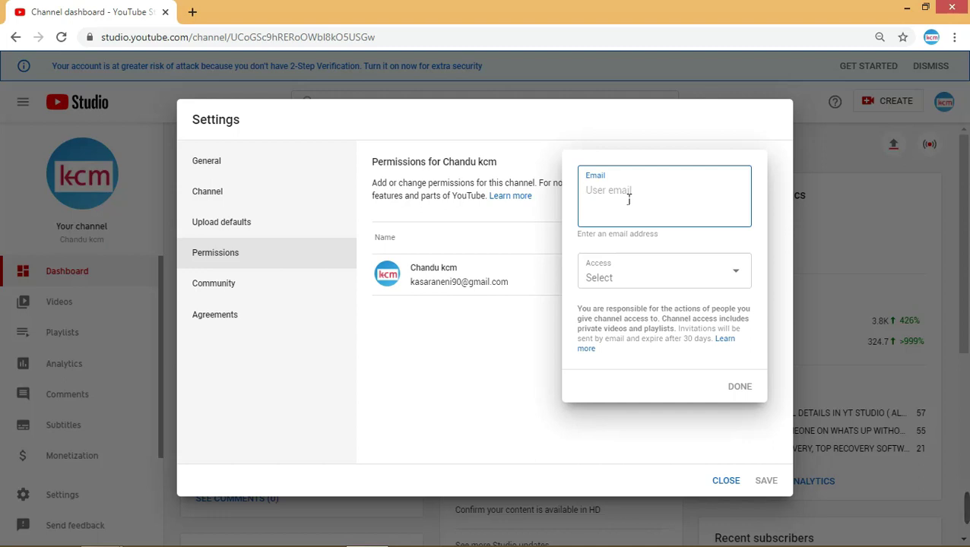
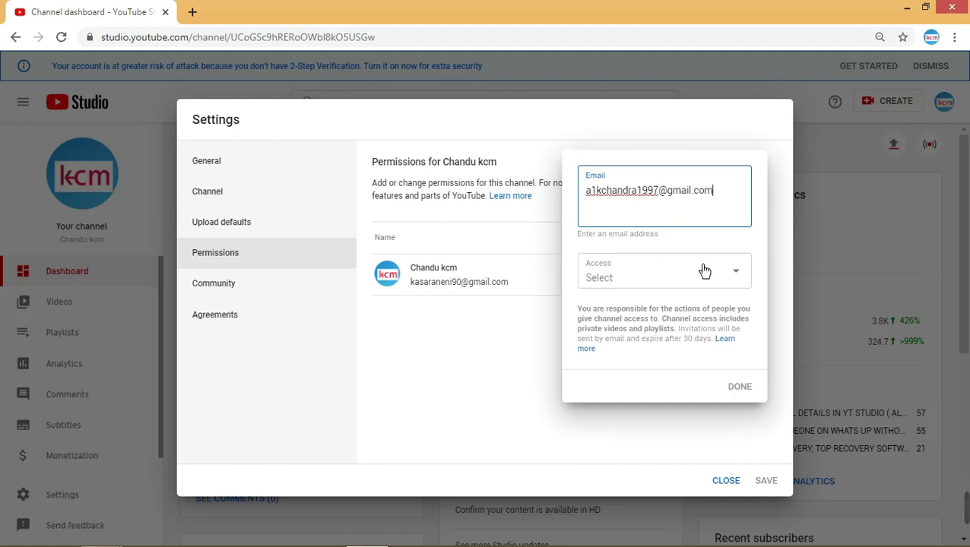
- Enter the invitee's e-mail, give Viewer (limited) access, and add the invitation to the list
click(688, 277)
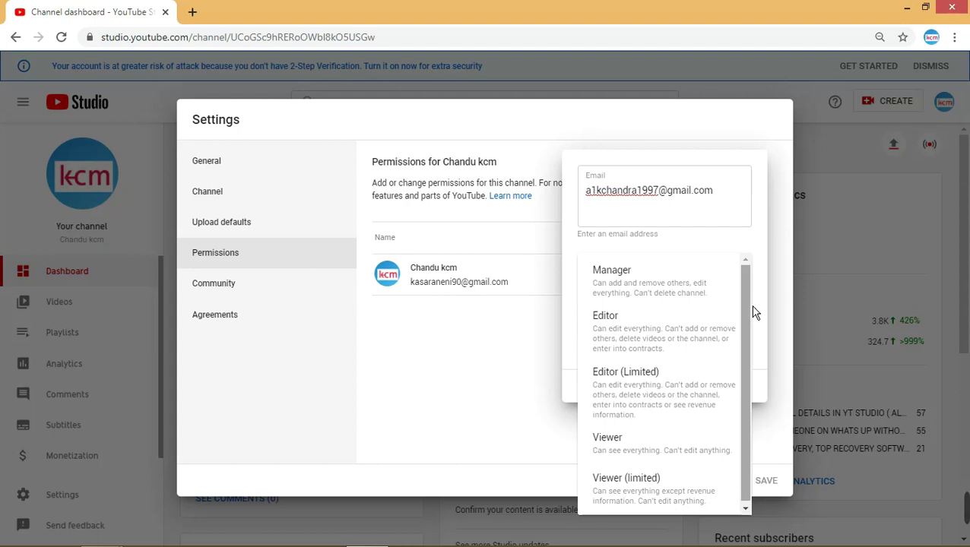
scroll(752, 314, down, 1)
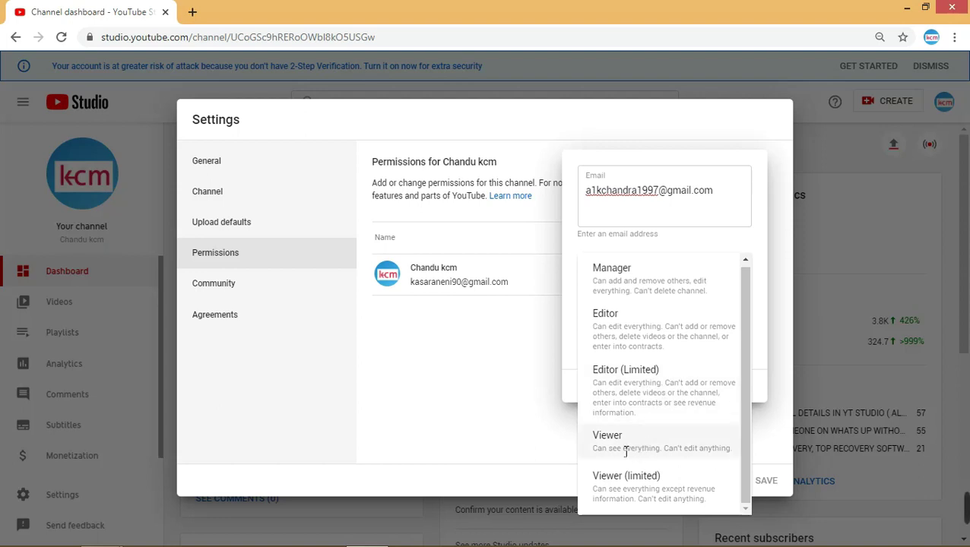
click(643, 491)
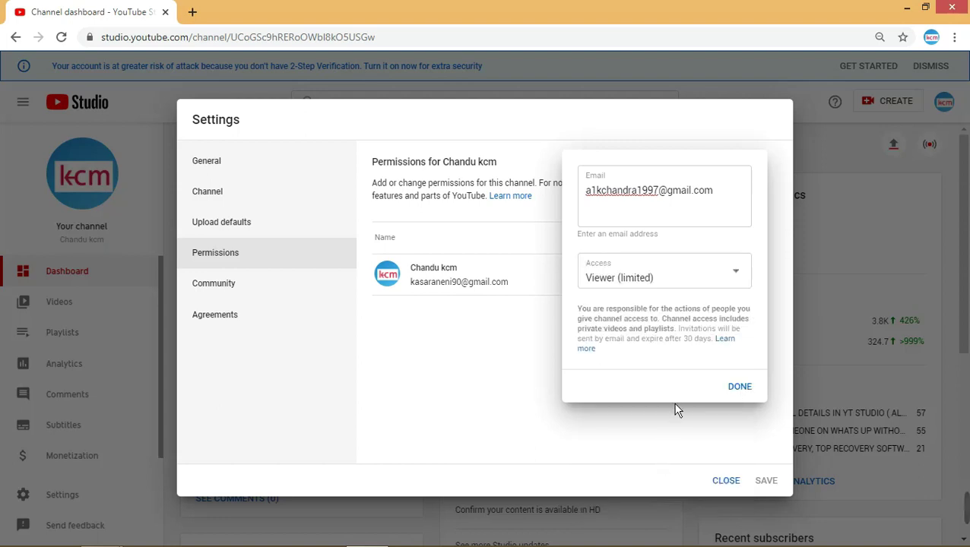
click(746, 280)
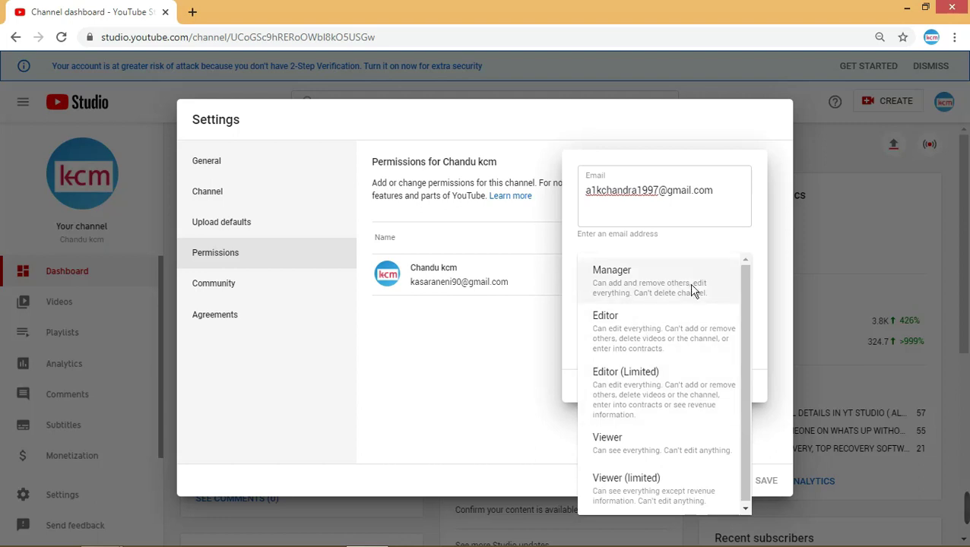
click(560, 403)
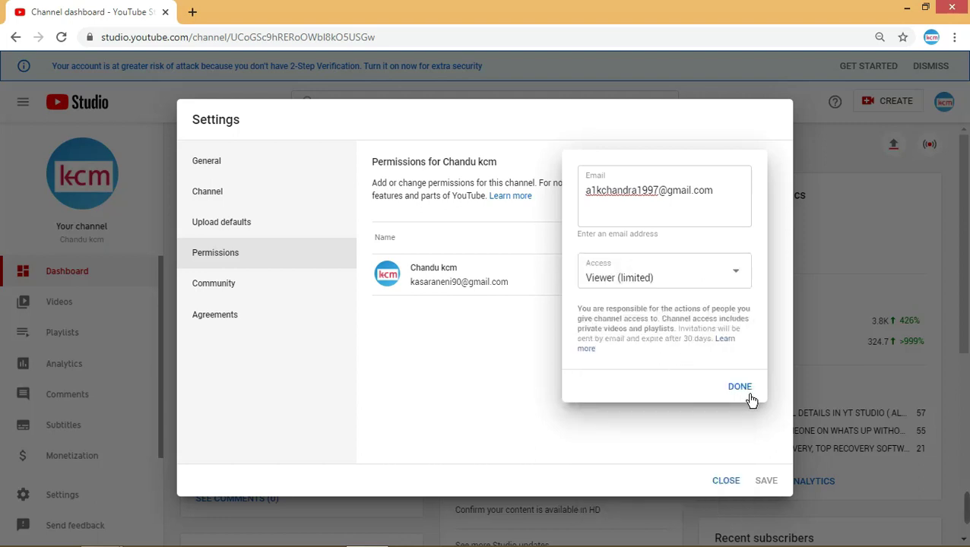
click(750, 400)
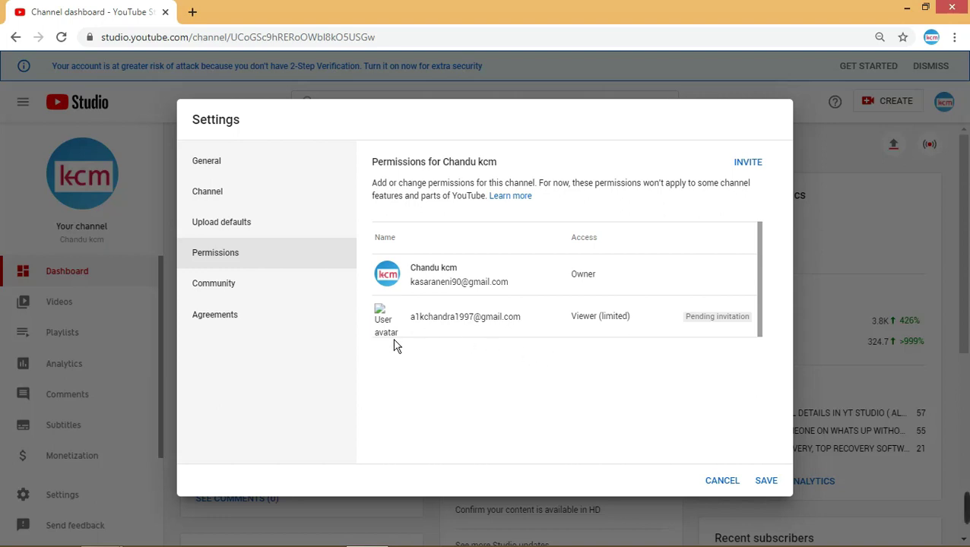
- Save the pending Viewer (limited) invitation and return to the Channel dashboard
mouse_move(734, 325)
click(769, 486)
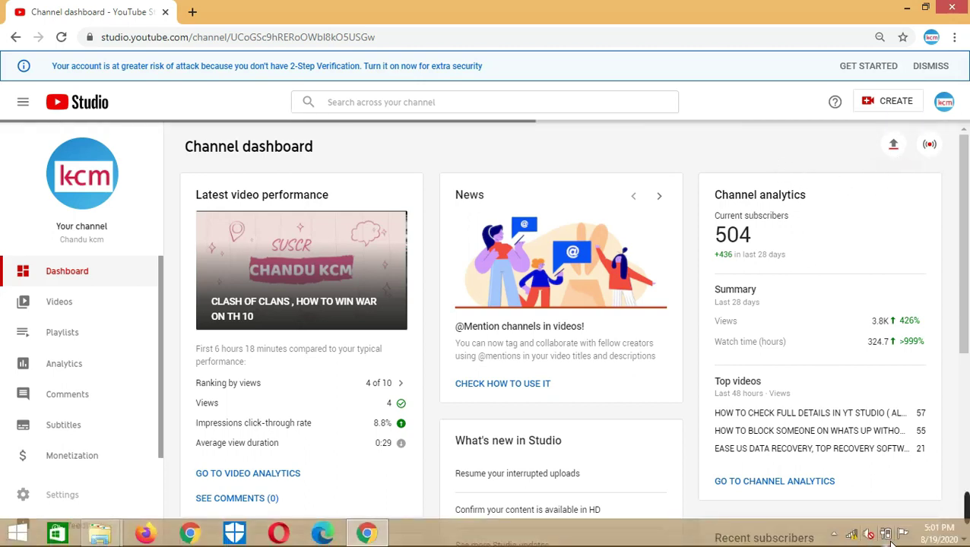
- Check the Wi-Fi connection in the Windows network flyout, then close it
click(863, 542)
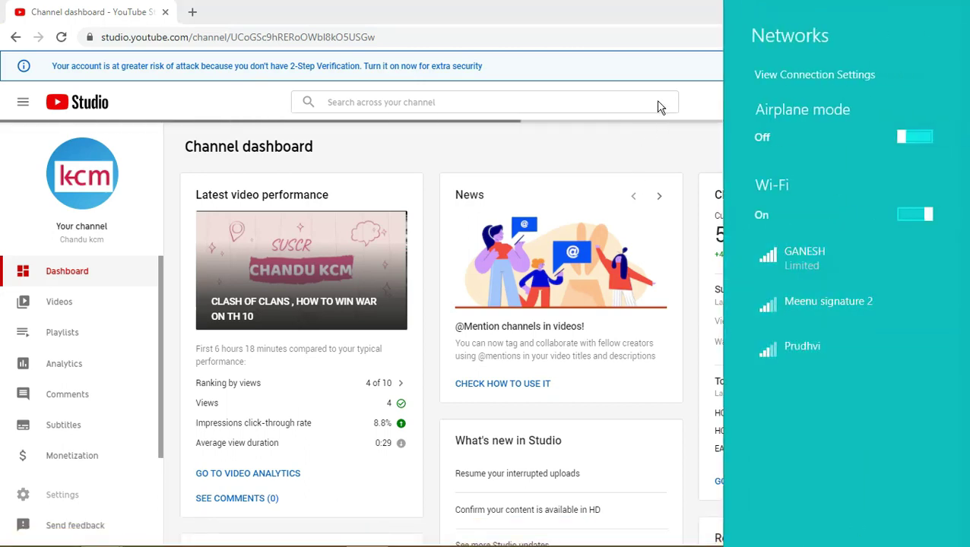
click(728, 147)
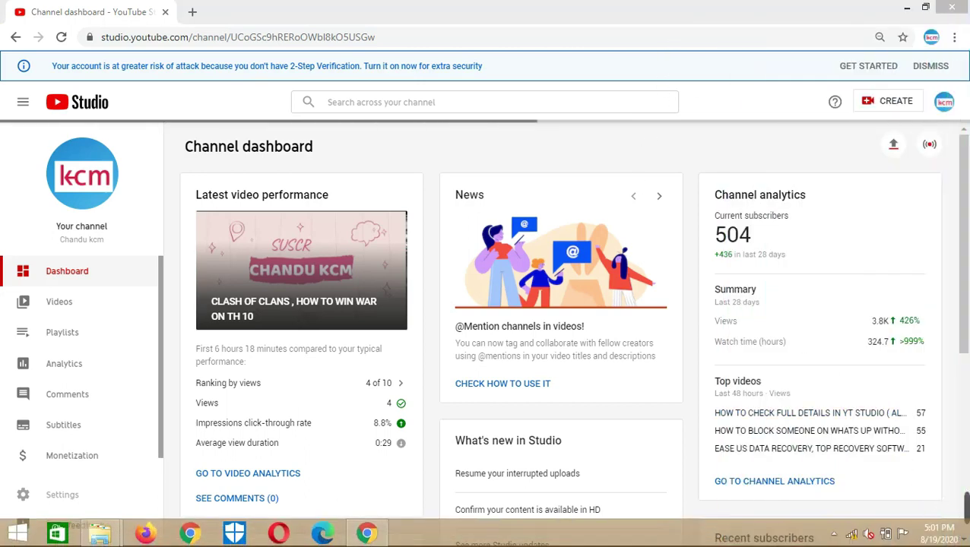
mouse_move(684, 521)
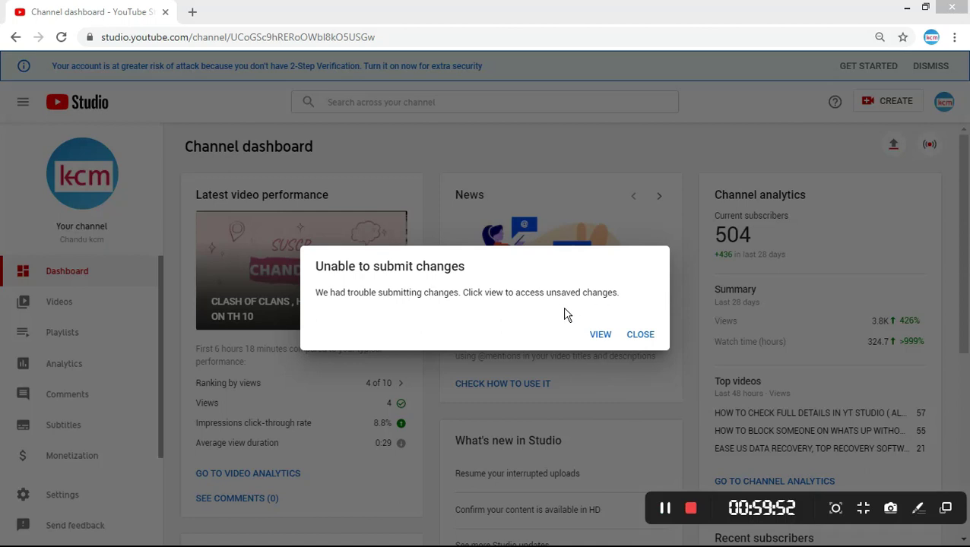
- Reopen the failed changes and save the pending invitation again
click(611, 343)
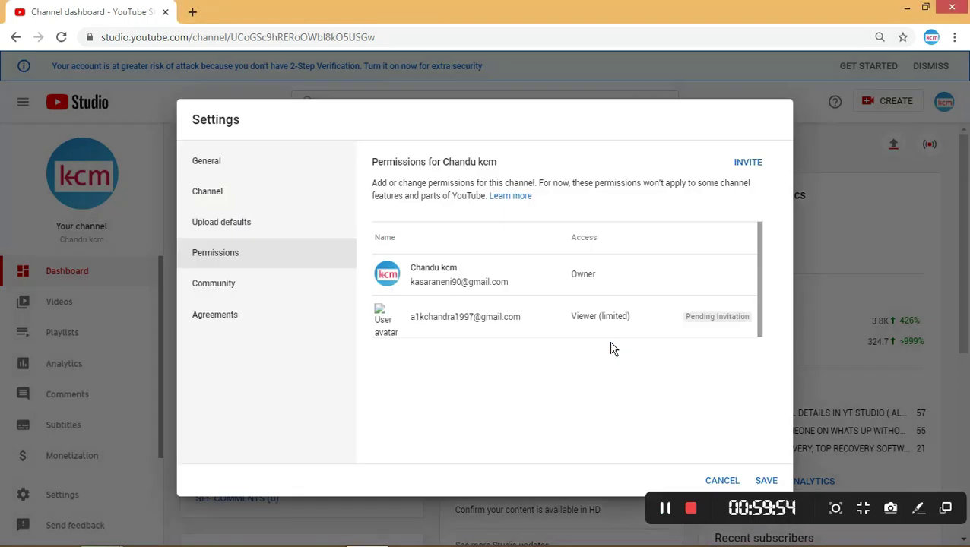
click(768, 483)
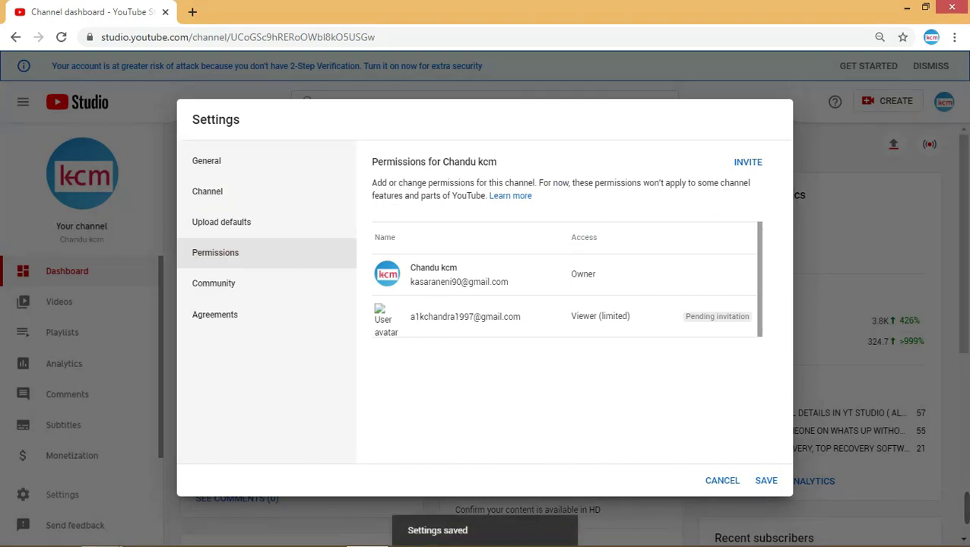
mouse_move(727, 322)
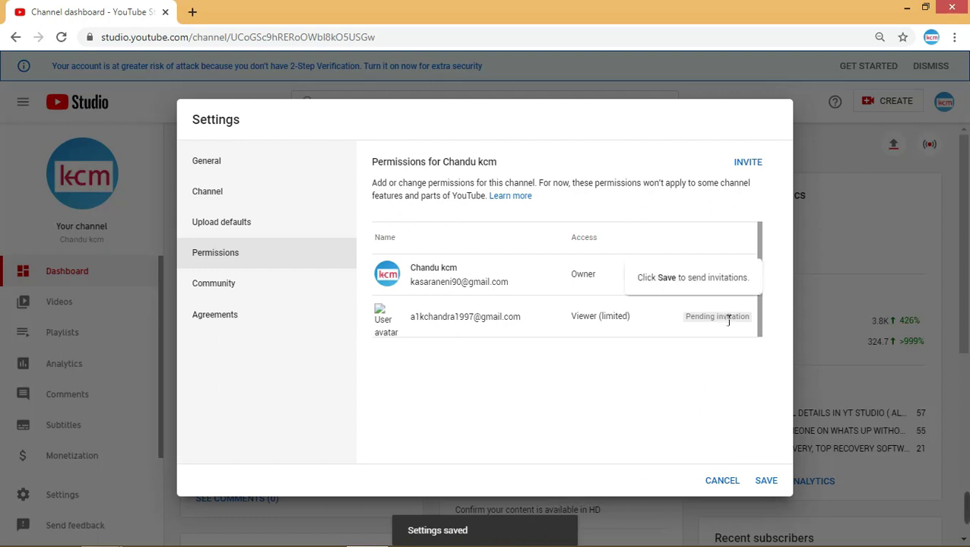
click(766, 482)
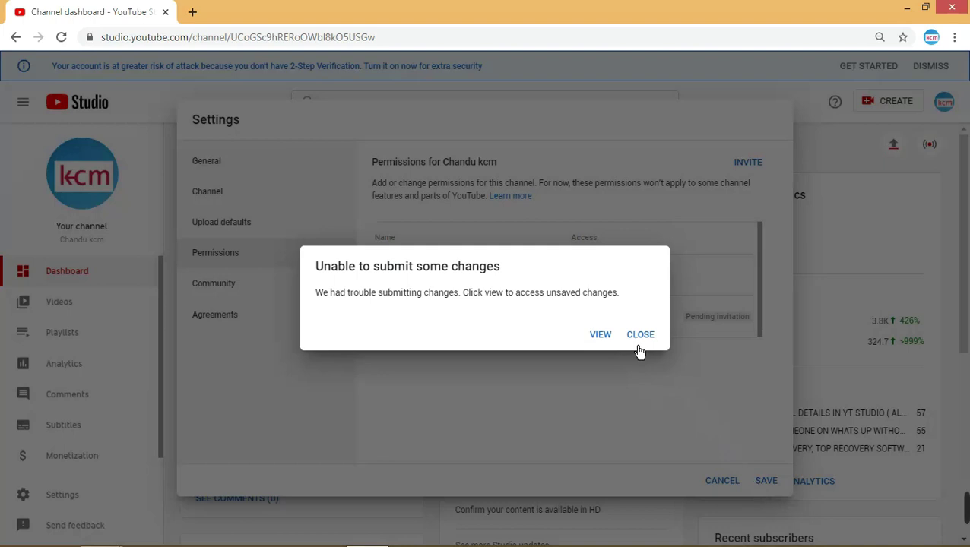
- Dismiss the submission error and retry saving the invitation
click(612, 348)
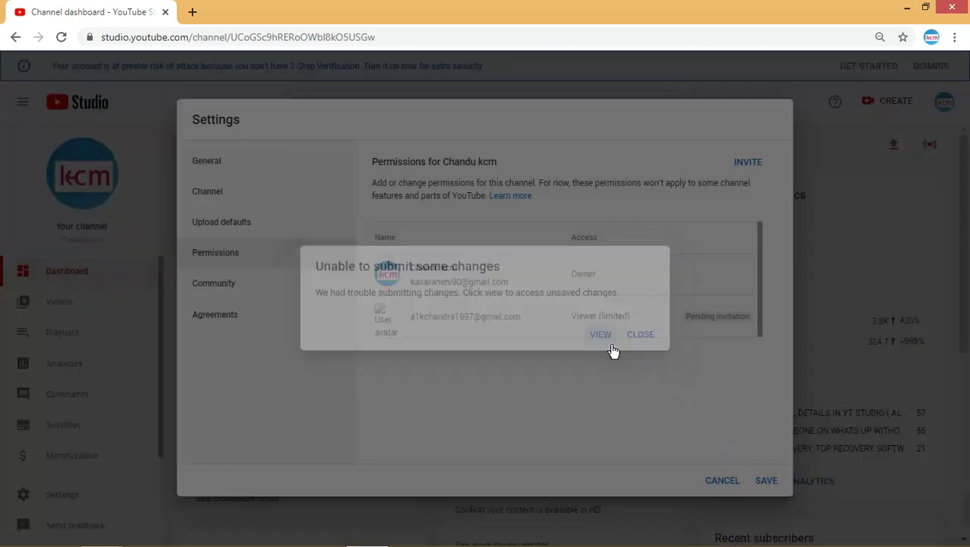
mouse_move(725, 324)
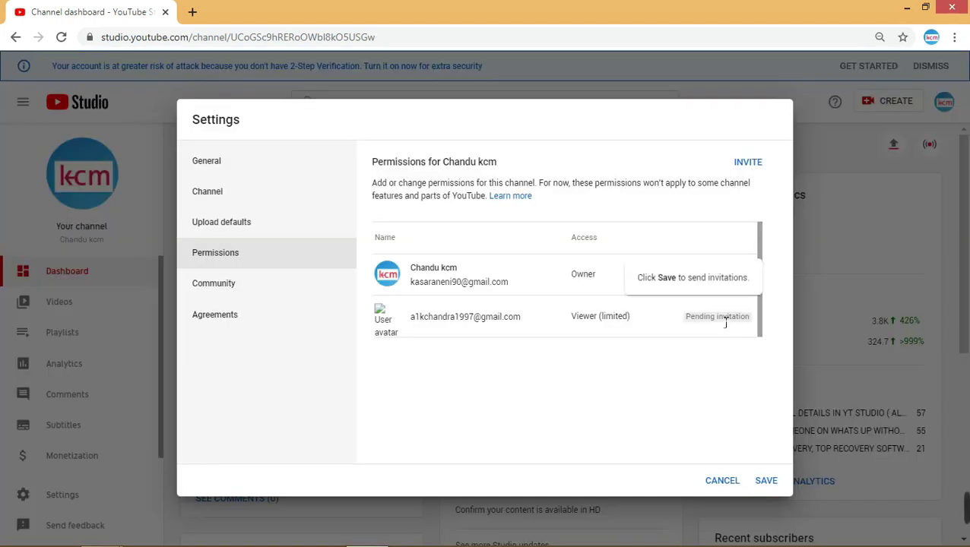
click(764, 492)
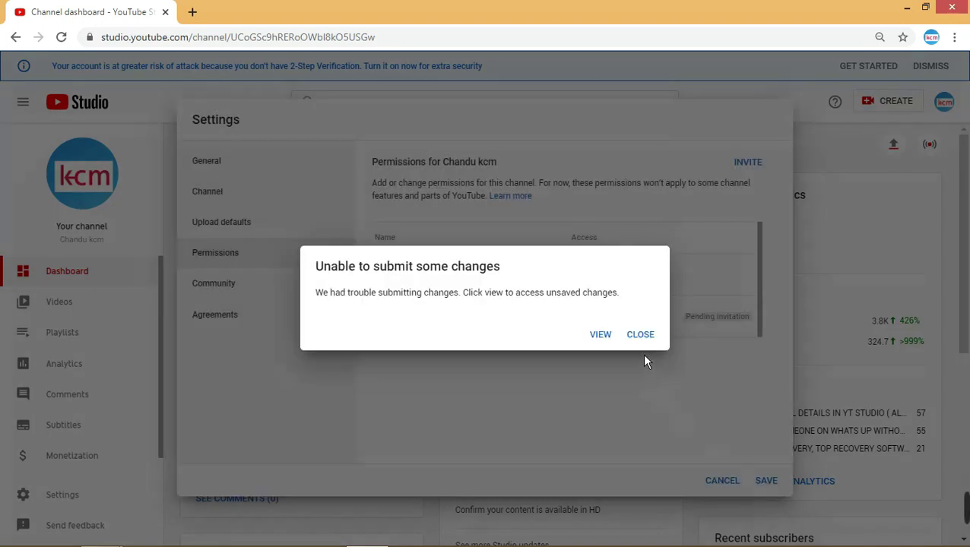
- Switch the invitee's access to Viewer, save, and dismiss the resulting error
click(642, 337)
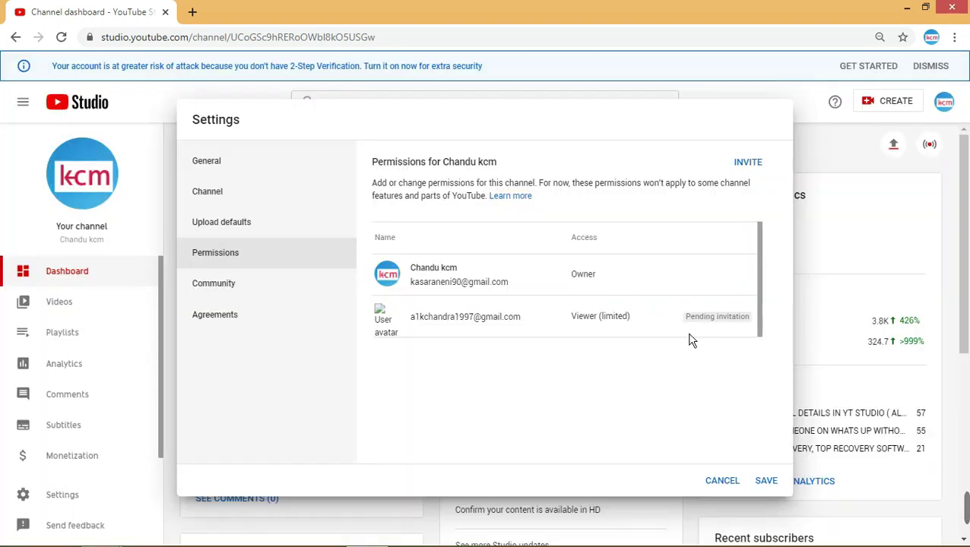
click(627, 325)
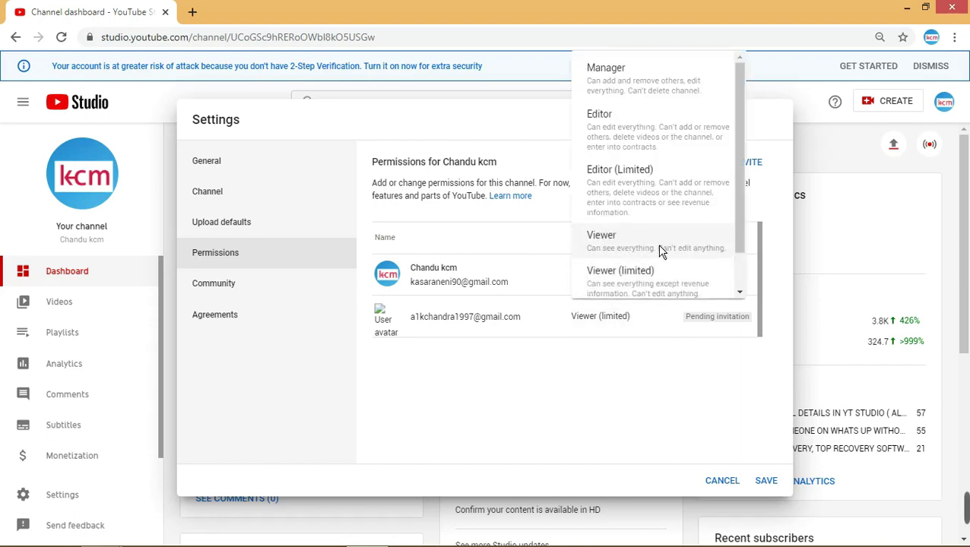
click(638, 251)
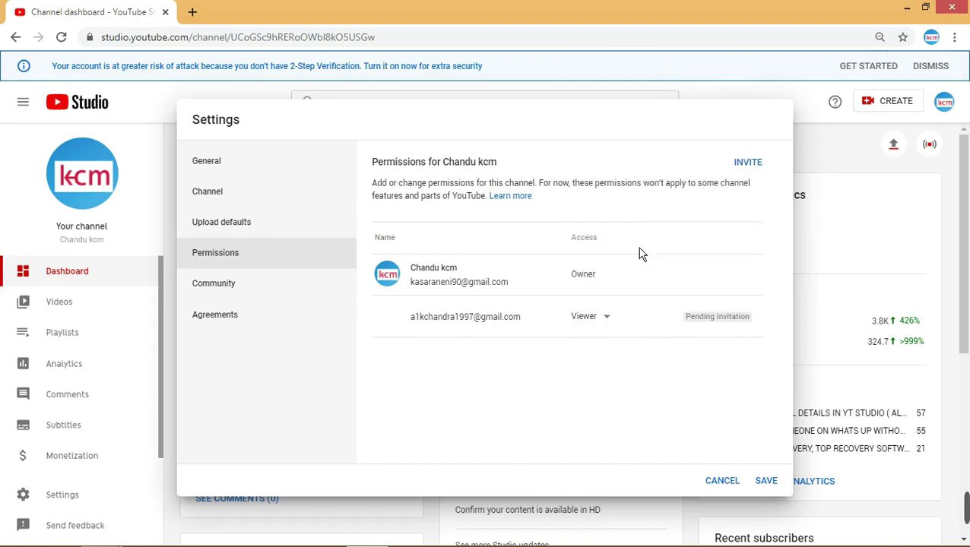
click(778, 490)
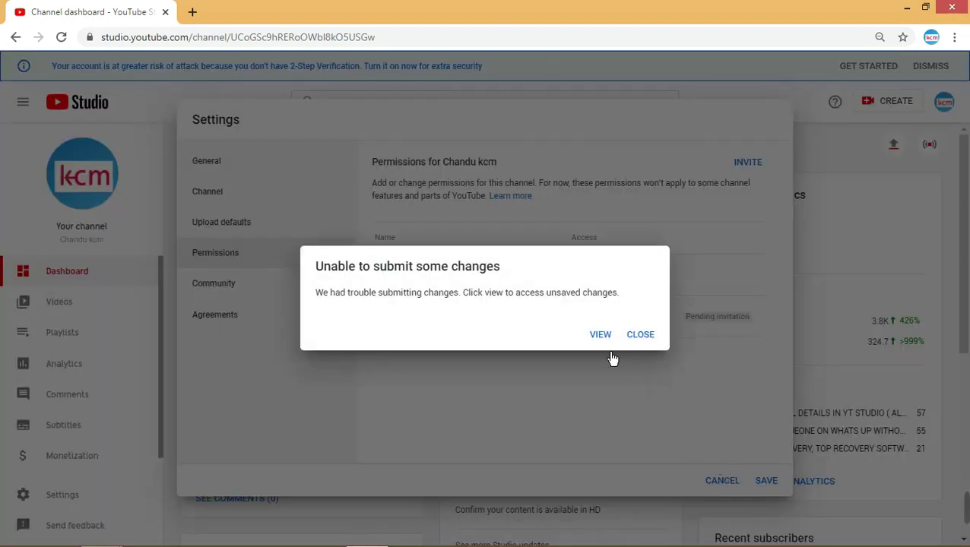
click(642, 342)
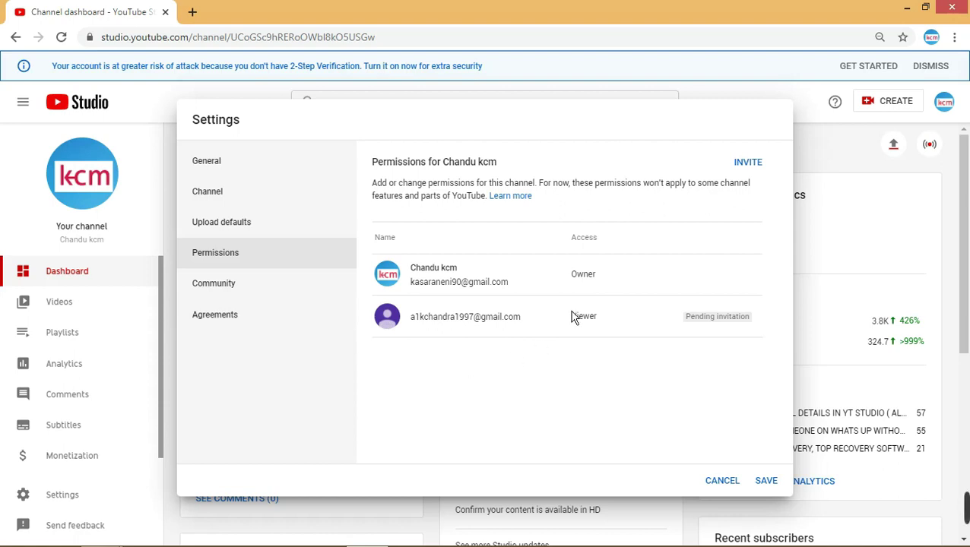
- Repeatedly try to discard the unsaved settings changes, backing out of each confirmation
click(723, 483)
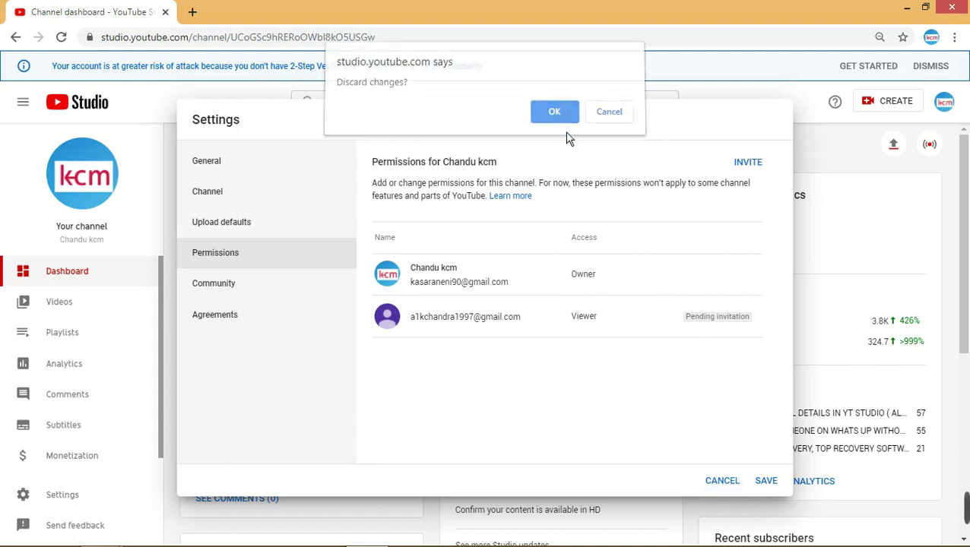
click(564, 125)
click(731, 485)
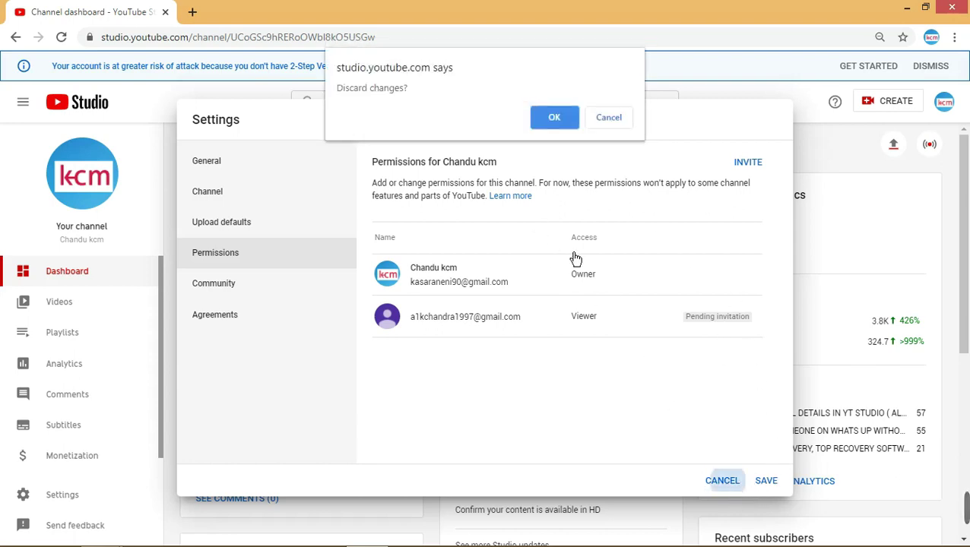
click(572, 125)
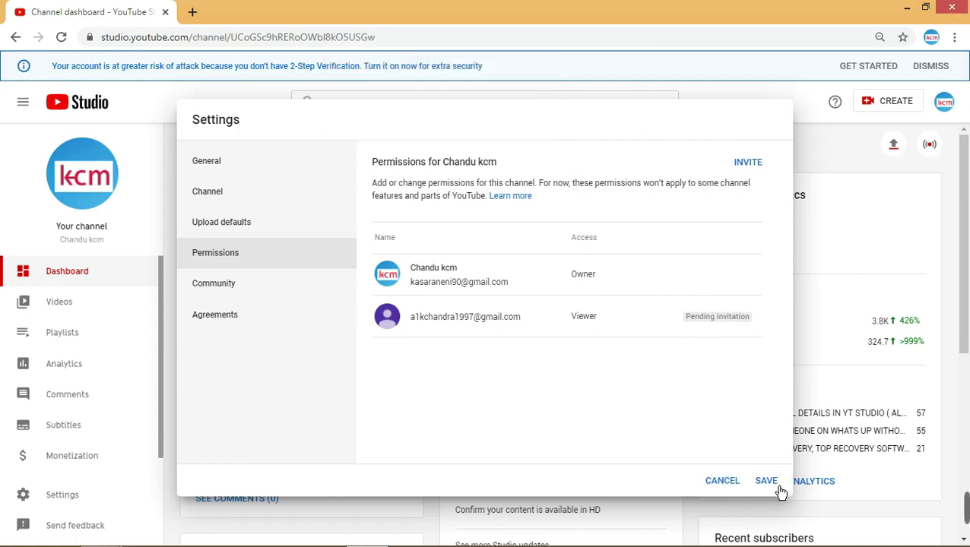
click(723, 483)
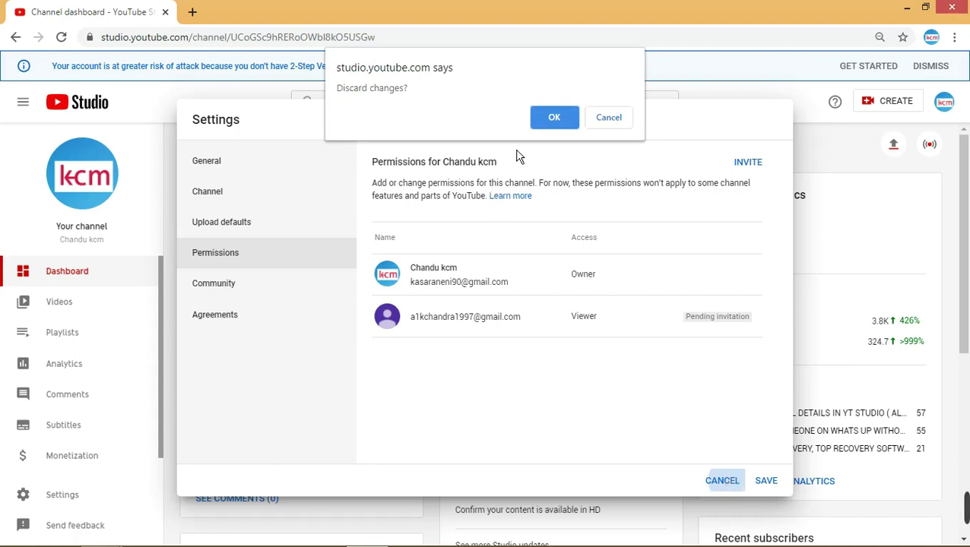
click(554, 119)
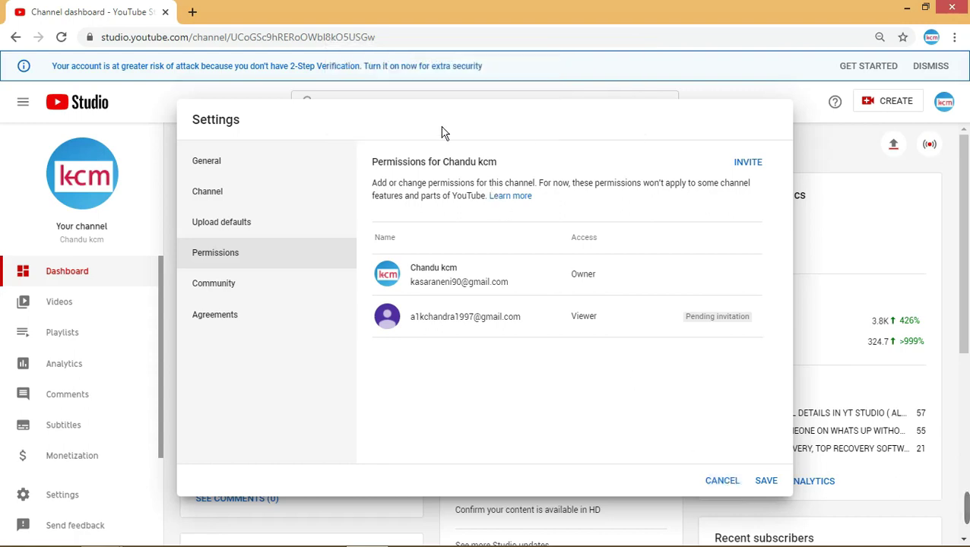
- Try saving the pending permission invitation, then dismiss the submission error
click(266, 293)
click(266, 257)
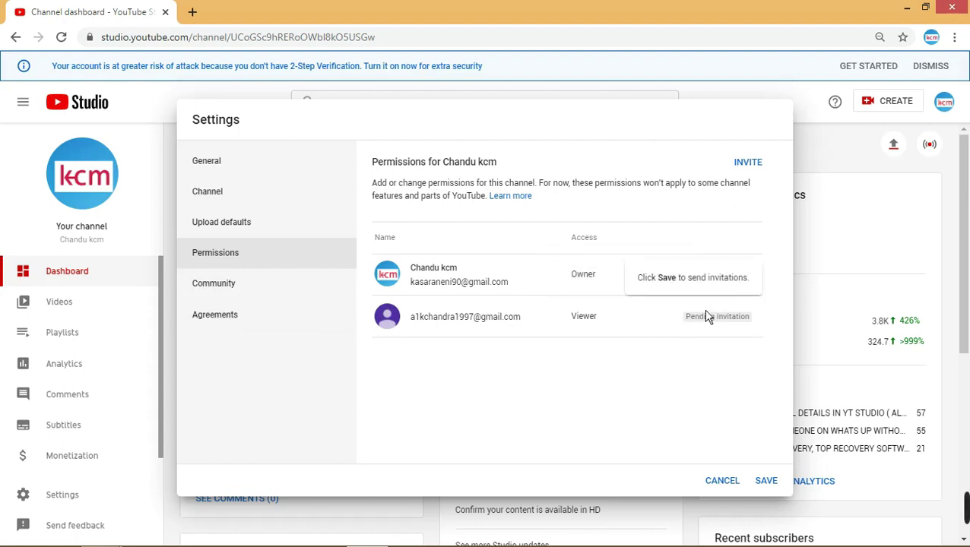
click(767, 482)
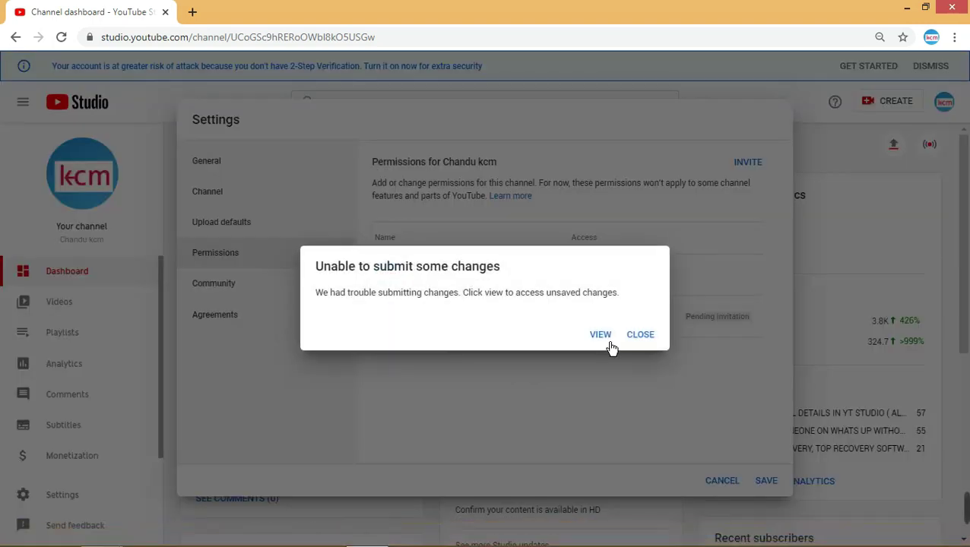
click(640, 335)
right_click(545, 327)
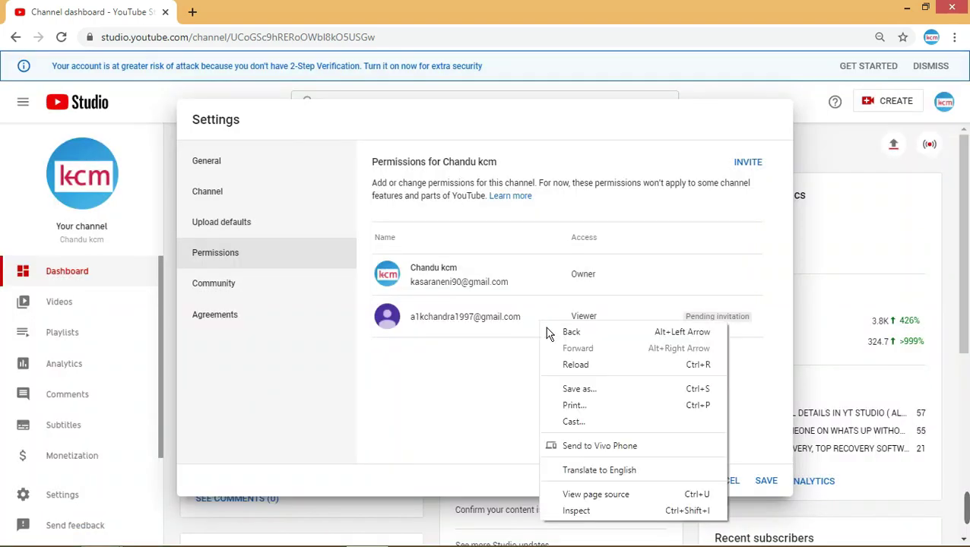
click(496, 335)
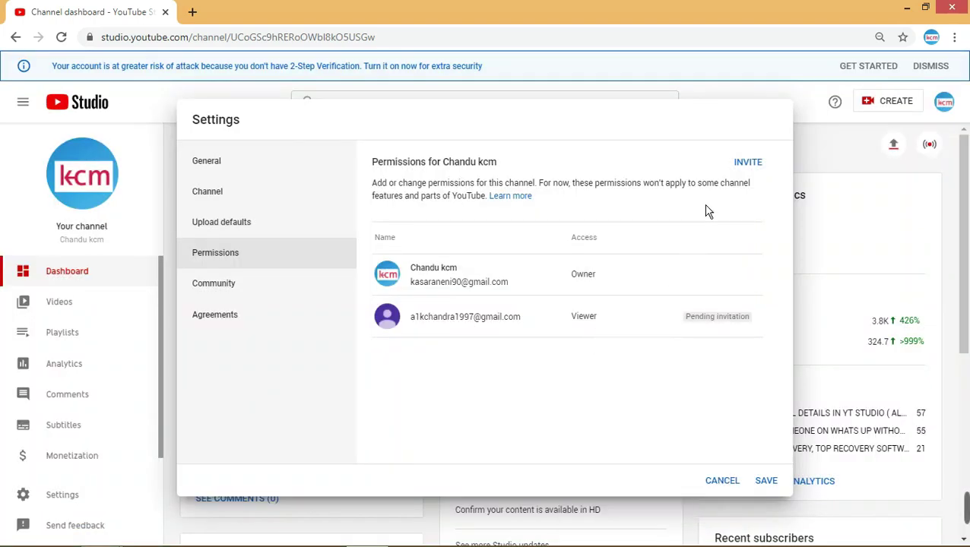
- Review Community automated filters and the Agreements terms of service, keeping the settings open
click(216, 287)
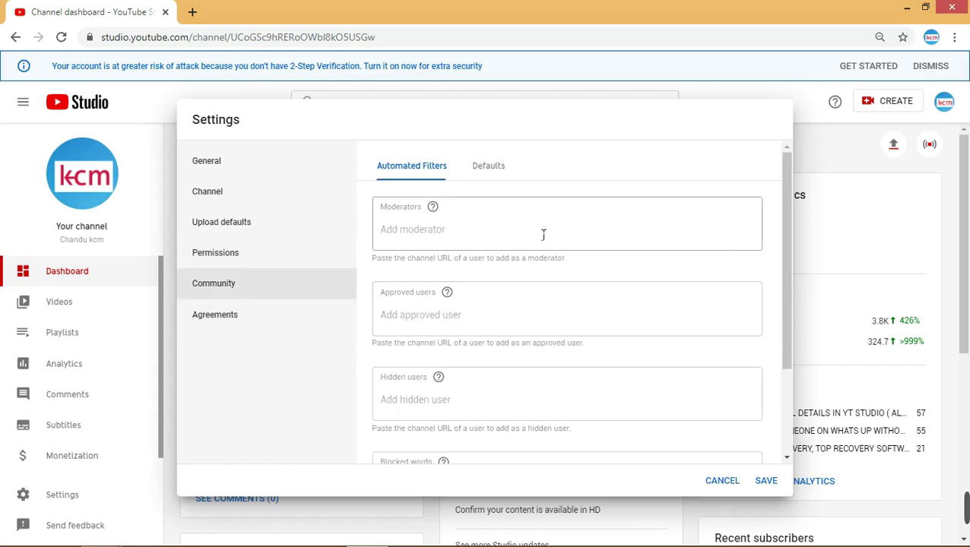
scroll(593, 315, down, 2)
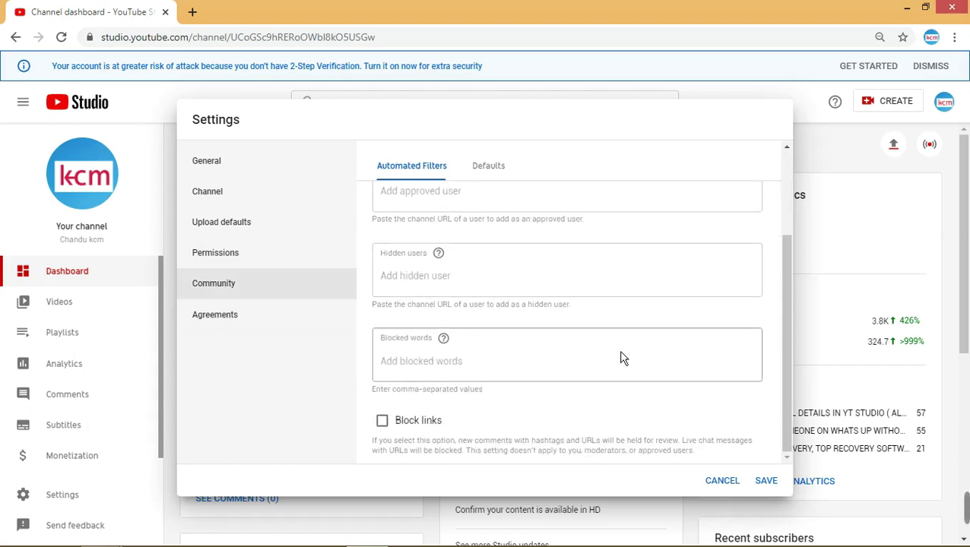
scroll(455, 342, up, 2)
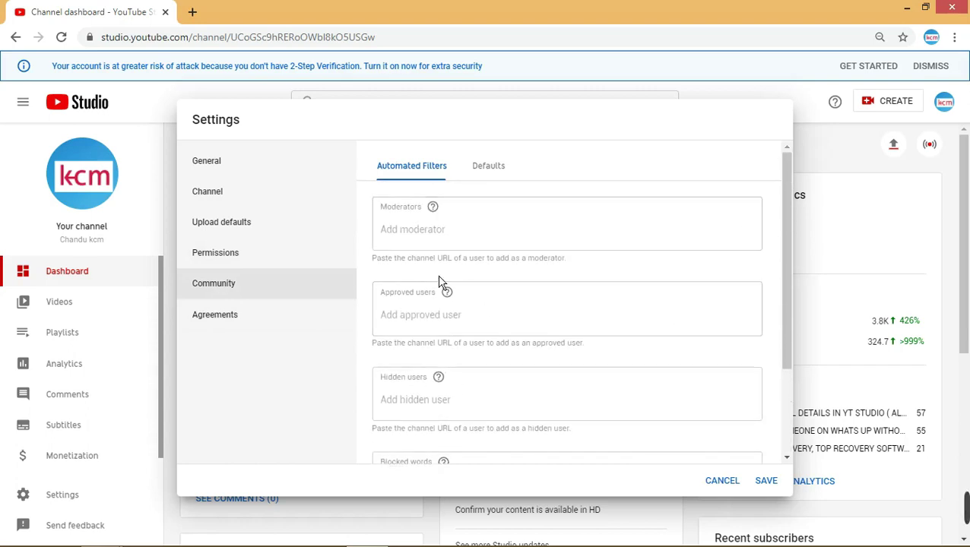
click(259, 341)
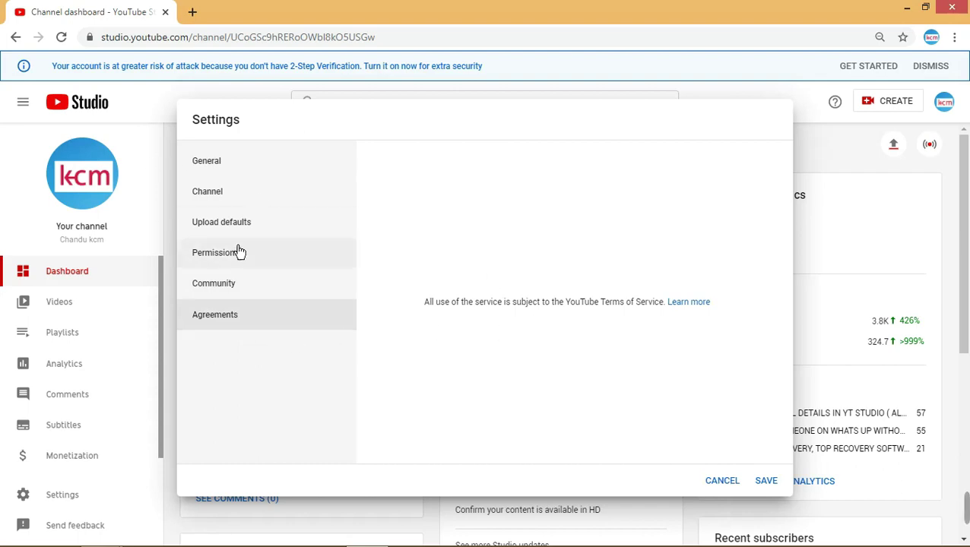
click(722, 482)
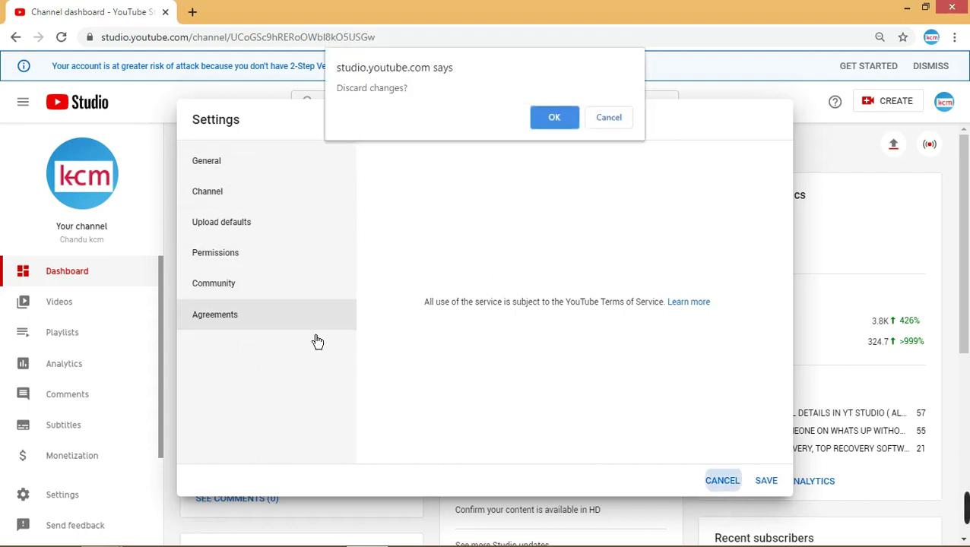
click(574, 128)
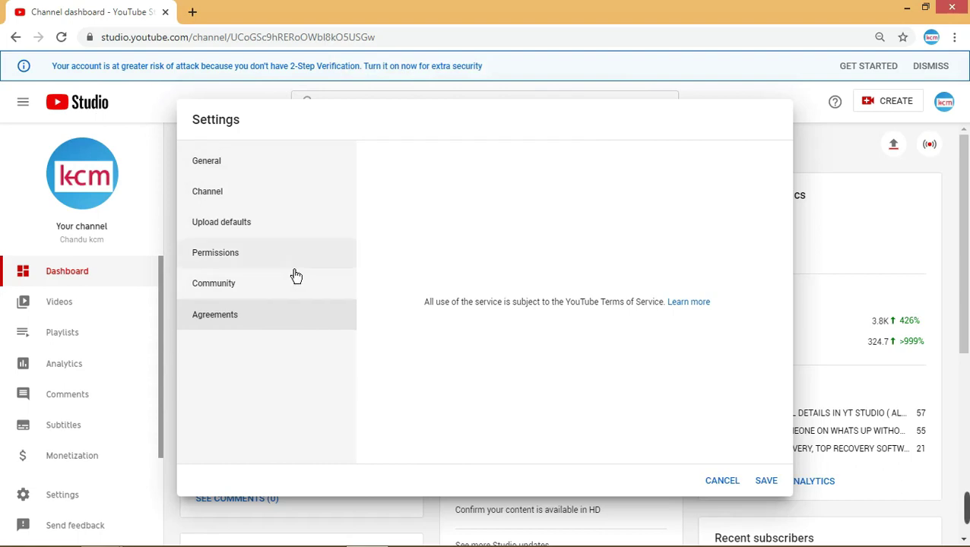
- Step through Upload defaults and Channel to General, confirming the currency stays US Dollar
click(275, 292)
click(235, 251)
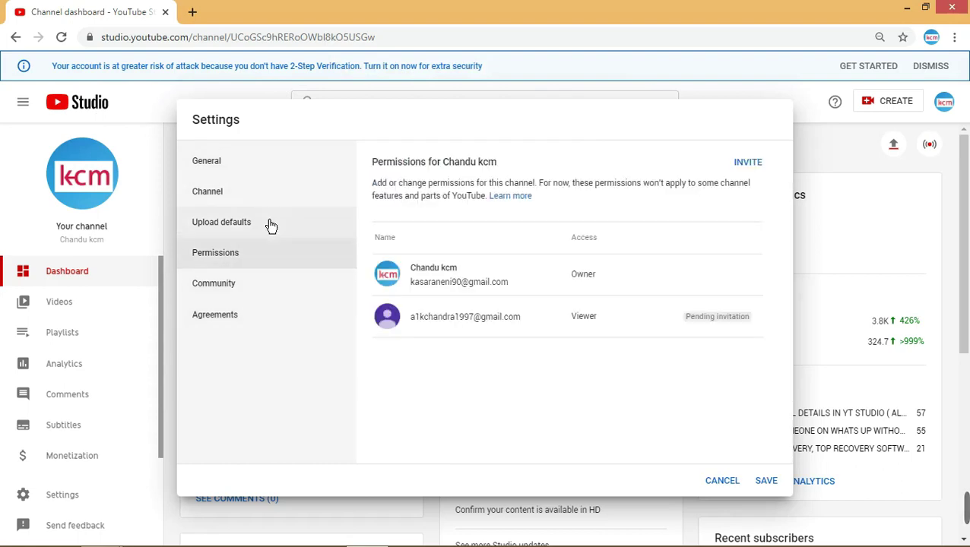
click(347, 209)
click(273, 180)
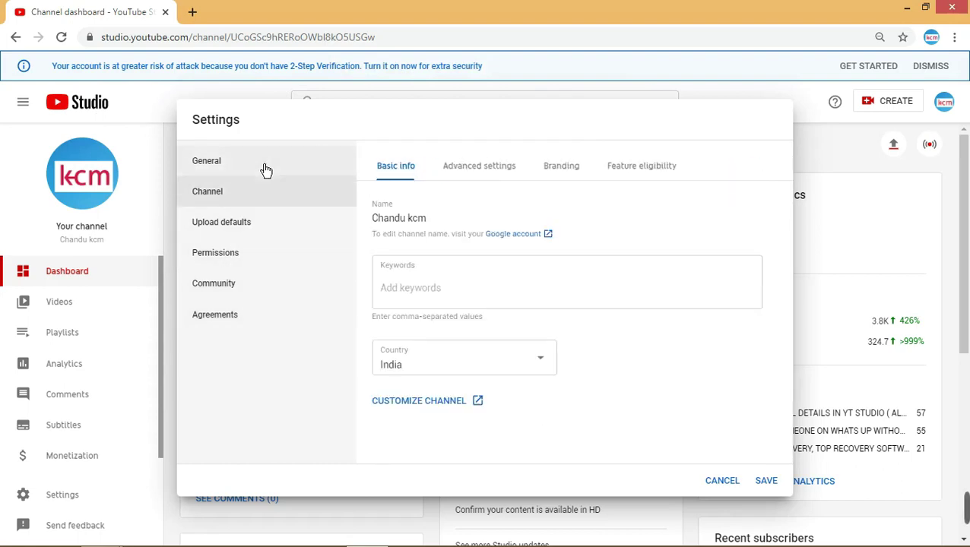
click(264, 167)
click(528, 204)
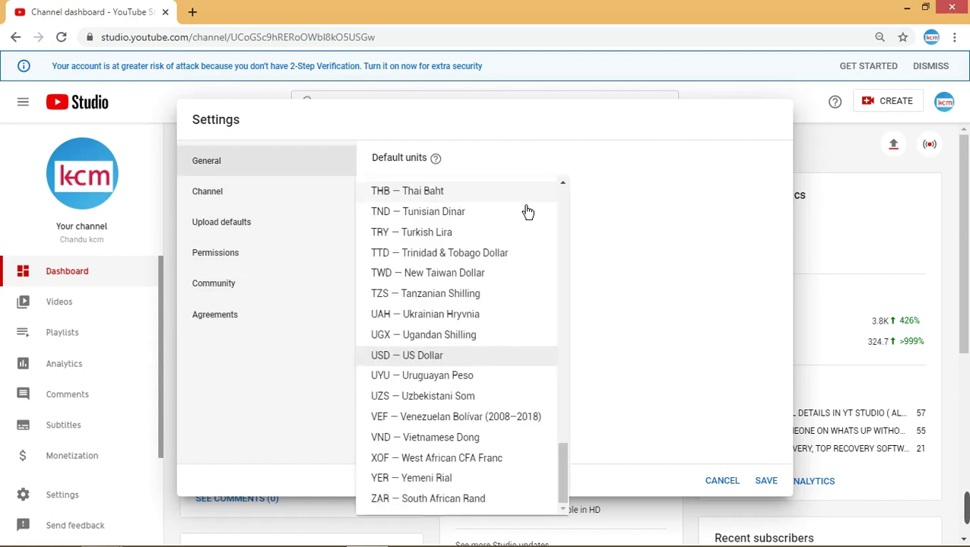
click(786, 383)
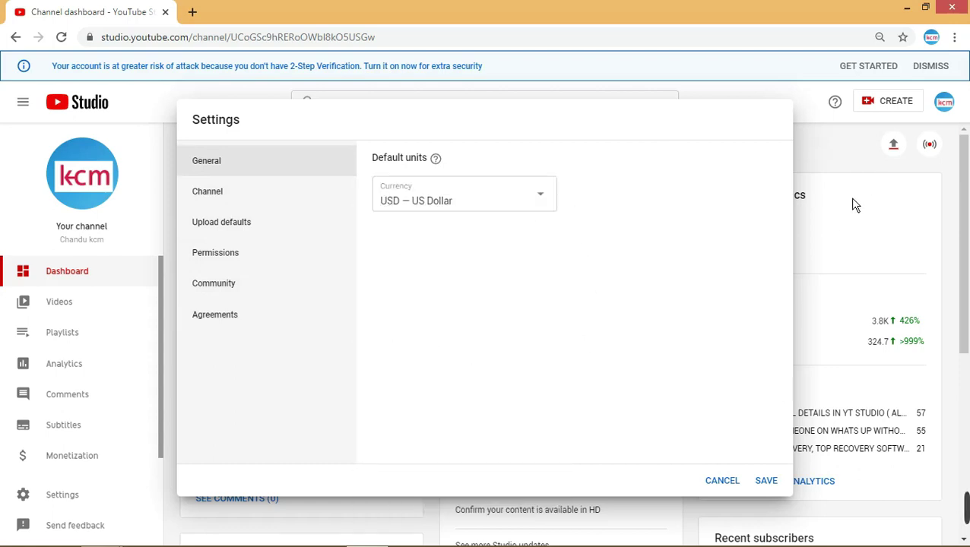
click(741, 490)
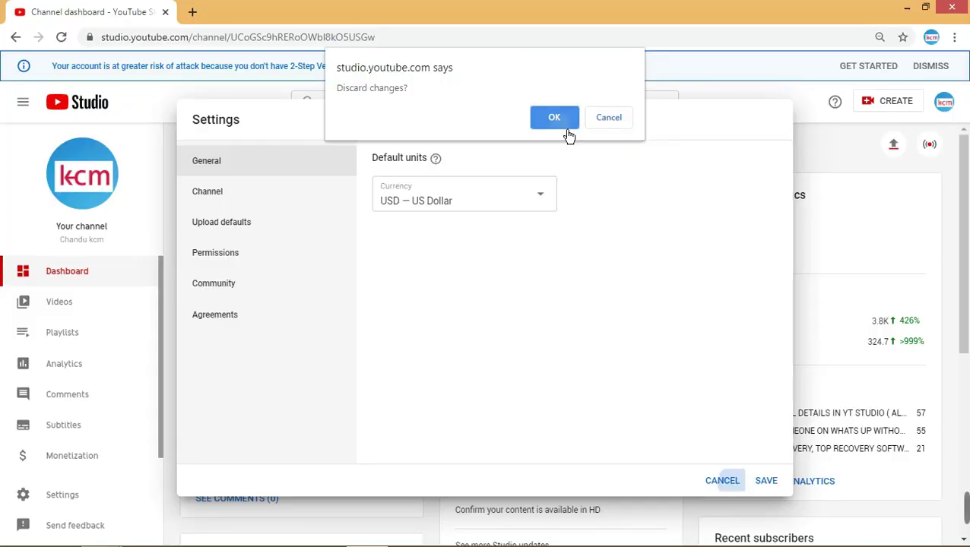
- Confirm discarding the unsaved settings changes to return to the Channel dashboard
click(566, 131)
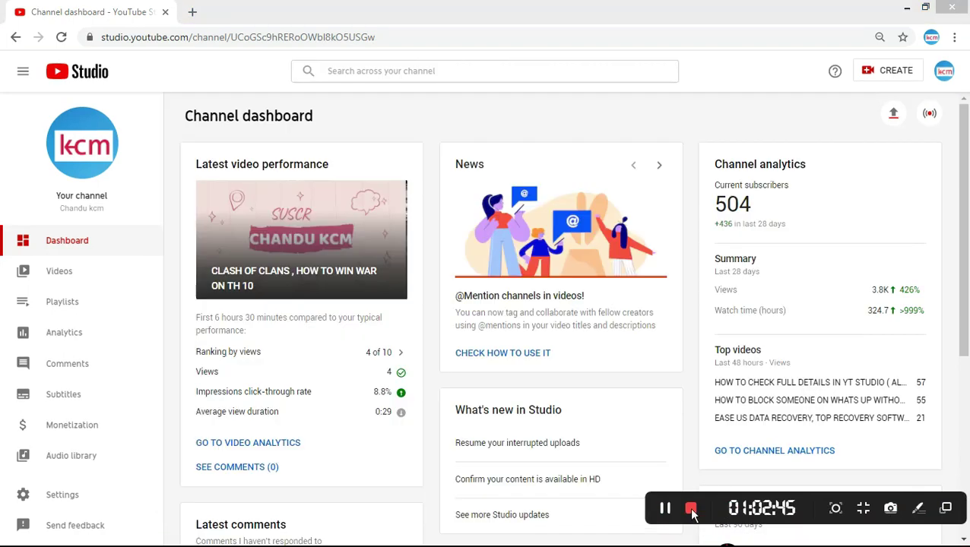
- Scroll the channel dashboard down and up to review its contents
scroll(894, 283, down, 3)
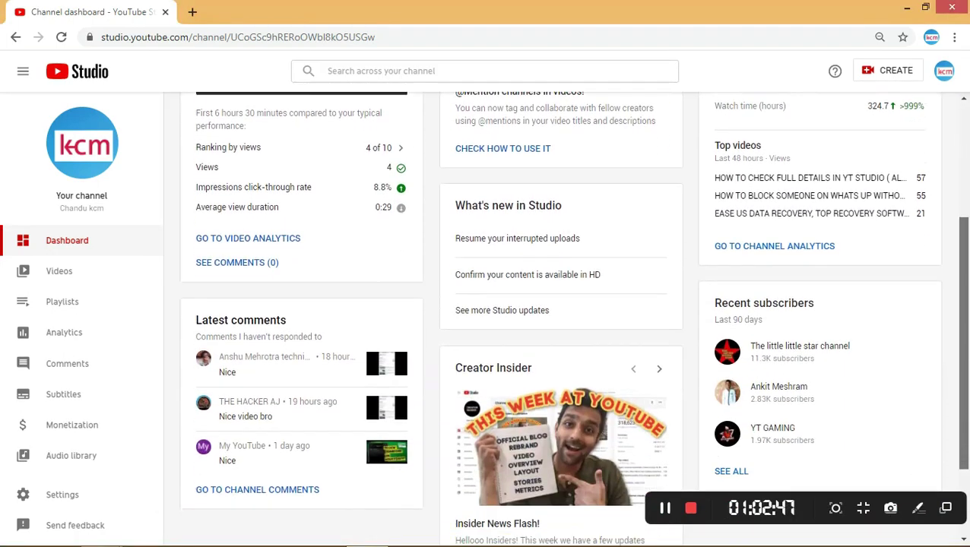
scroll(895, 283, up, 2)
scroll(895, 283, down, 2)
scroll(894, 282, up, 2)
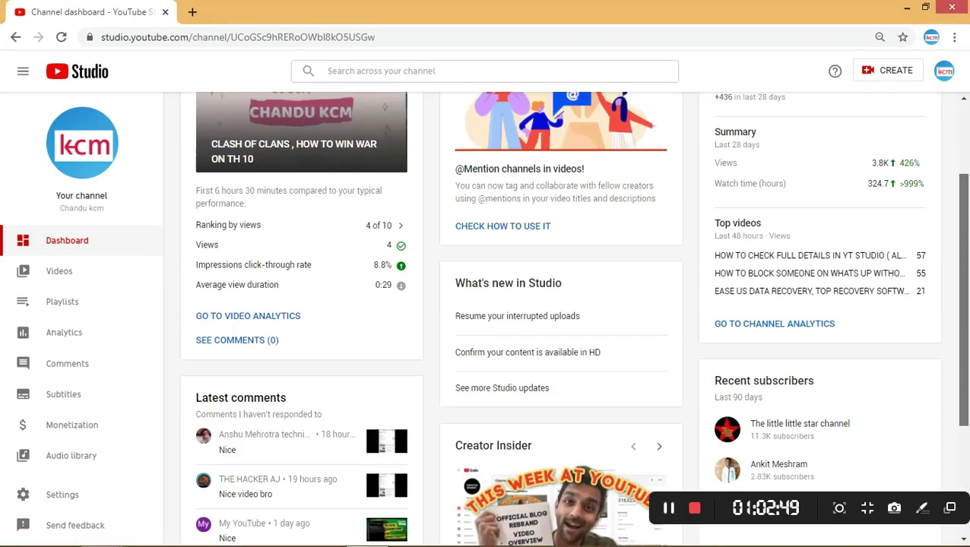
scroll(894, 282, down, 3)
scroll(962, 328, up, 2)
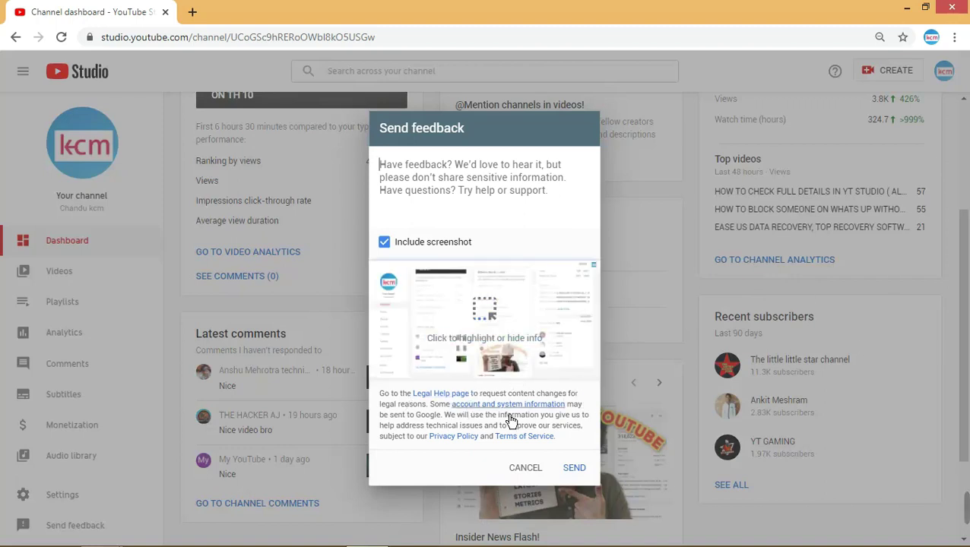
- Highlight the avatar, Latest comments, Last 90 days, What's new in Studio and CHECK HOW TO USE IT
click(511, 320)
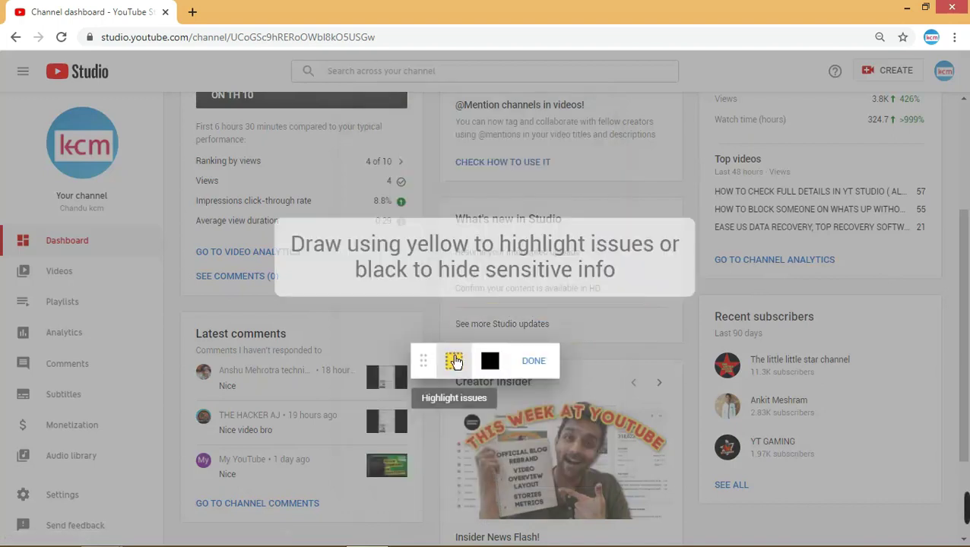
click(76, 133)
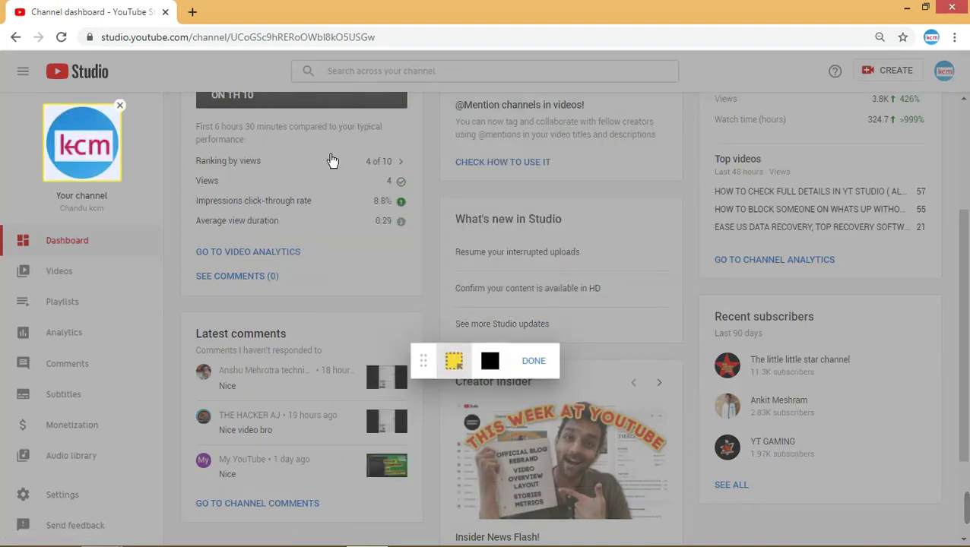
click(253, 344)
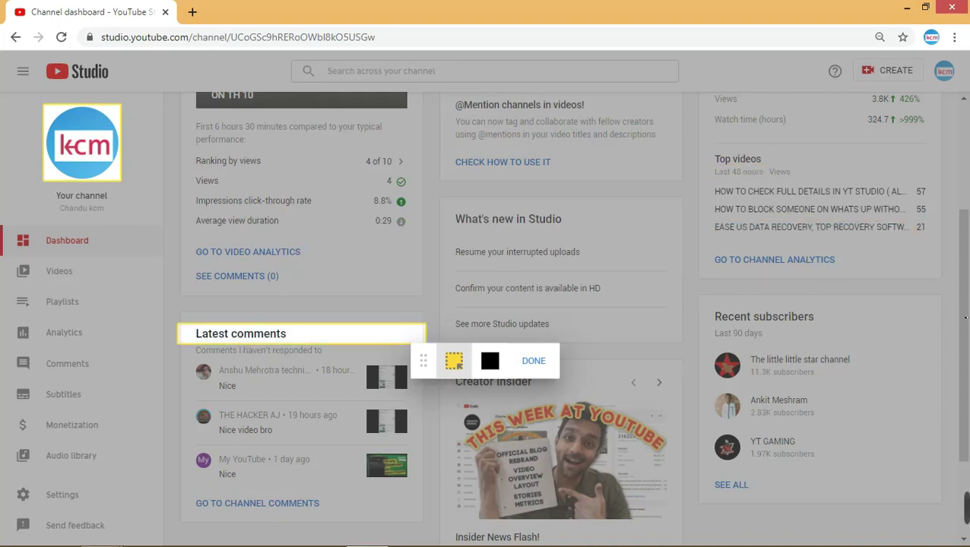
click(742, 335)
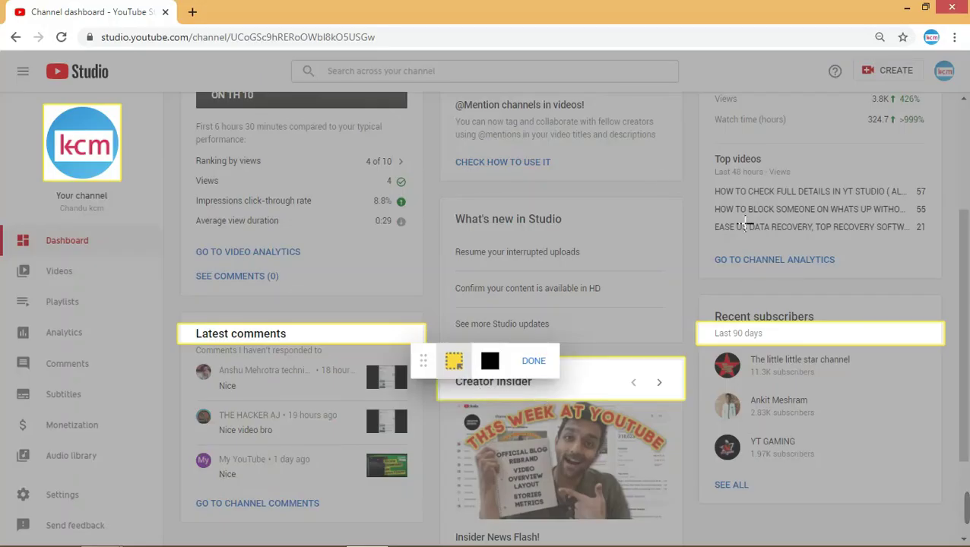
click(585, 228)
click(513, 172)
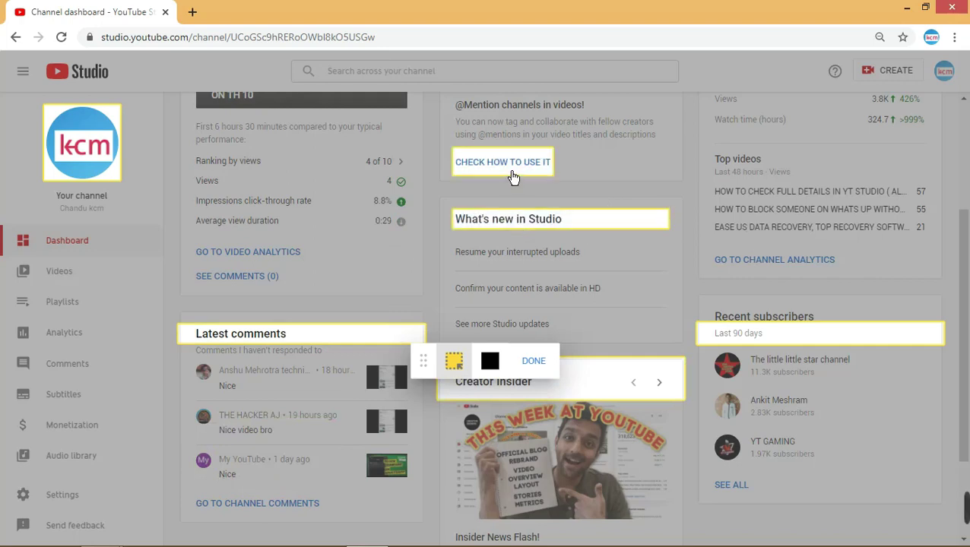
click(399, 177)
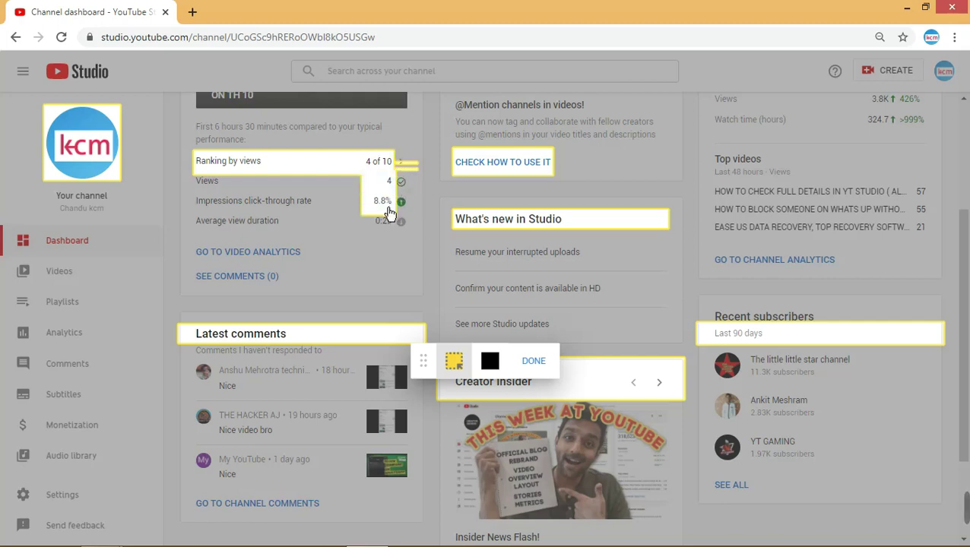
click(264, 232)
drag(264, 232, 277, 194)
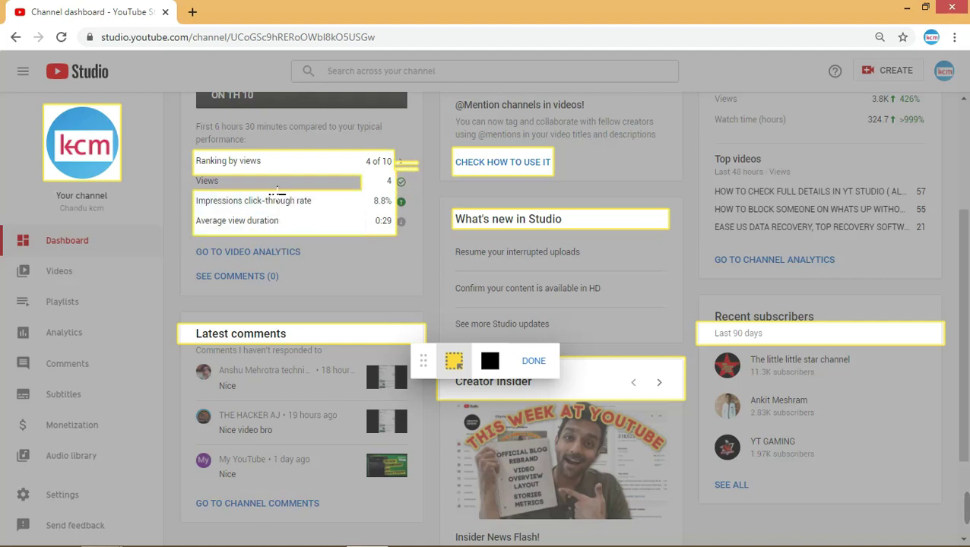
drag(220, 202, 221, 148)
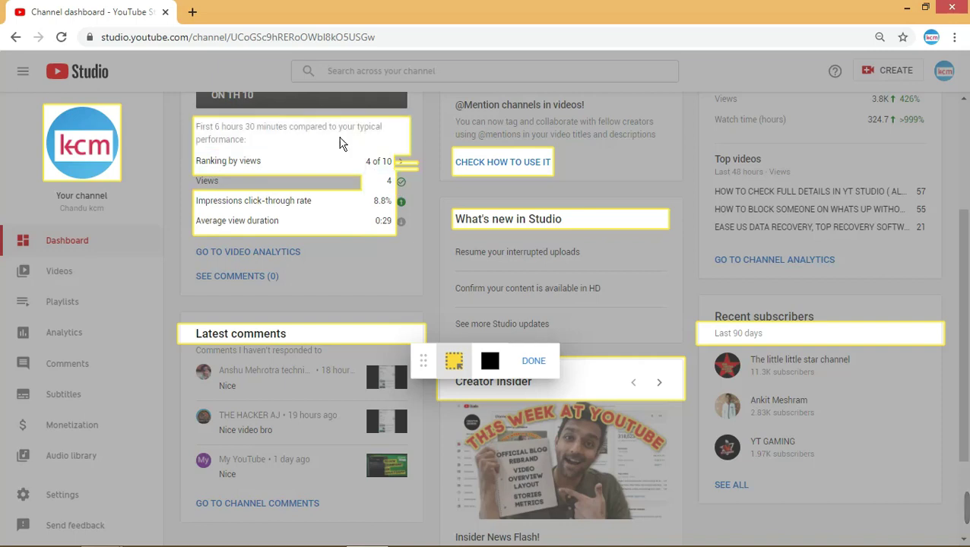
click(515, 110)
click(741, 162)
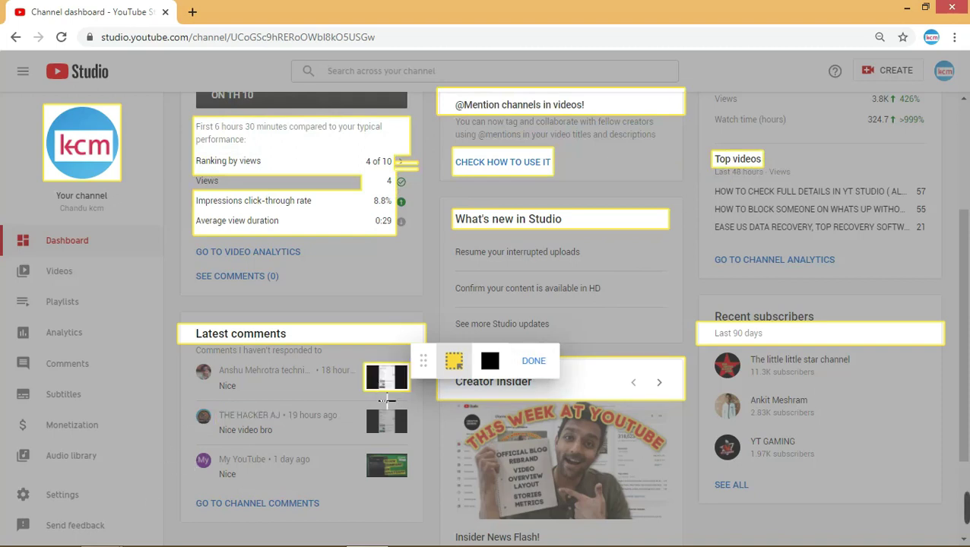
- Black out SEE COMMENTS (0), the interrupted-uploads line, top video titles and GO TO CHANNEL ANALYTICS
click(489, 364)
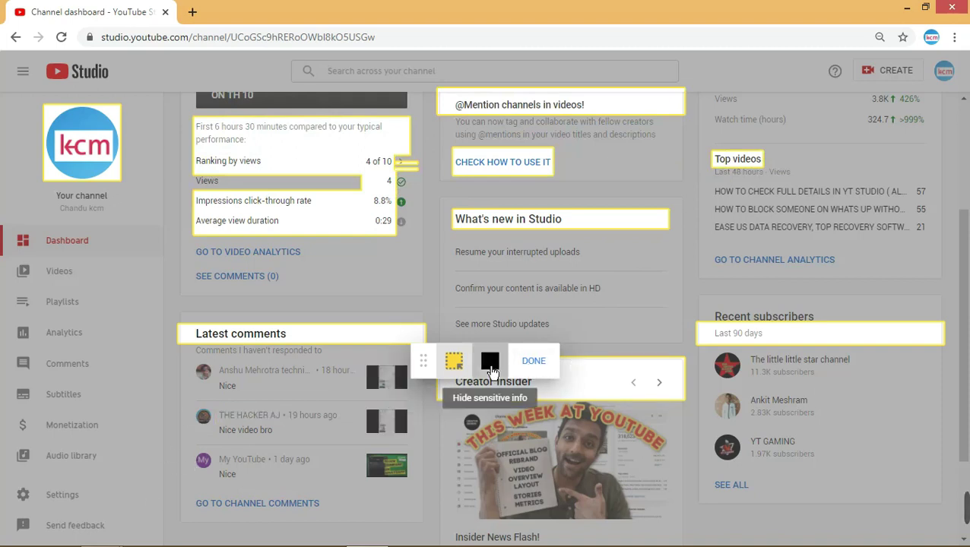
drag(194, 263, 279, 289)
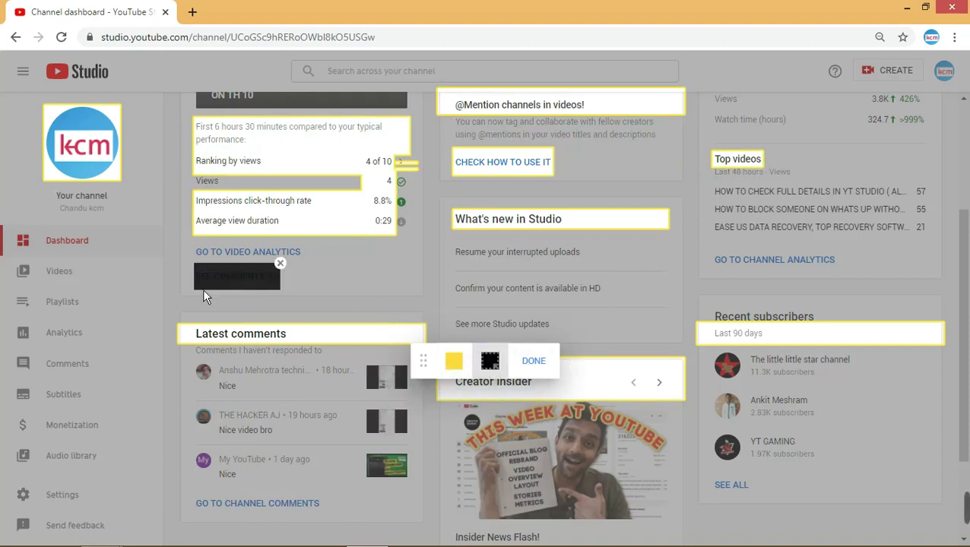
click(525, 256)
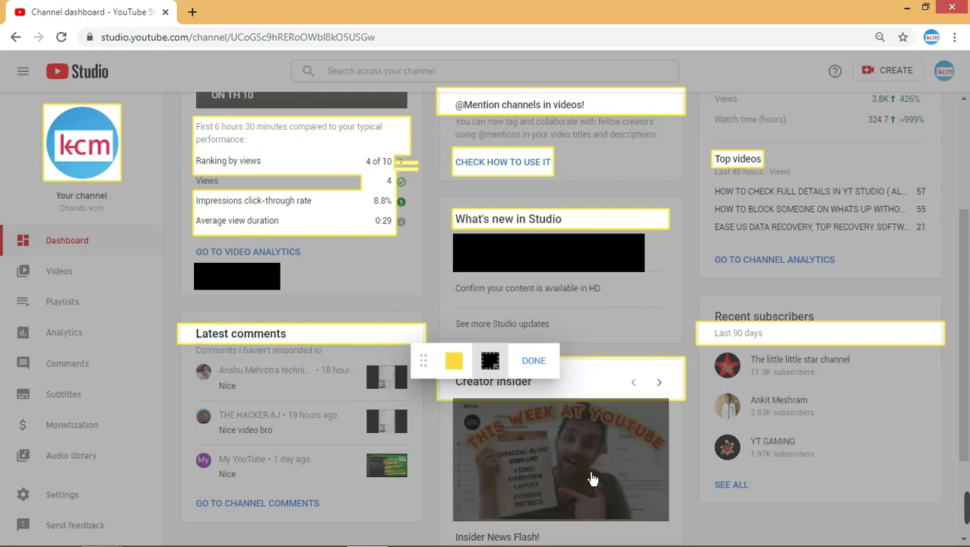
click(746, 223)
click(754, 242)
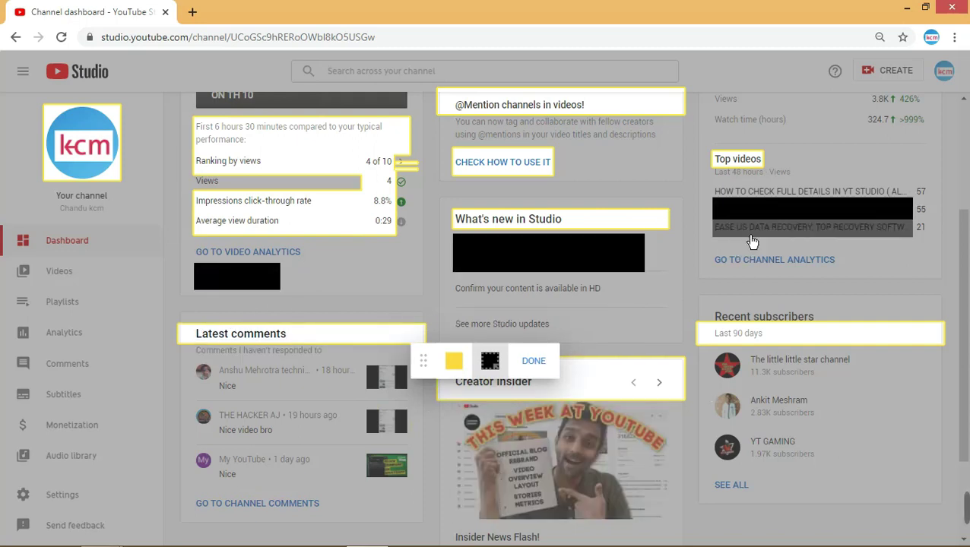
click(768, 197)
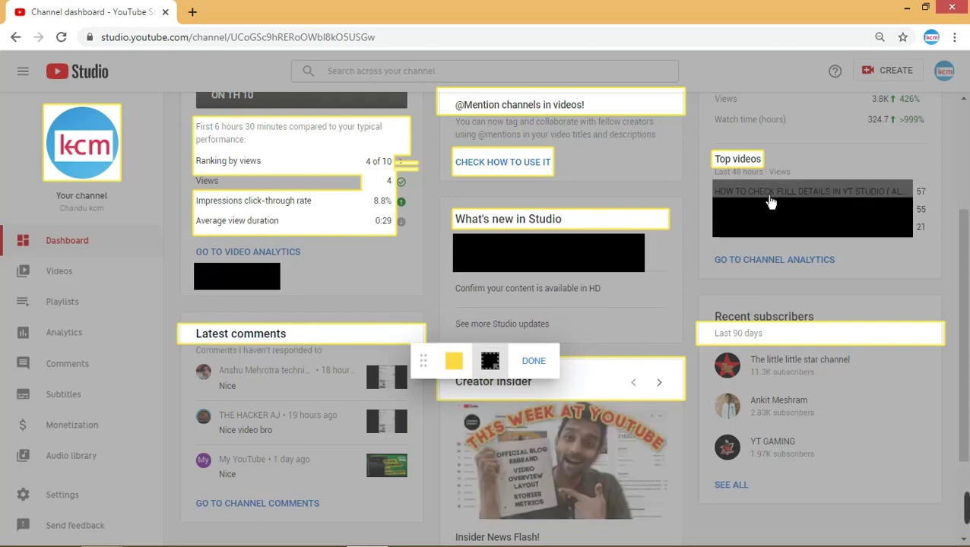
click(763, 274)
- Black out the three subscribers' names and avatars, move the toolbar aside, and finish annotating
click(790, 373)
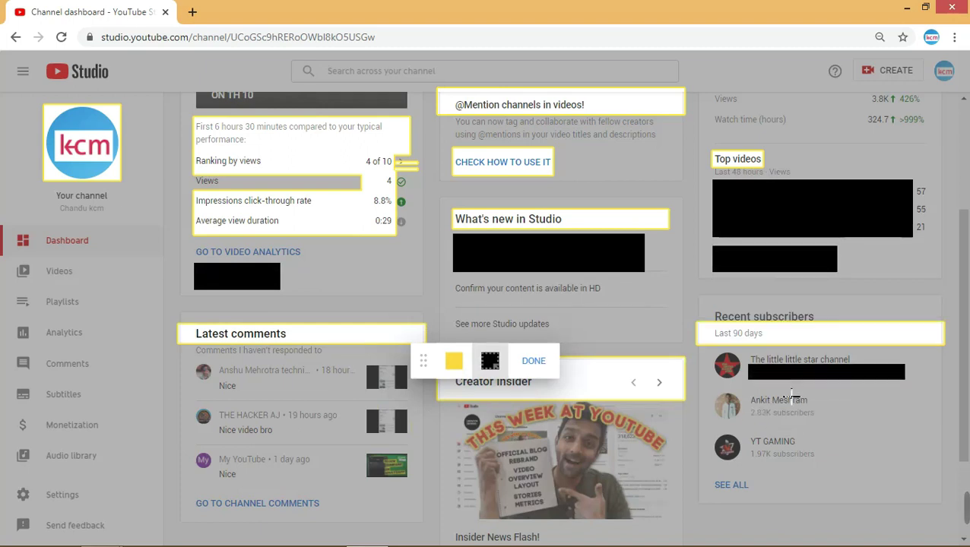
click(790, 368)
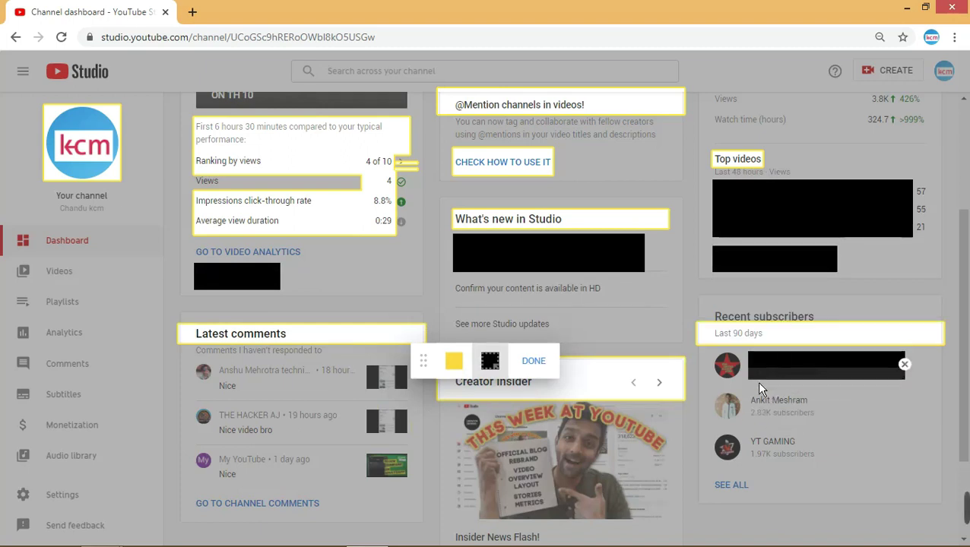
click(739, 423)
click(791, 411)
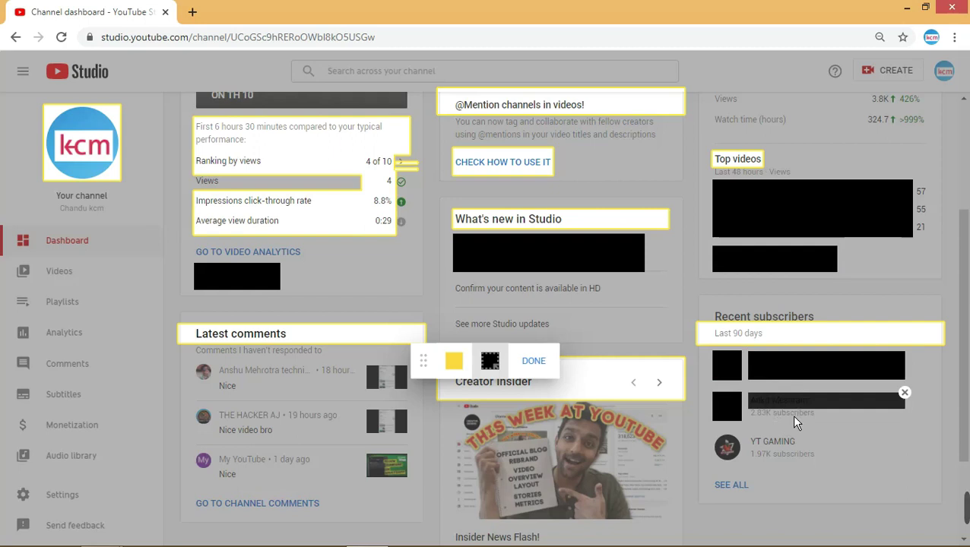
click(734, 457)
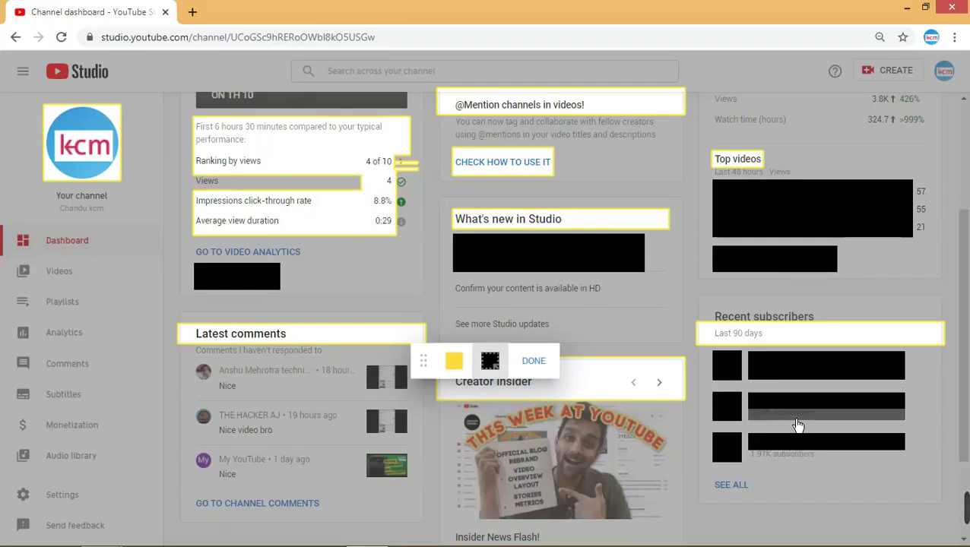
drag(798, 426, 830, 447)
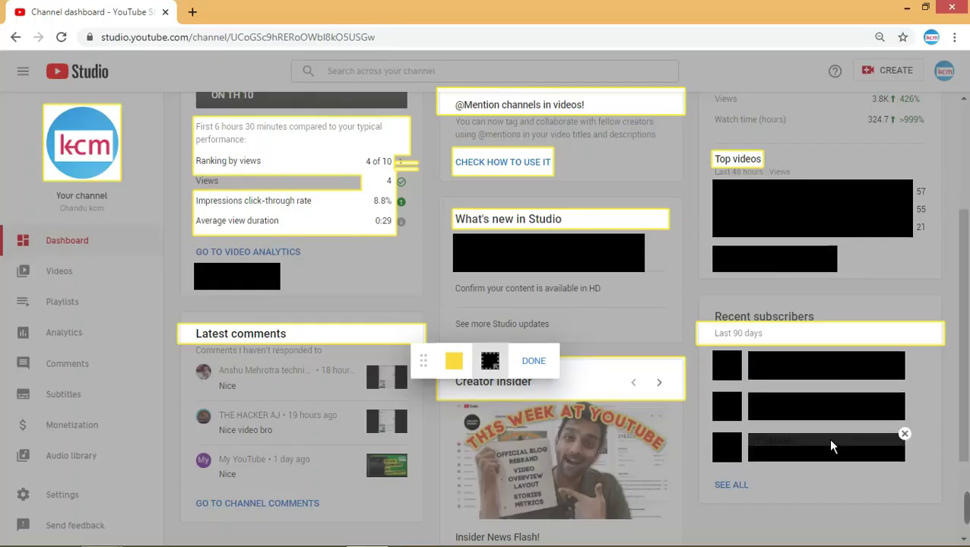
mouse_move(423, 368)
mouse_down()
mouse_move(219, 507)
mouse_move(190, 505)
mouse_move(151, 480)
mouse_up()
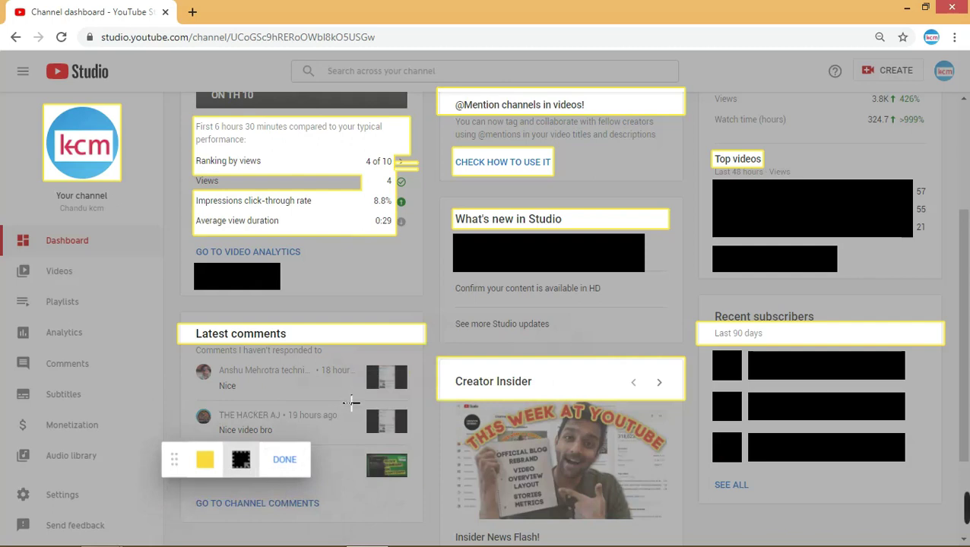
key(Escape)
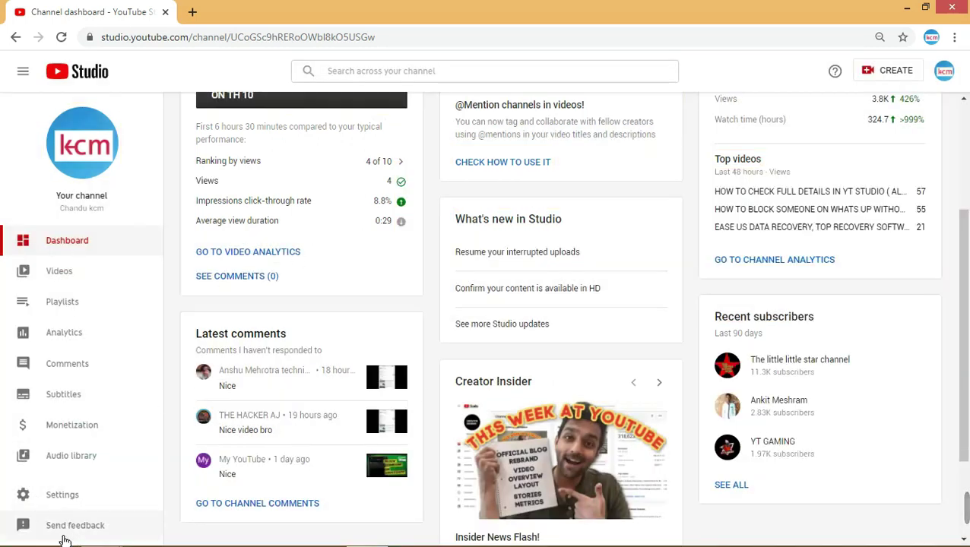
scroll(406, 434, up, 3)
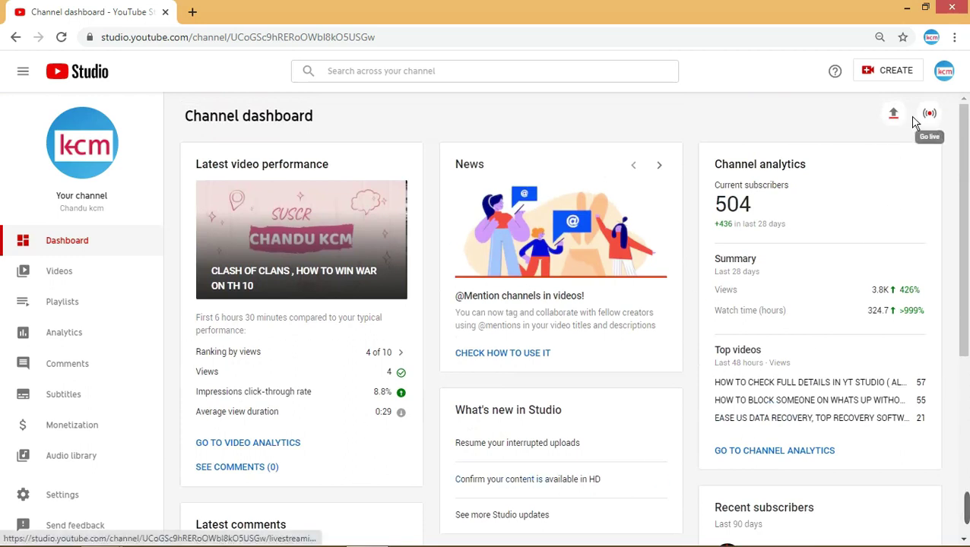
click(893, 116)
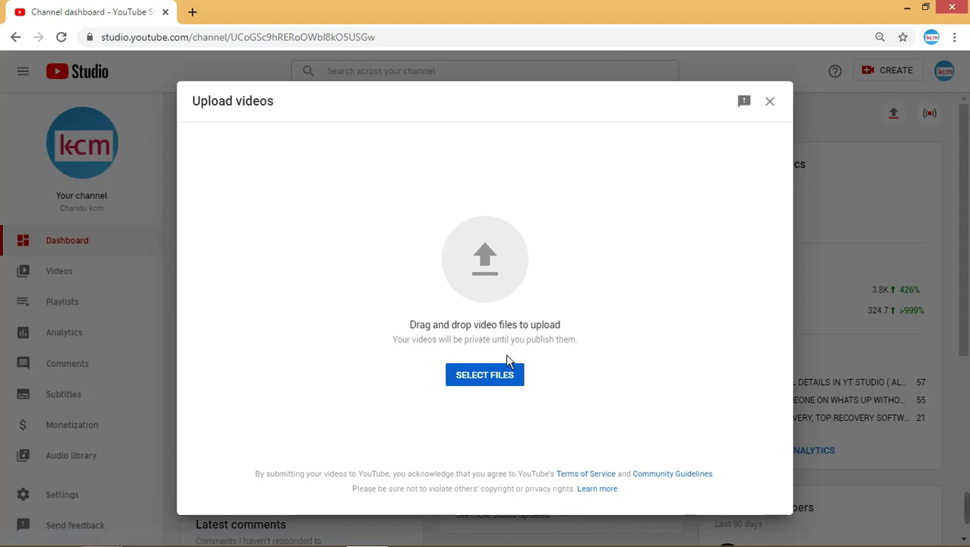
key(XF86MonBrightnessUp)
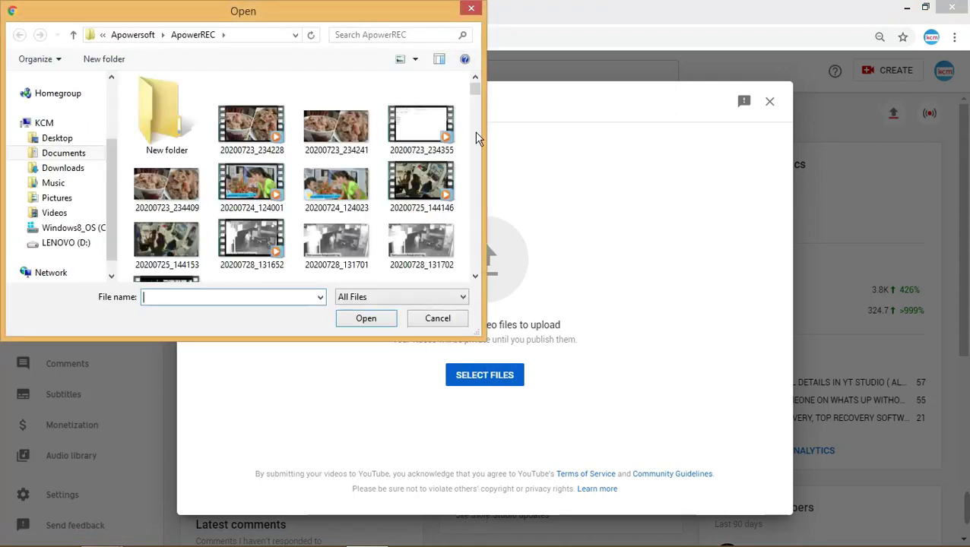
drag(479, 101, 467, 191)
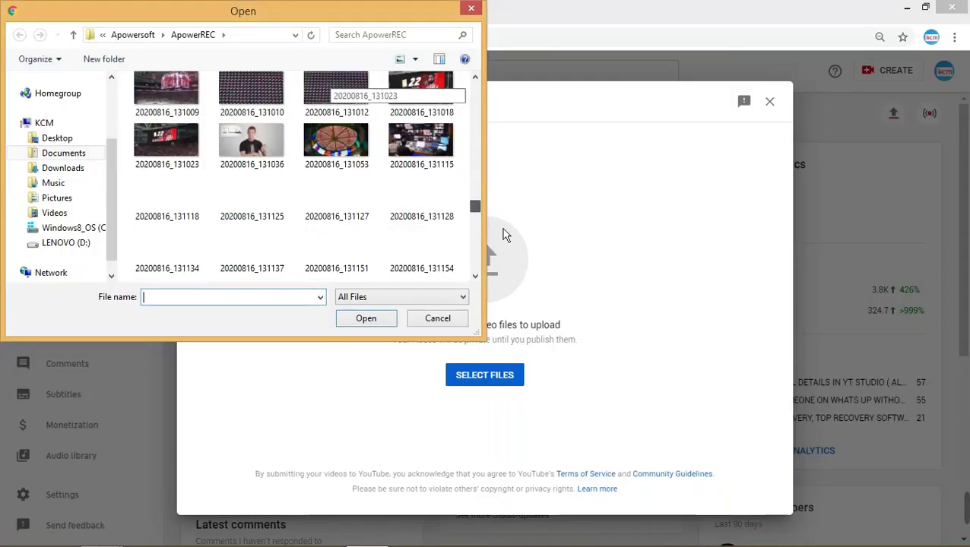
scroll(502, 164, up, 5)
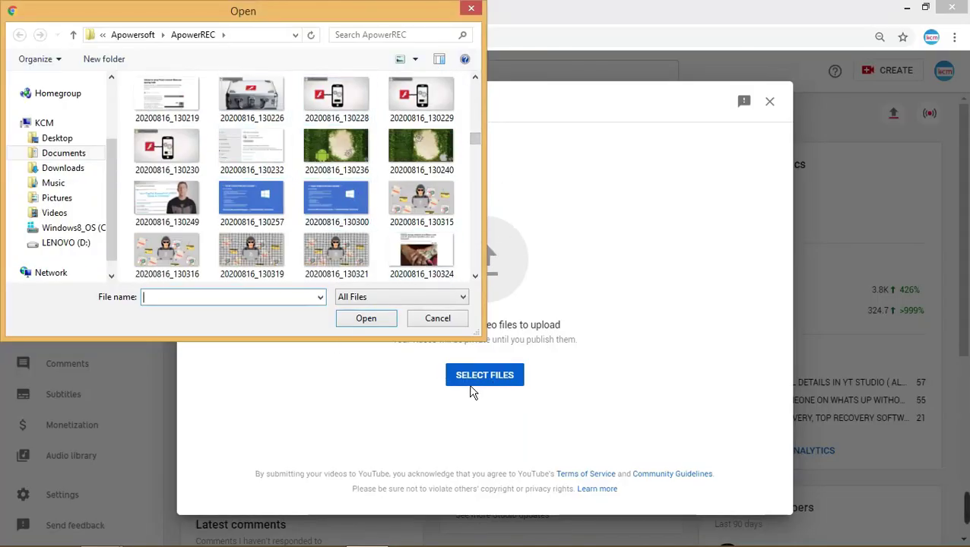
click(471, 9)
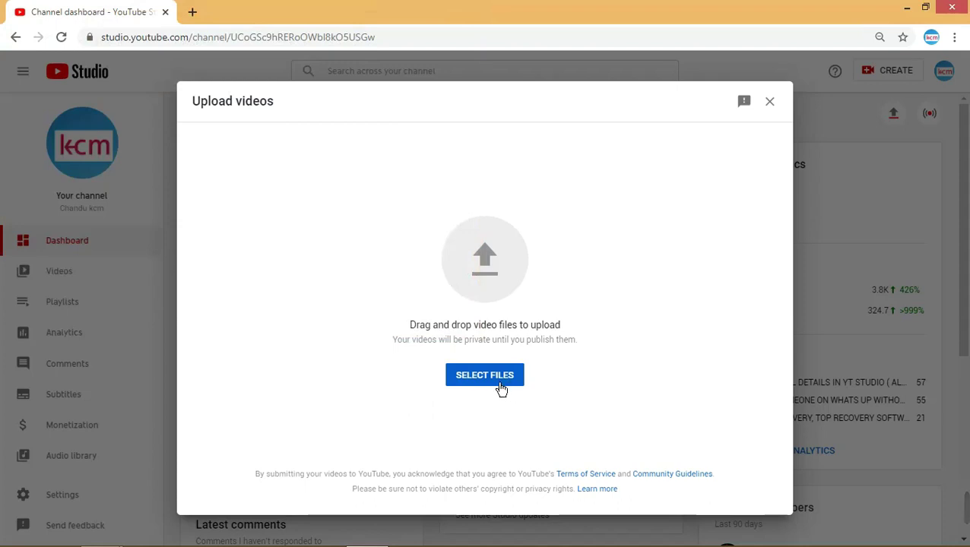
click(770, 102)
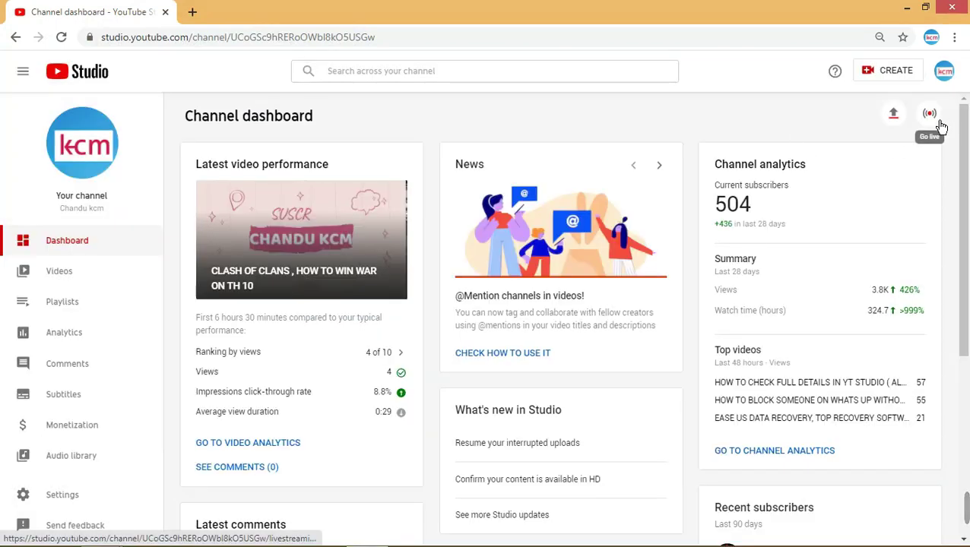
- Open the Live Control Room and choose to go live with the built-in webcam
click(903, 155)
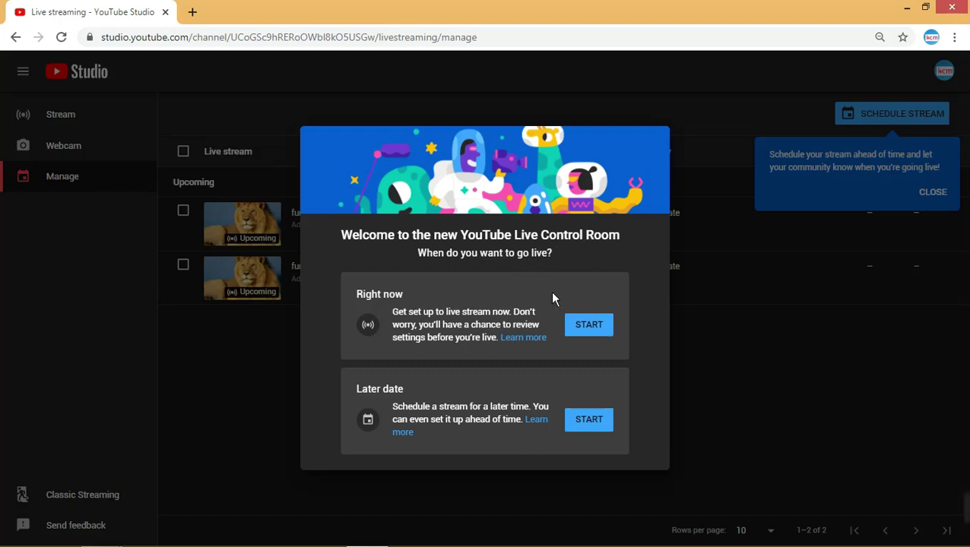
click(589, 420)
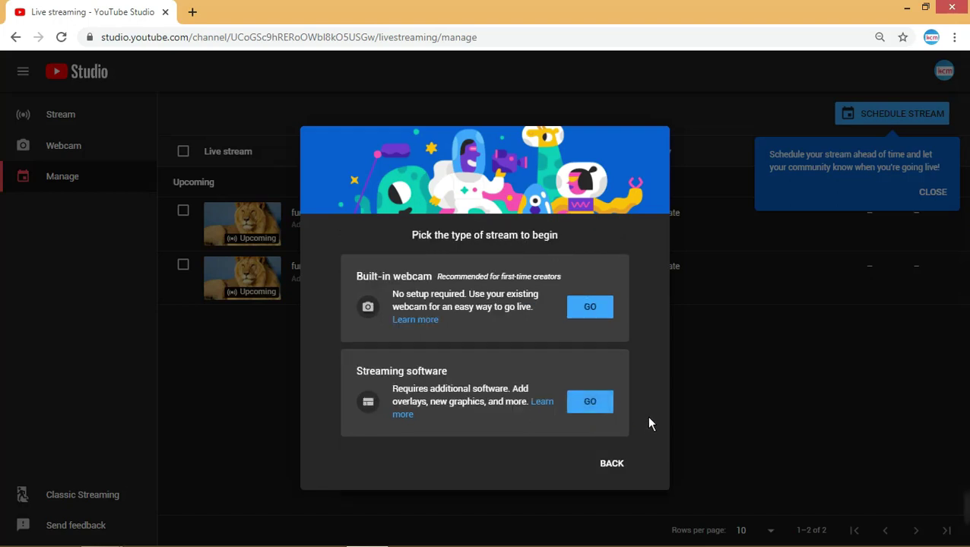
click(612, 465)
click(589, 420)
click(597, 319)
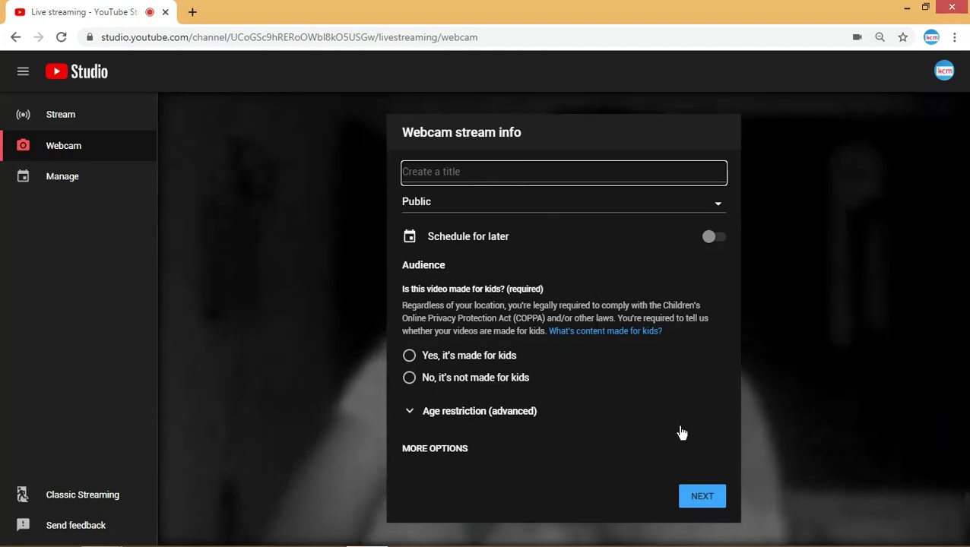
- Keep the webcam stream Public, reveal its extra options, then switch to the software Stream dashboard
click(724, 216)
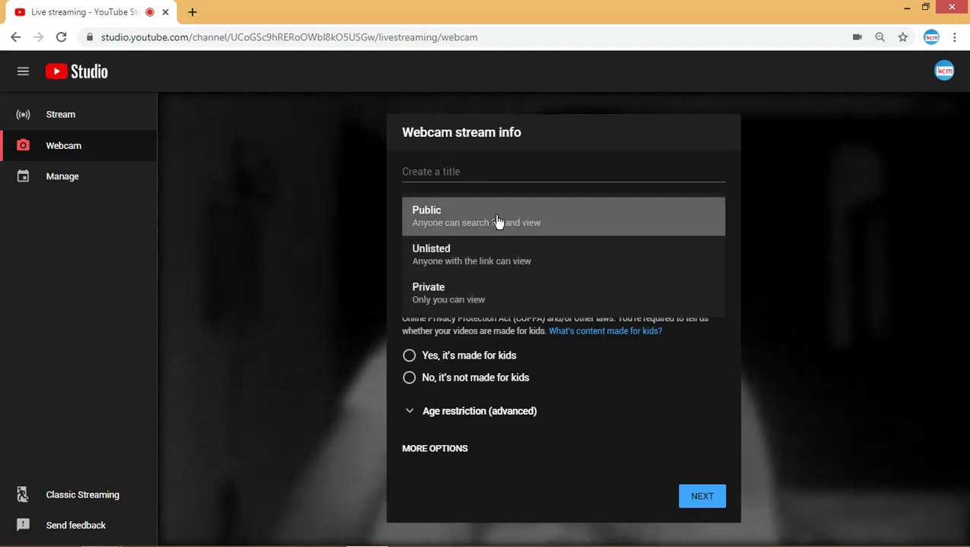
click(498, 221)
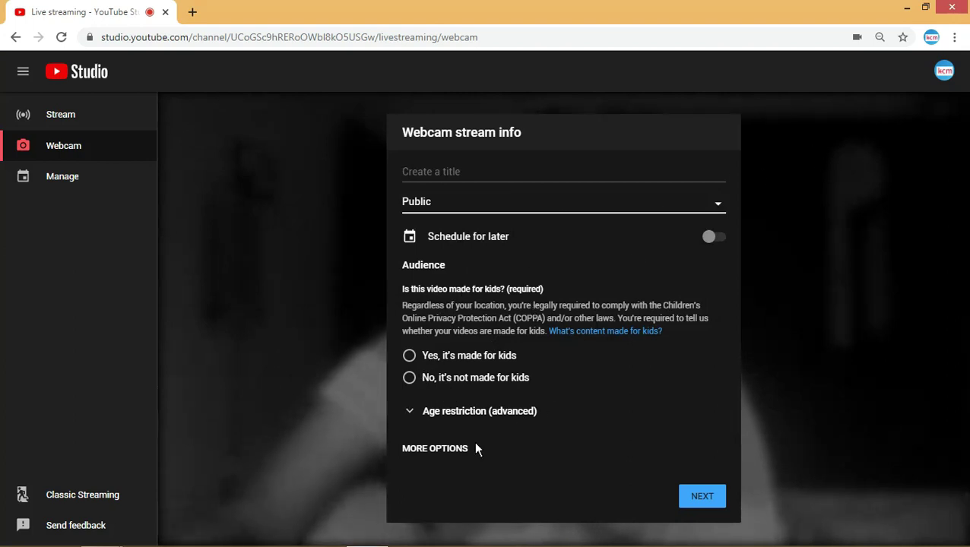
click(448, 449)
scroll(596, 258, down, 1)
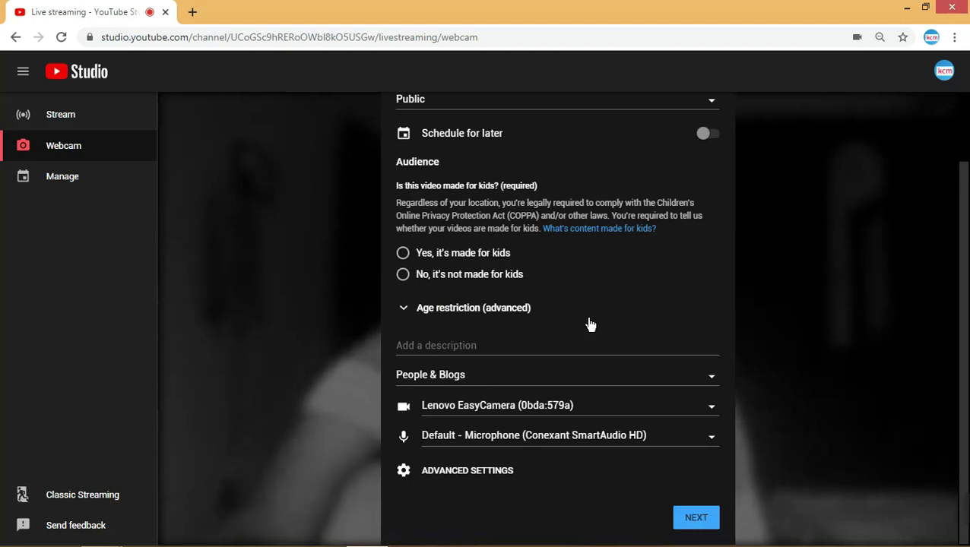
scroll(591, 323, up, 1)
scroll(588, 330, down, 1)
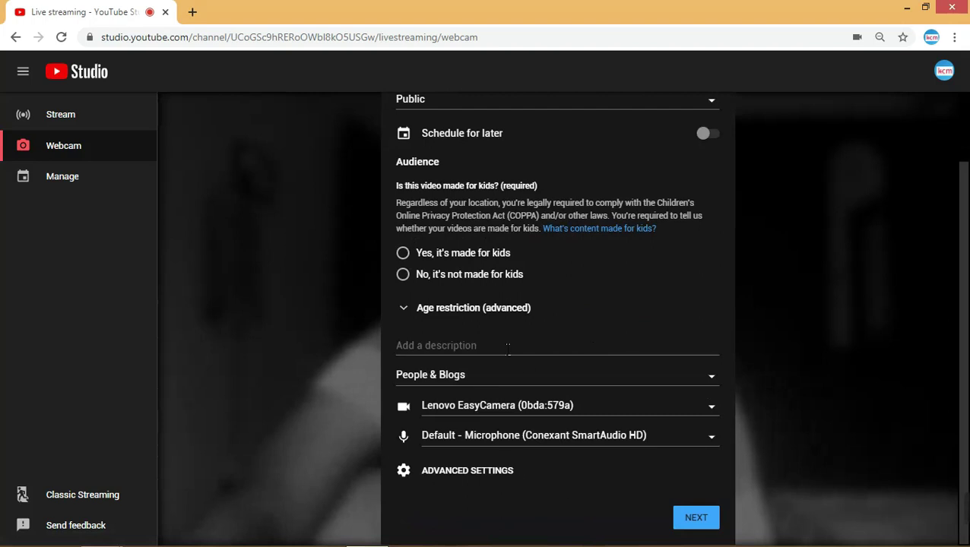
click(64, 115)
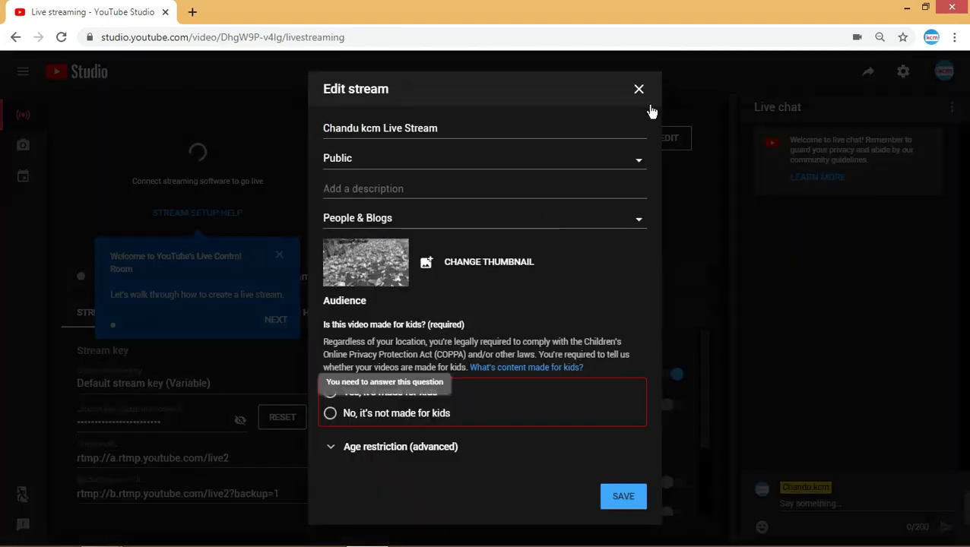
- Close the Edit stream dialog and dismiss the scheduling tip, returning to the Stream dashboard
click(640, 91)
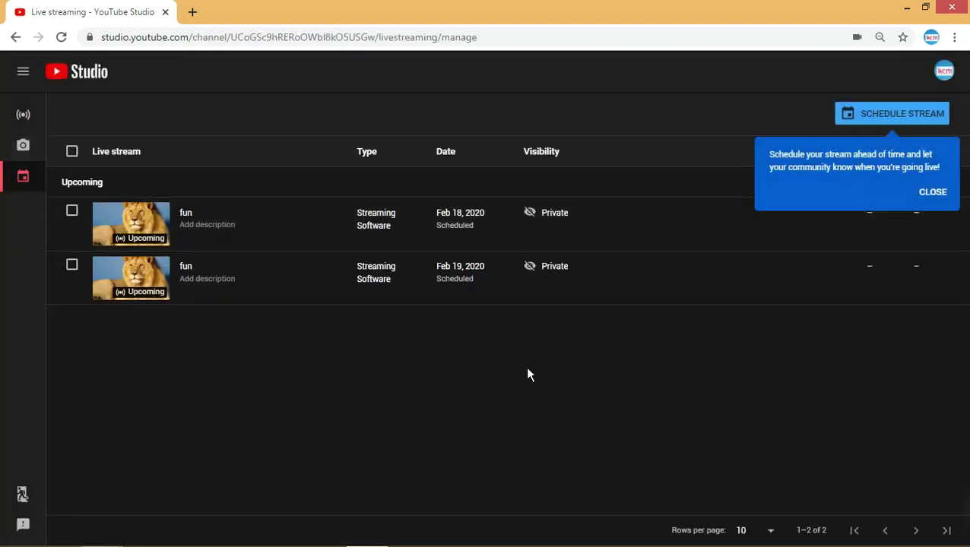
click(933, 192)
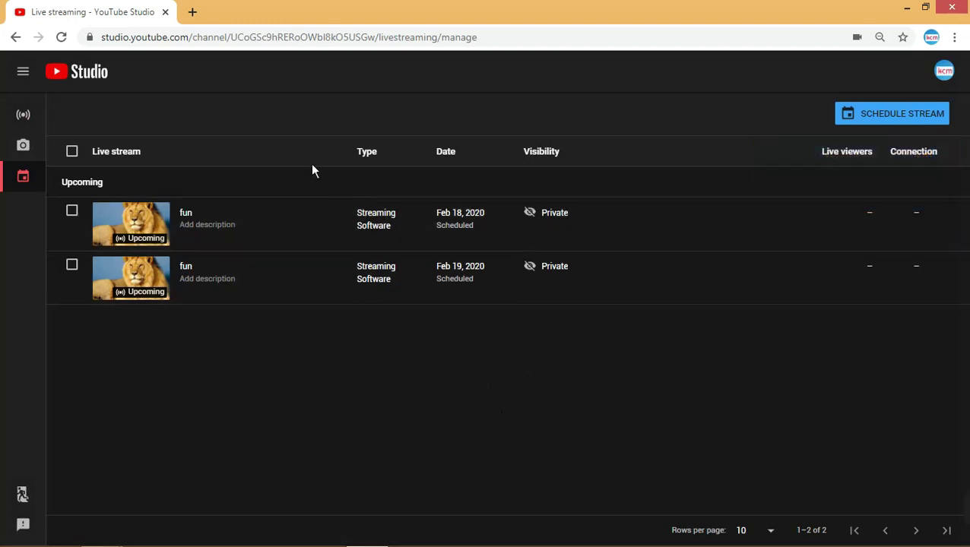
click(23, 119)
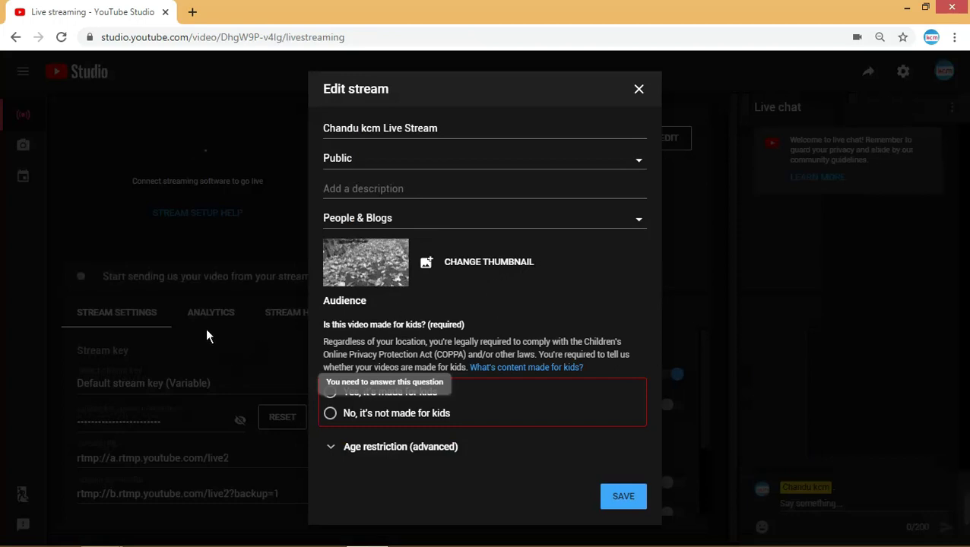
- Mark the stream 'No, it's not made for kids', save it, and review its settings
click(330, 413)
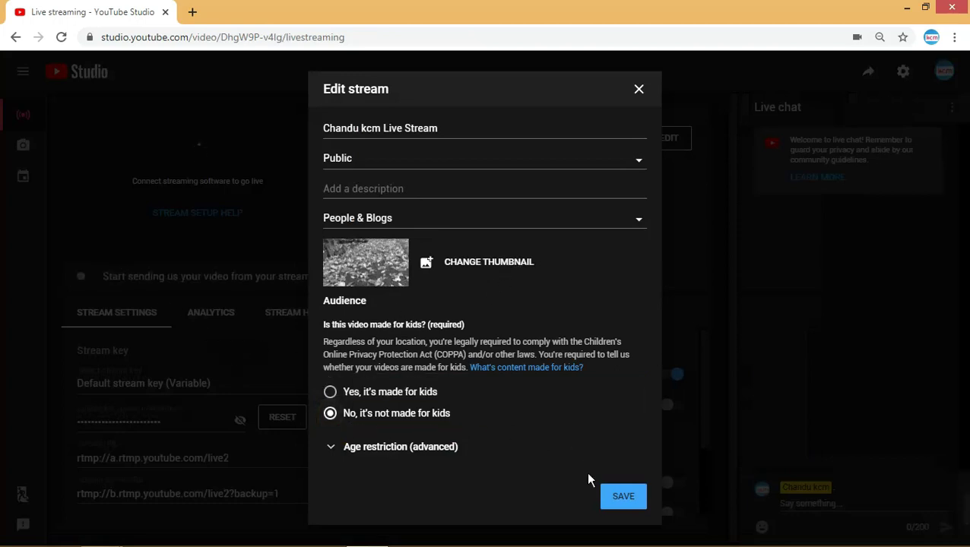
click(642, 508)
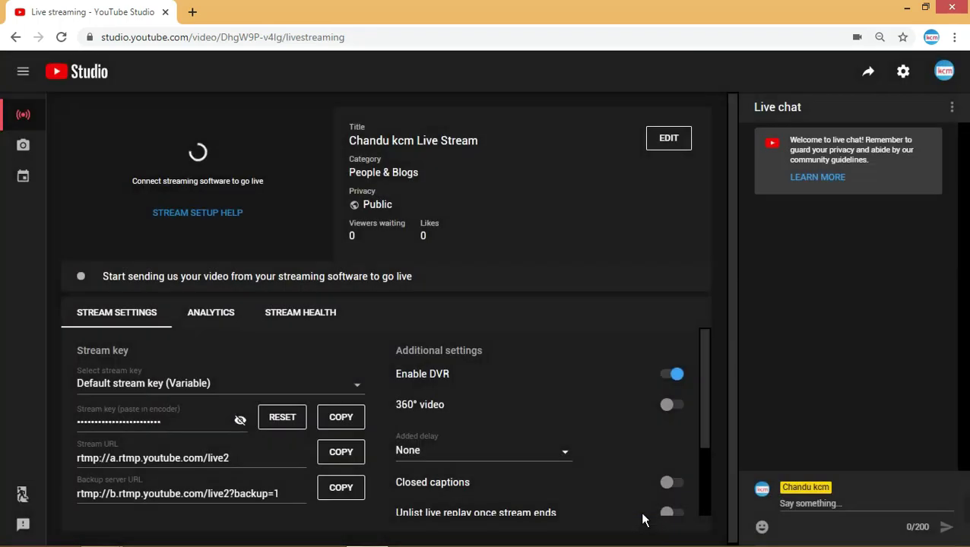
scroll(476, 349, down, 3)
scroll(569, 451, down, 2)
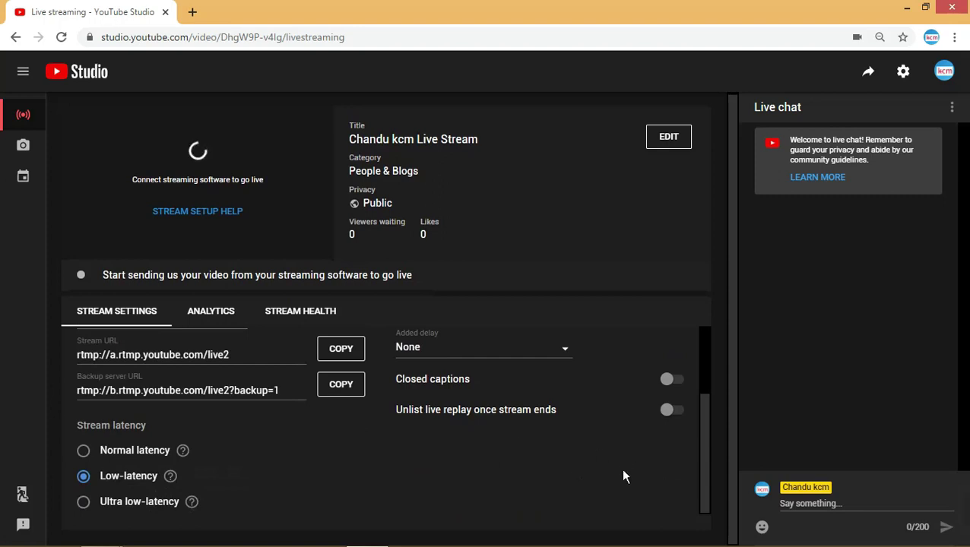
scroll(620, 467, up, 2)
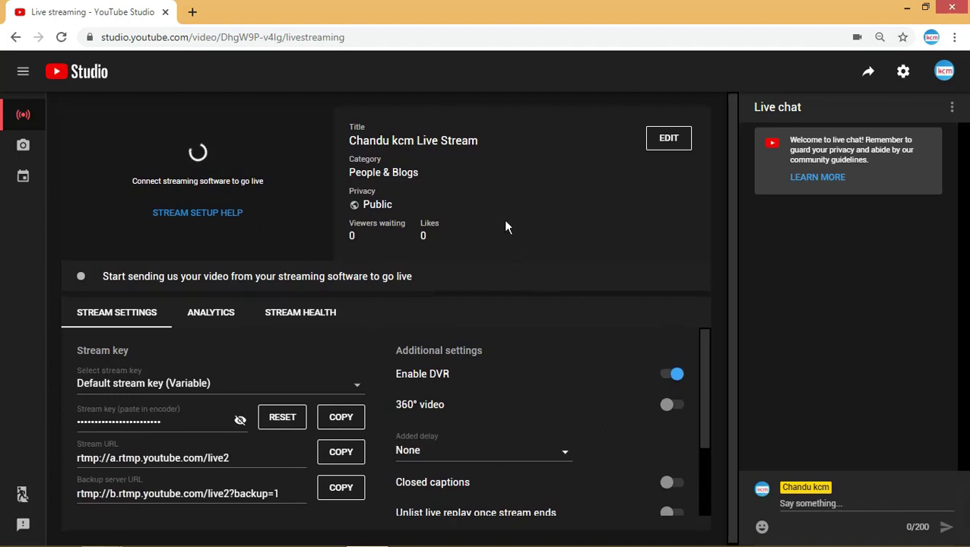
- Set the webcam stream to not made for kids, Public, titled hbASKJbgvC
click(23, 149)
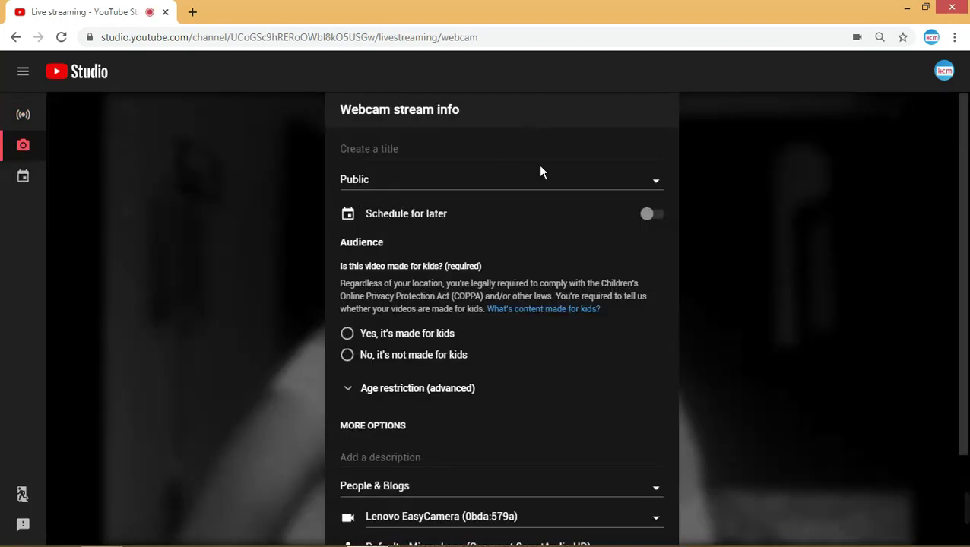
click(350, 356)
click(465, 186)
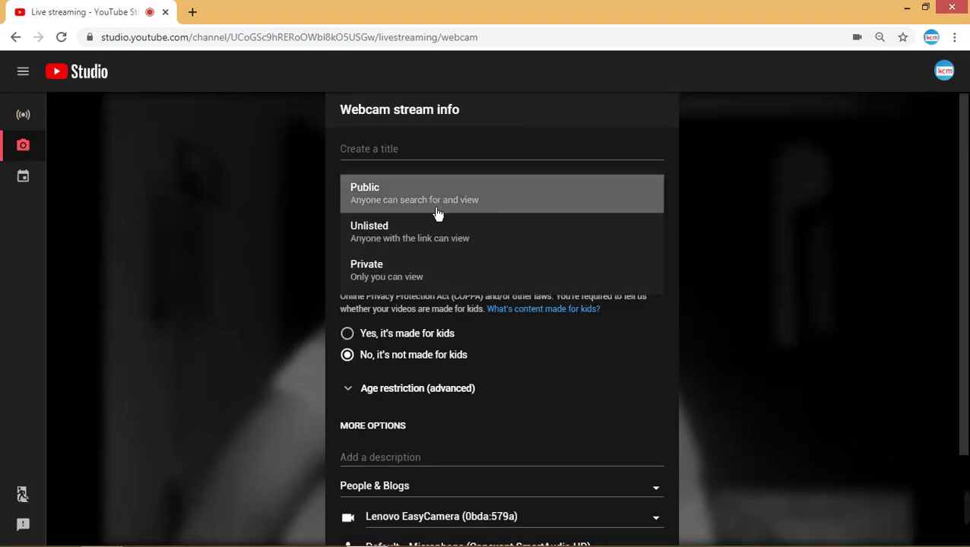
click(437, 203)
click(457, 152)
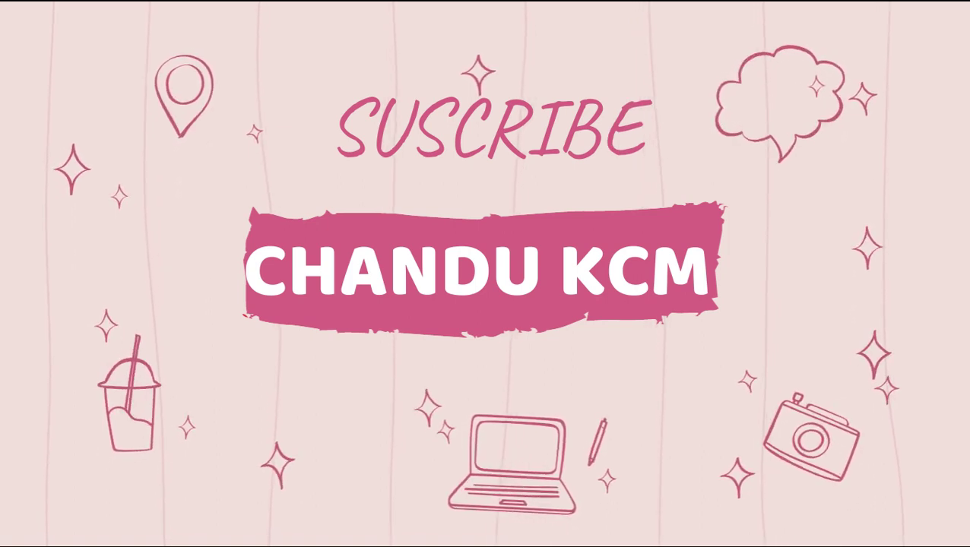
text(JbgvC)
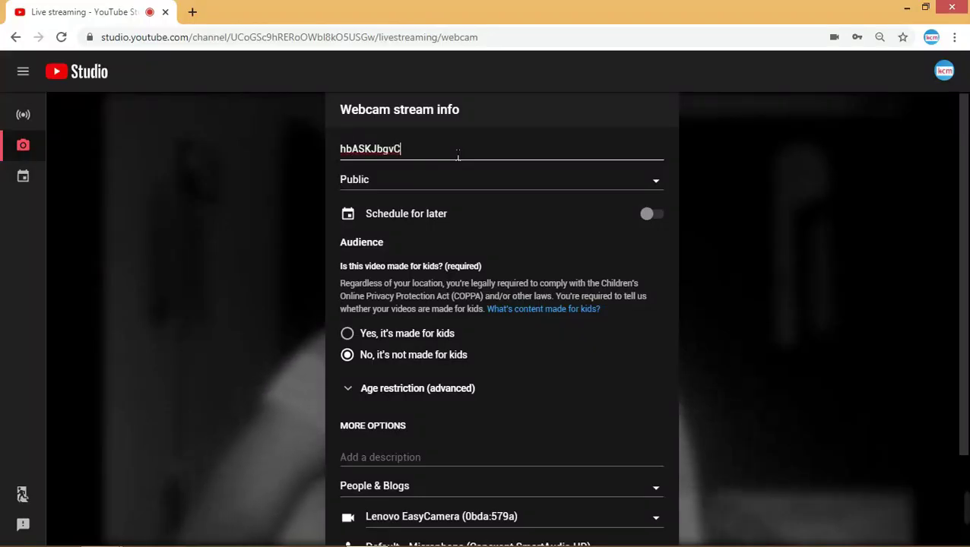
- Keep the category People & Blogs and proceed to the webcam stream preview
scroll(428, 267, down, 2)
click(415, 349)
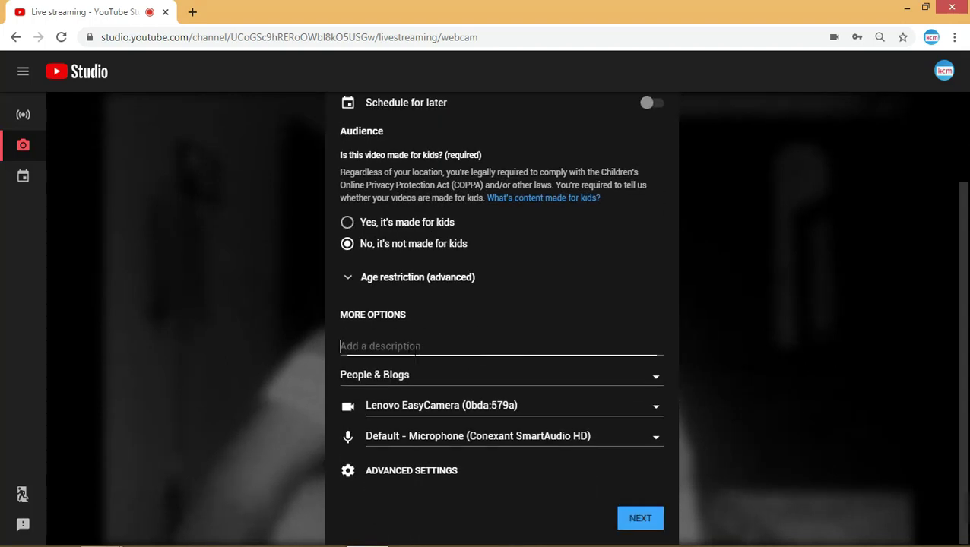
click(596, 390)
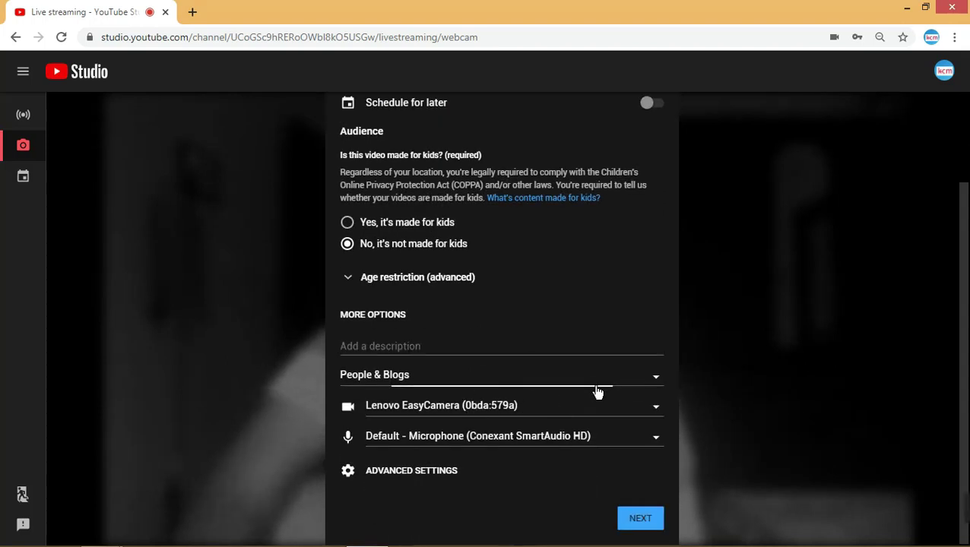
scroll(575, 403, down, 3)
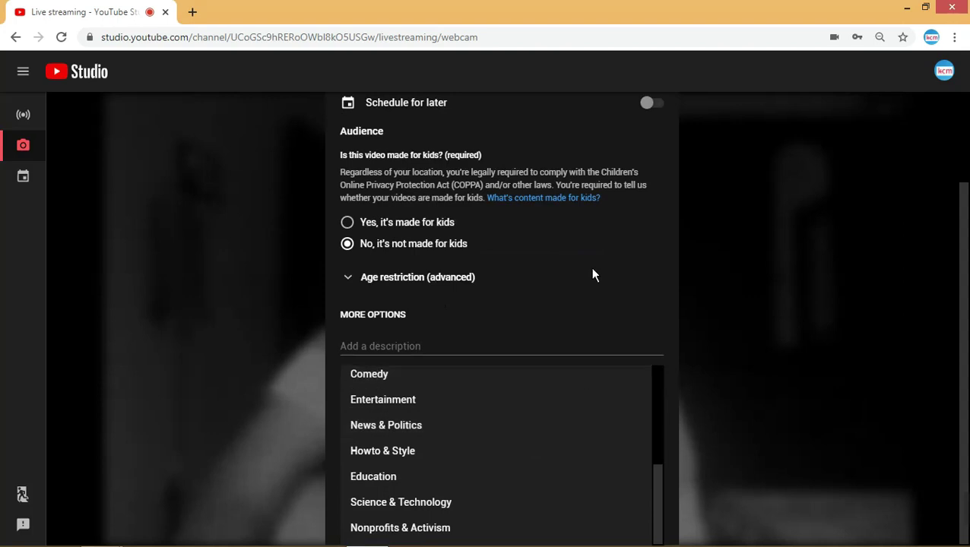
scroll(445, 423, up, 5)
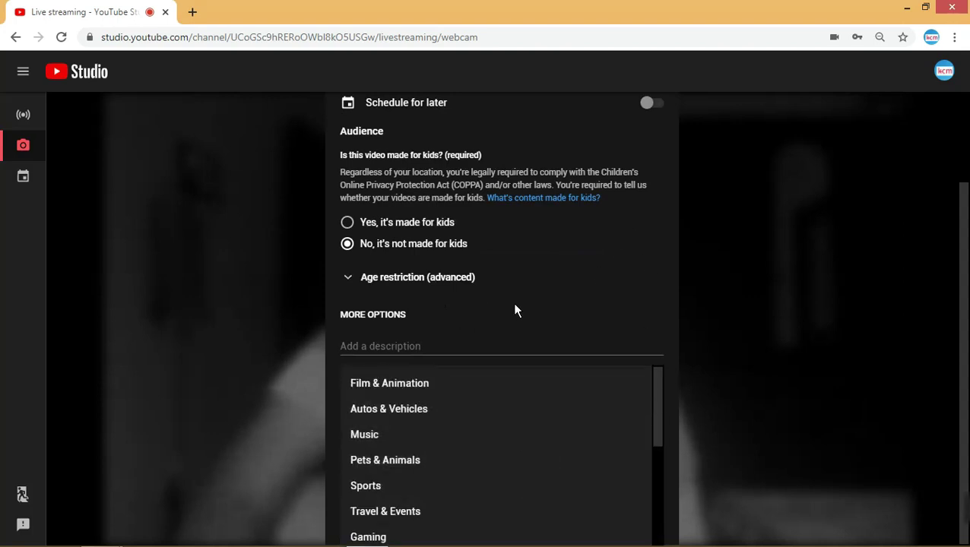
click(544, 308)
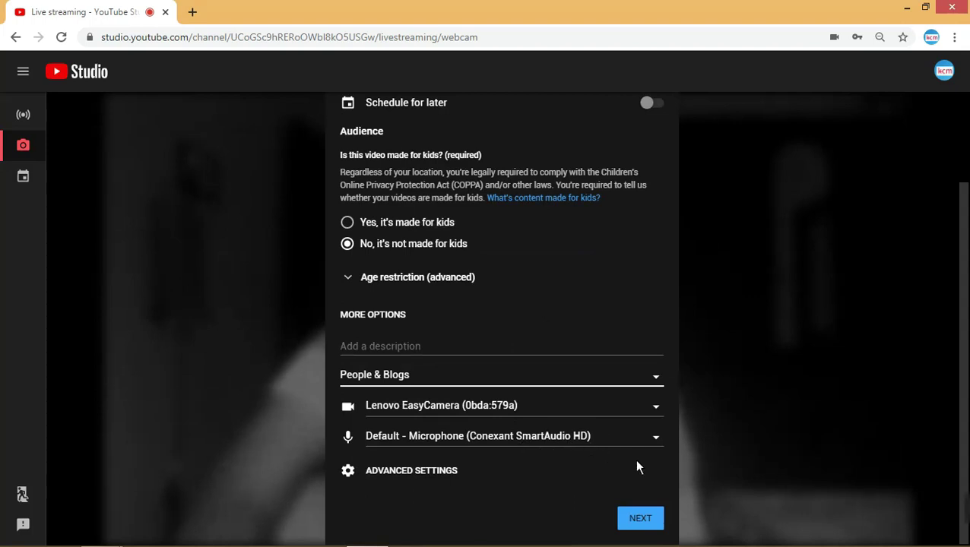
click(641, 519)
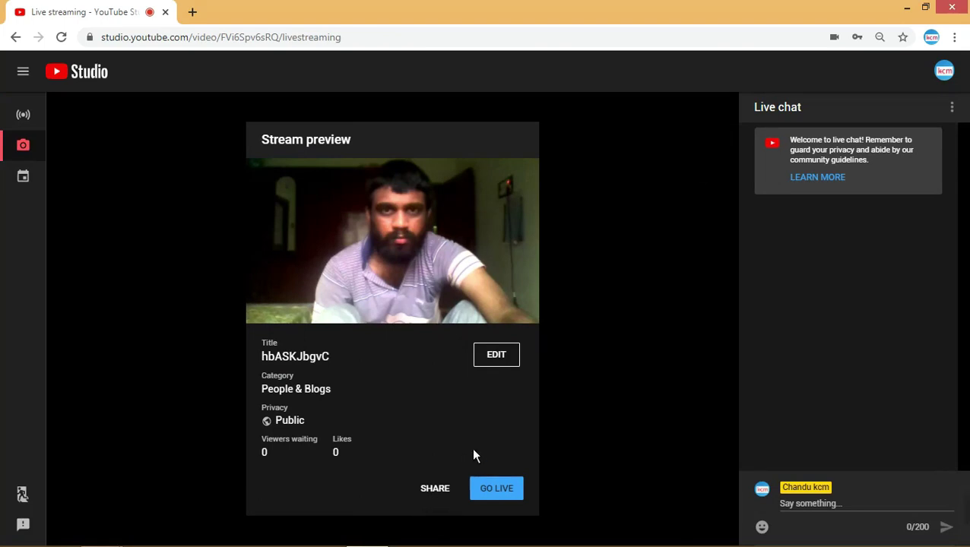
- Pass through the Stream and Webcam pages to the Manage live streams list
click(31, 126)
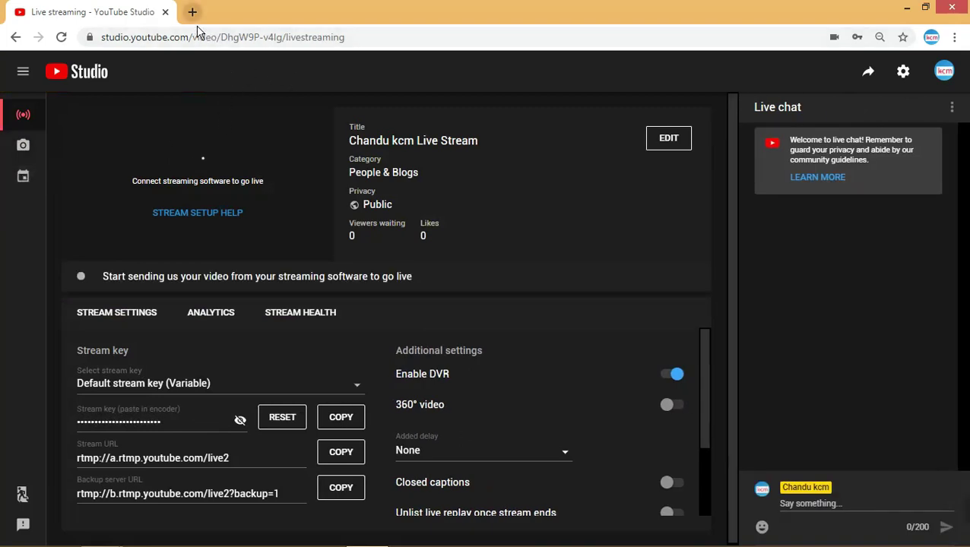
click(24, 146)
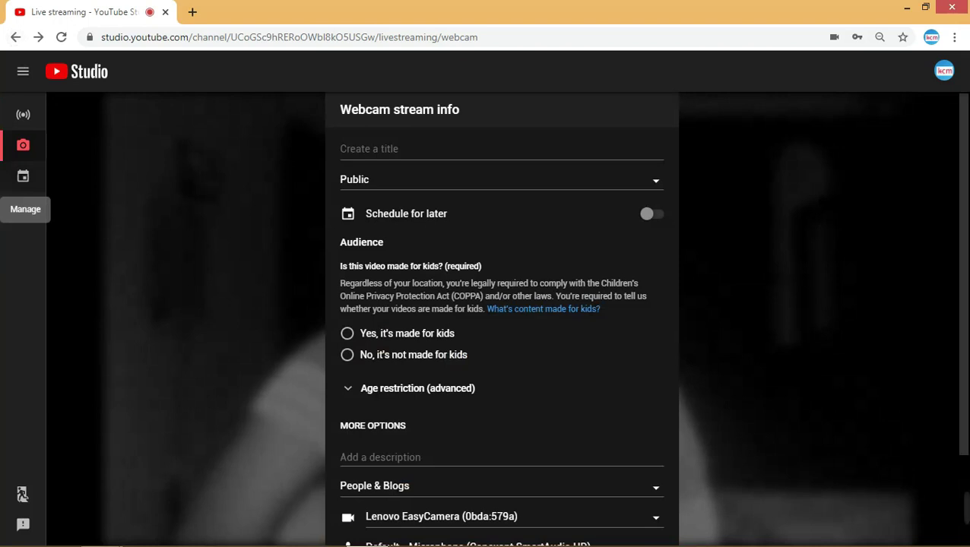
click(23, 177)
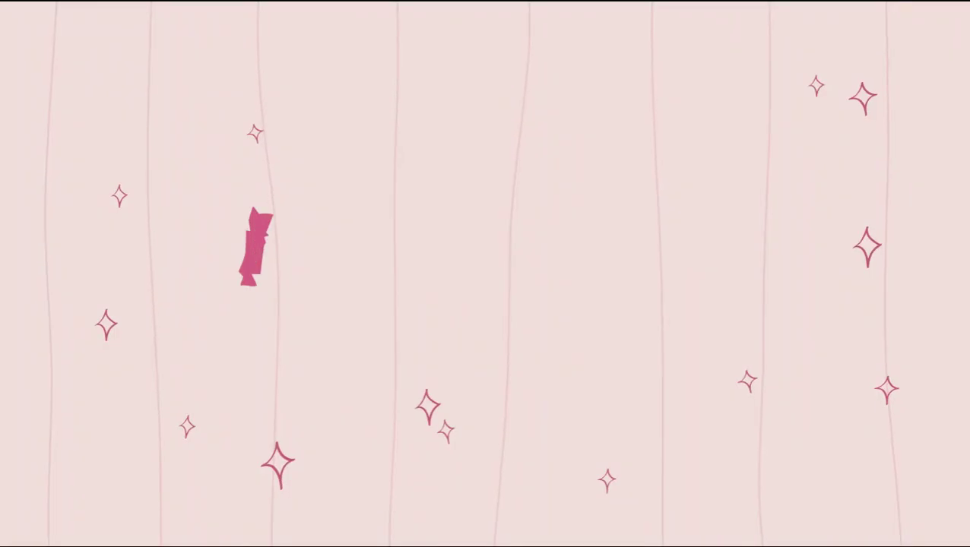